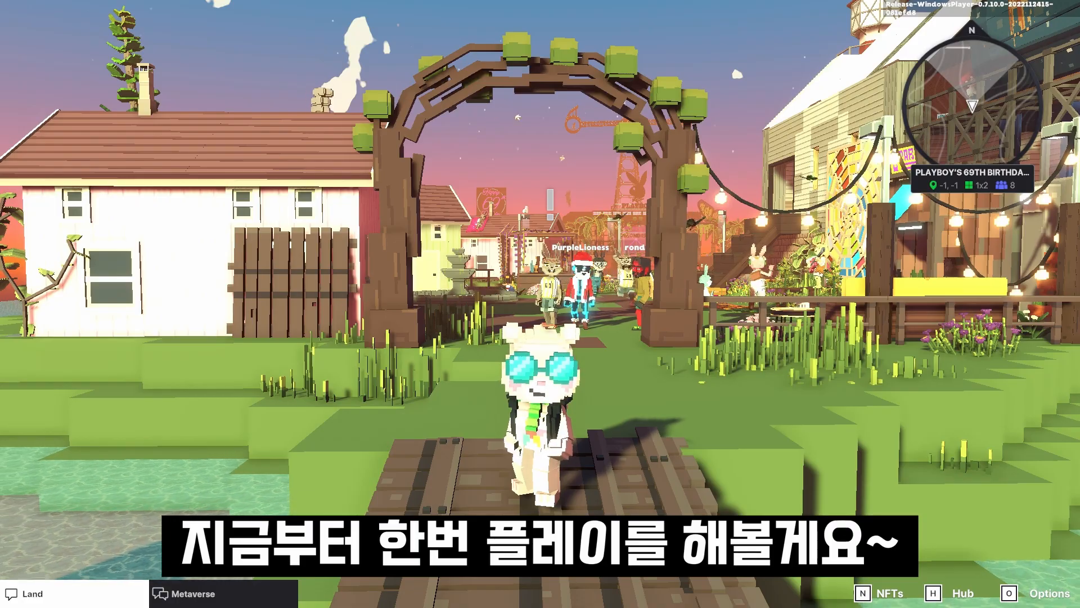
# Walk the avatar through the wooden arch to the rabbit NPC and take on the Rabbitar Treasures quest.
pyautogui.press('w')
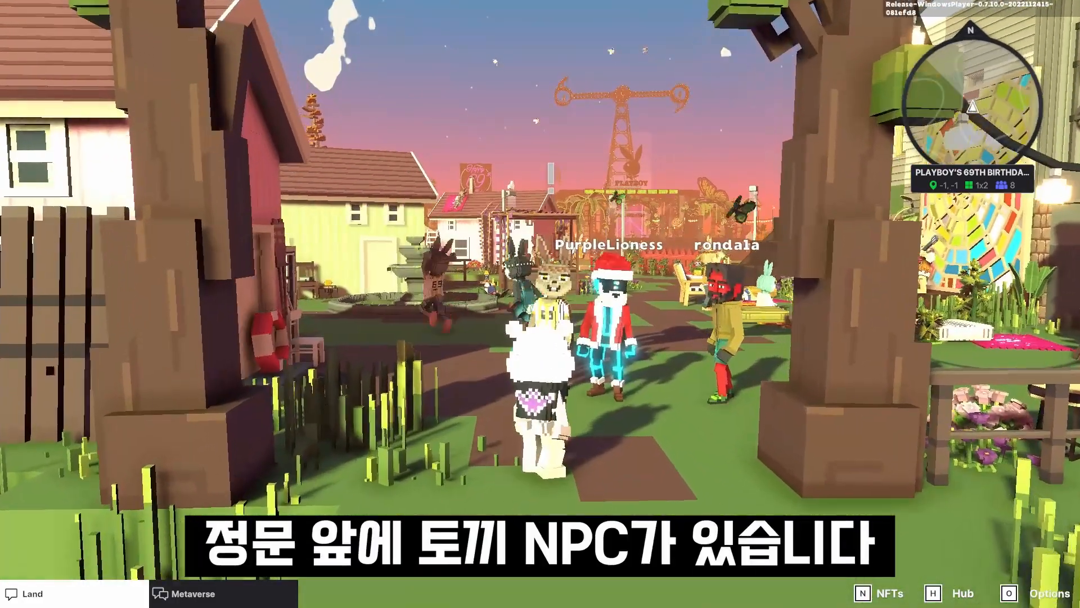
pyautogui.press('w')
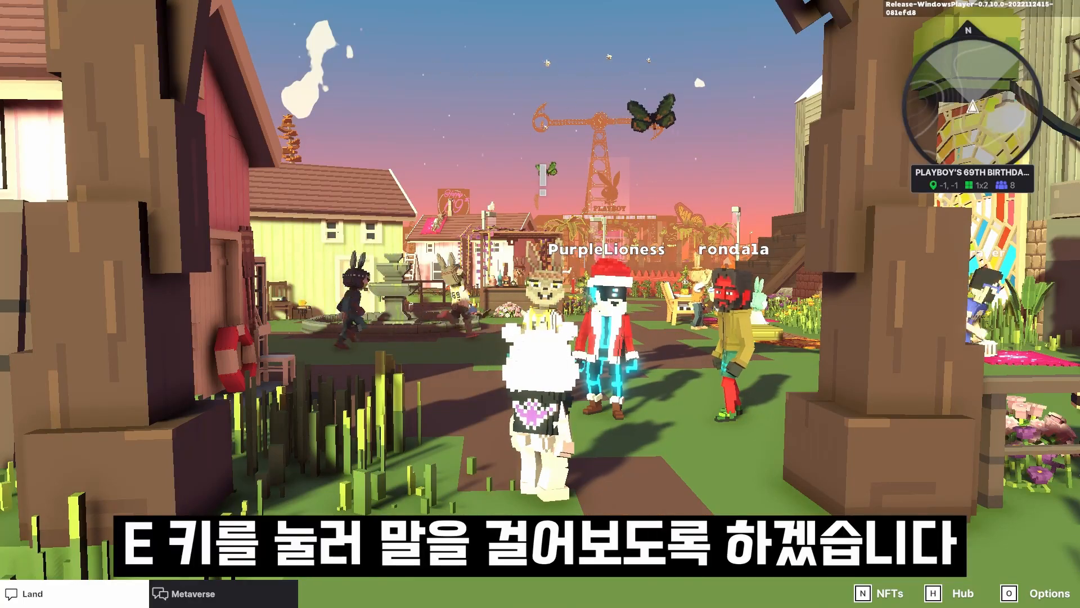
pyautogui.press('w')
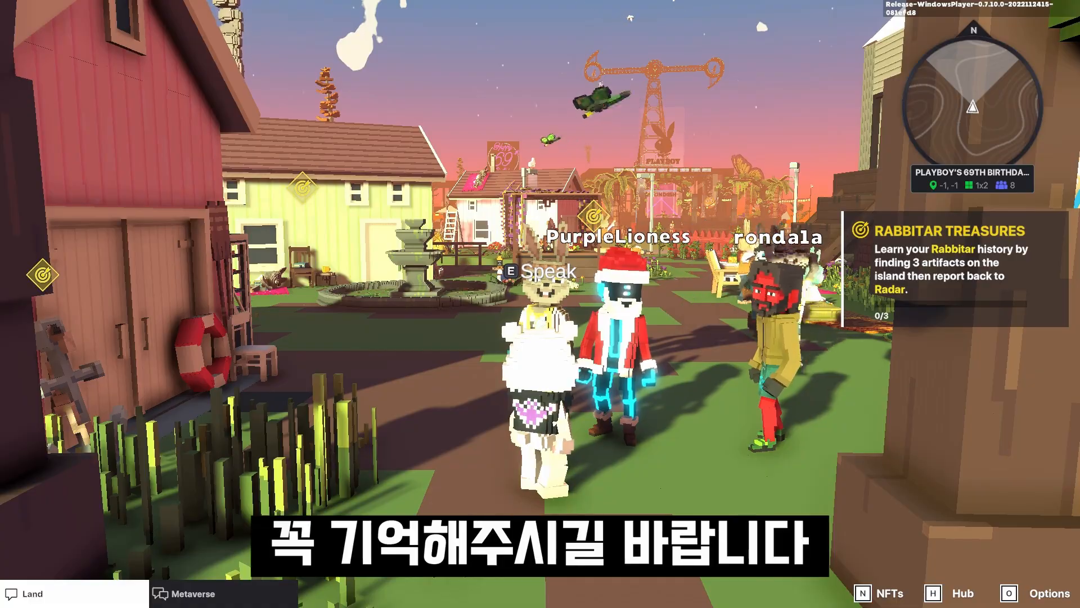
# Walk past the pink house to the quest marker near its orange vending machine and inspect the first Rabbitar artifact.
pyautogui.press('w')
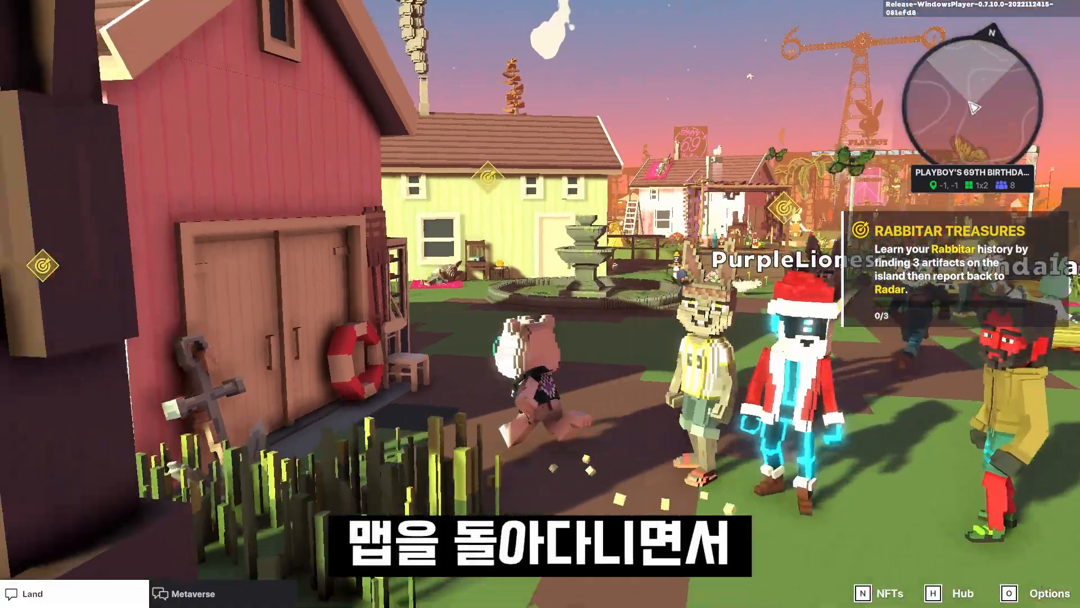
pyautogui.press('w')
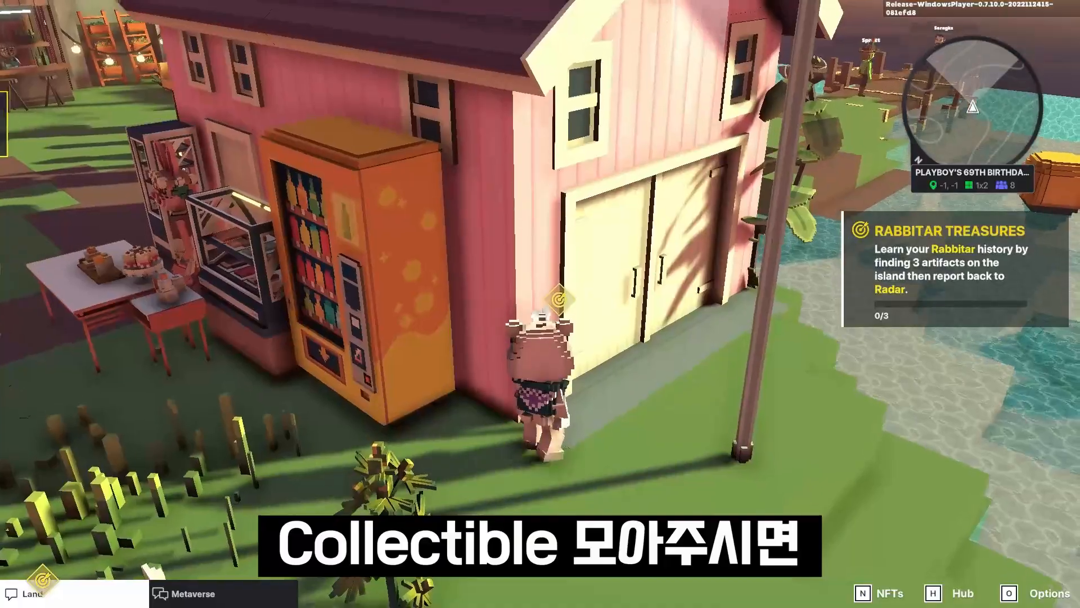
pyautogui.press('e')
pyautogui.click(716, 188)
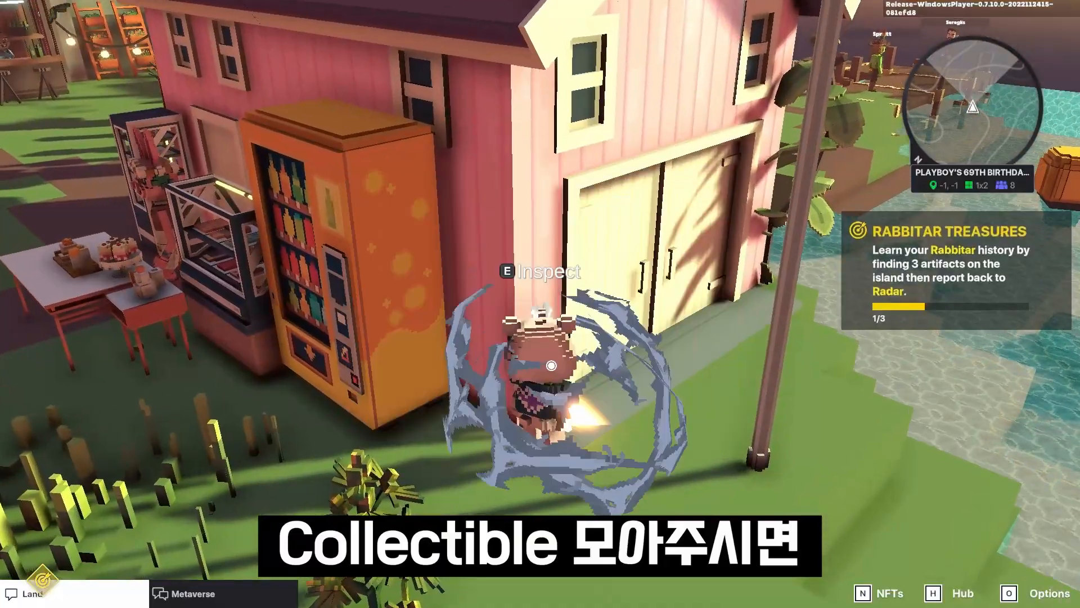
# Walk to the quest marker by the water near the yellow bunny, inspect Radar's Rabbitpack and close its info card.
pyautogui.press('w')
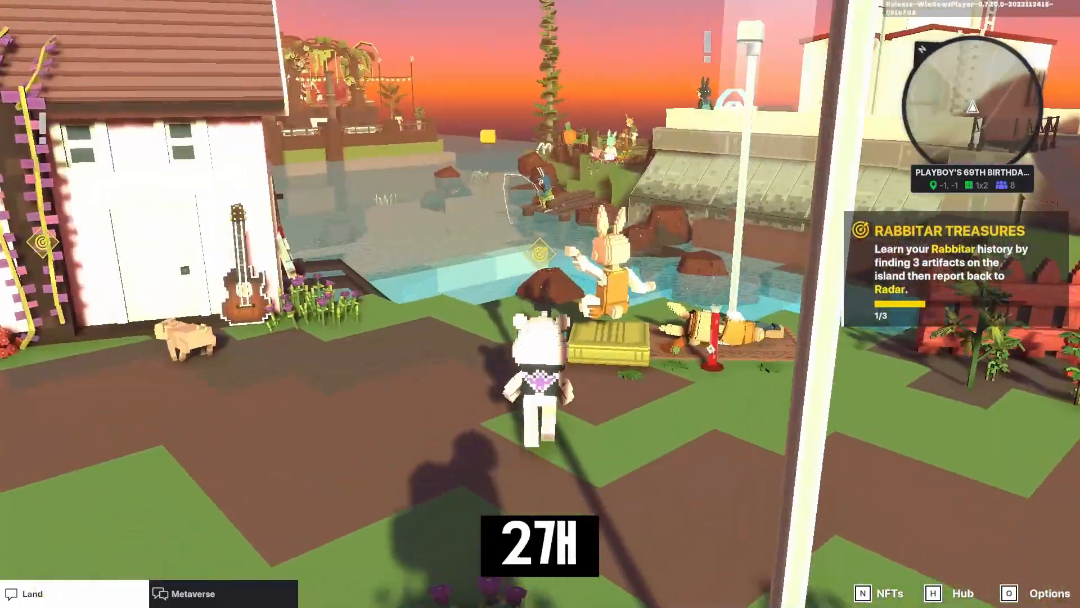
pyautogui.press('w')
pyautogui.press('e')
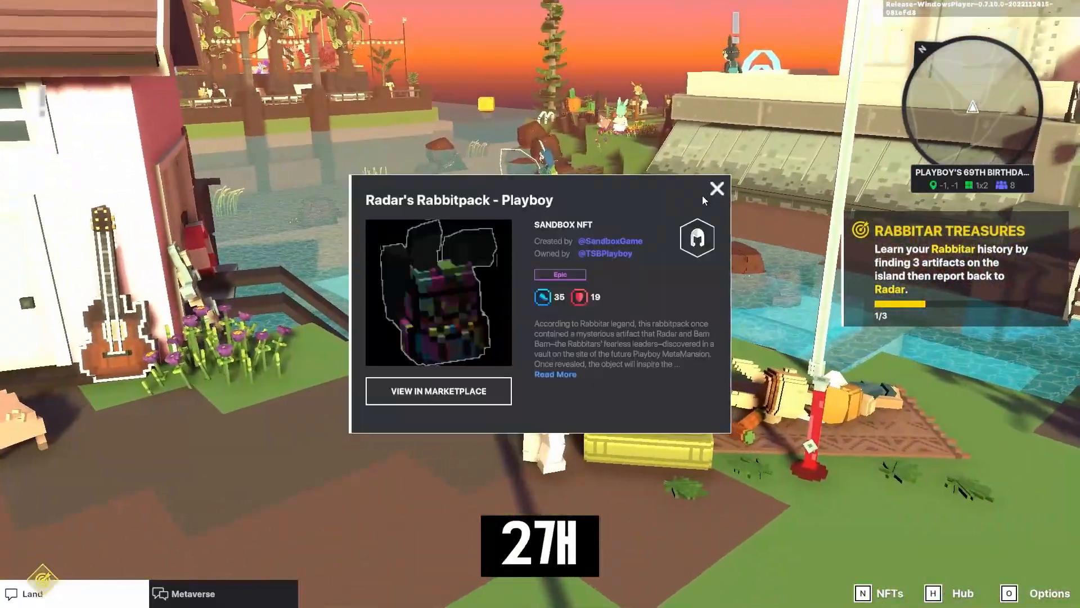
pyautogui.click(713, 187)
# Inspect the Rabbit Key artifact by the shore, close its info card and move on.
pyautogui.press('e')
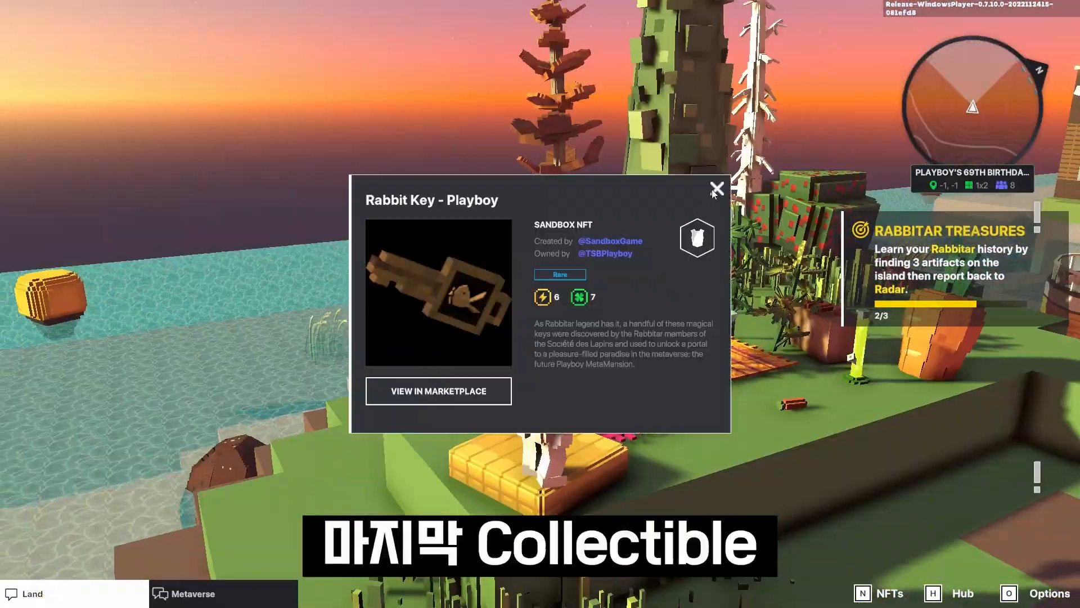
pyautogui.click(716, 185)
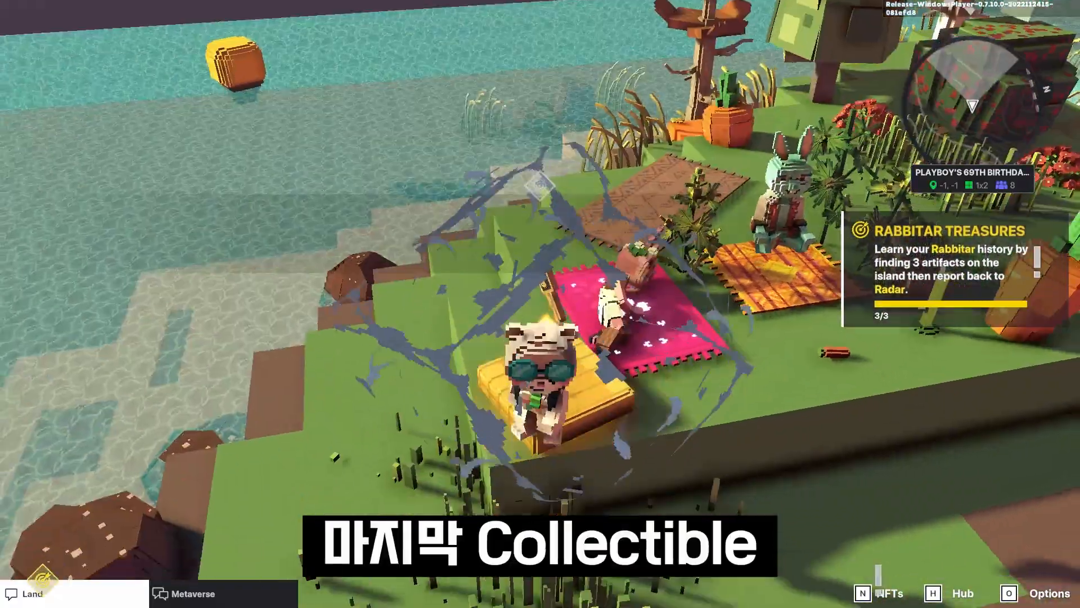
pyautogui.press('w')
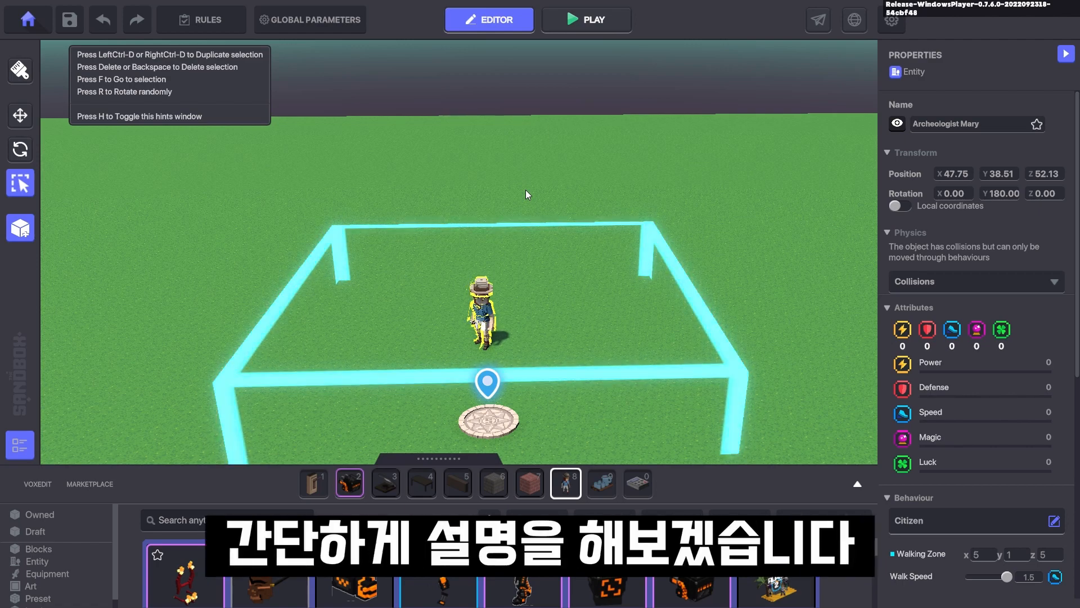
# Paint several copies of Archeologist Mary in a tight cluster on the grass with the brush tool.
pyautogui.click(20, 70)
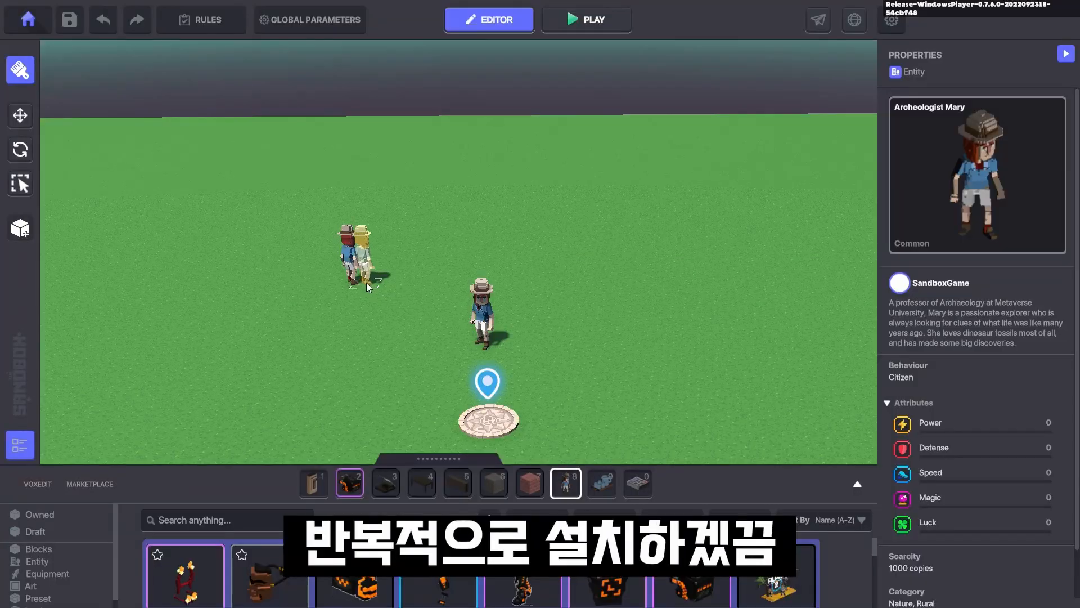
pyautogui.click(366, 283)
pyautogui.click(362, 296)
pyautogui.click(349, 291)
pyautogui.click(351, 298)
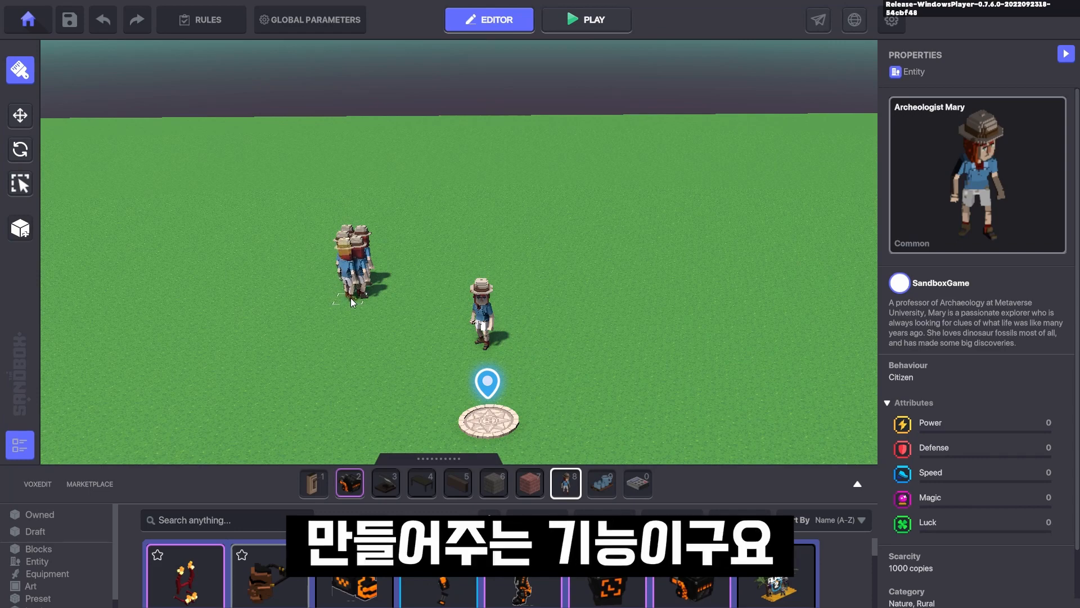
pyautogui.click(378, 295)
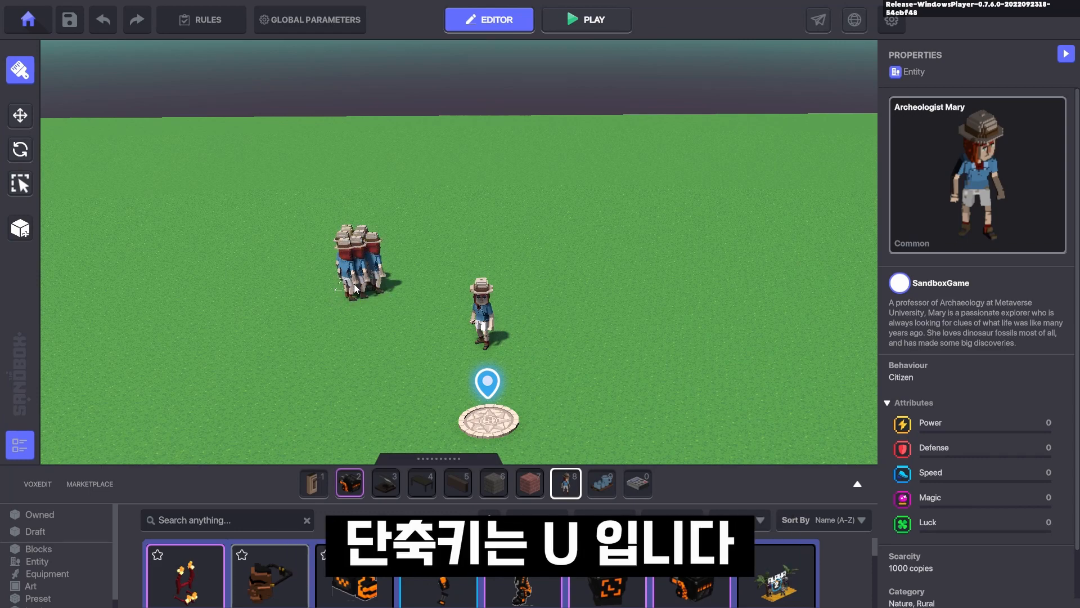
# Move the Archeologist Mary near the spawn point along X to 48.12 and try rotating her about the vertical axis.
pyautogui.click(20, 118)
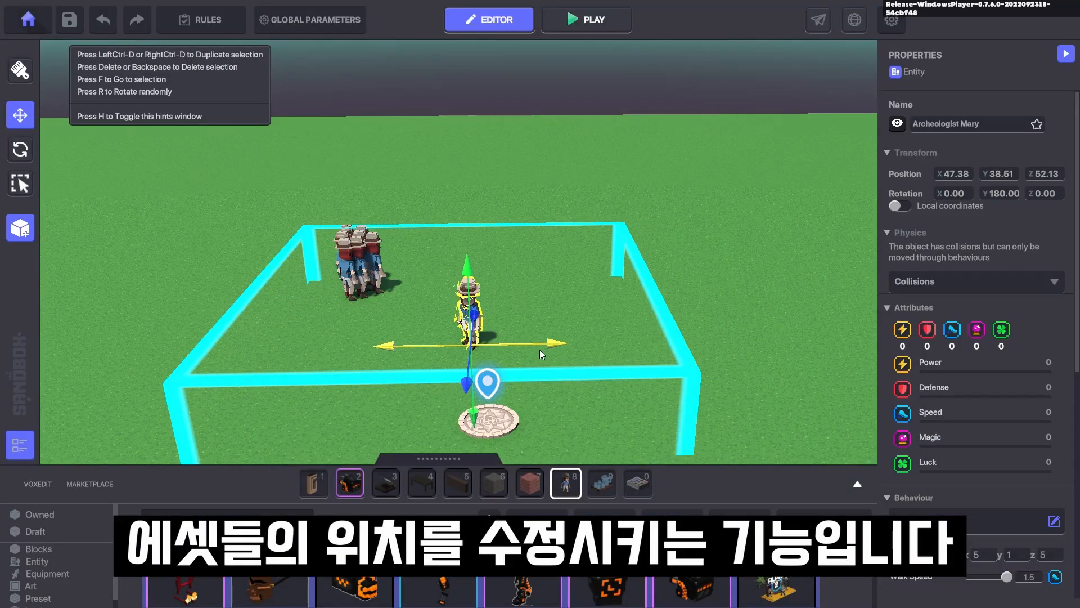
pyautogui.moveTo(567, 350)
pyautogui.mouseDown()
pyautogui.moveTo(546, 349)
pyautogui.moveTo(565, 350)
pyautogui.mouseUp()
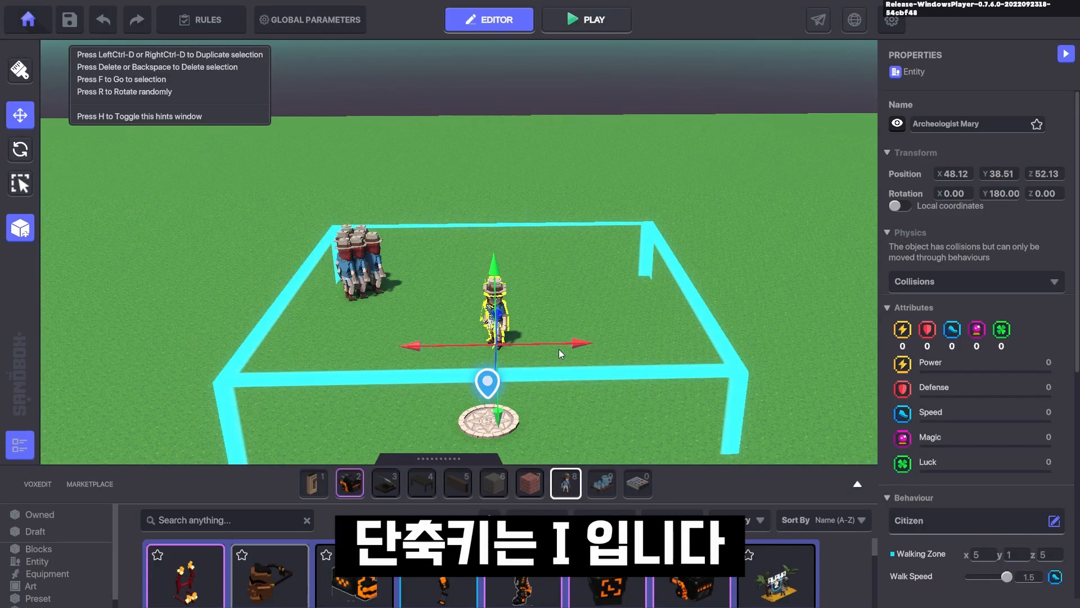
pyautogui.press('o')
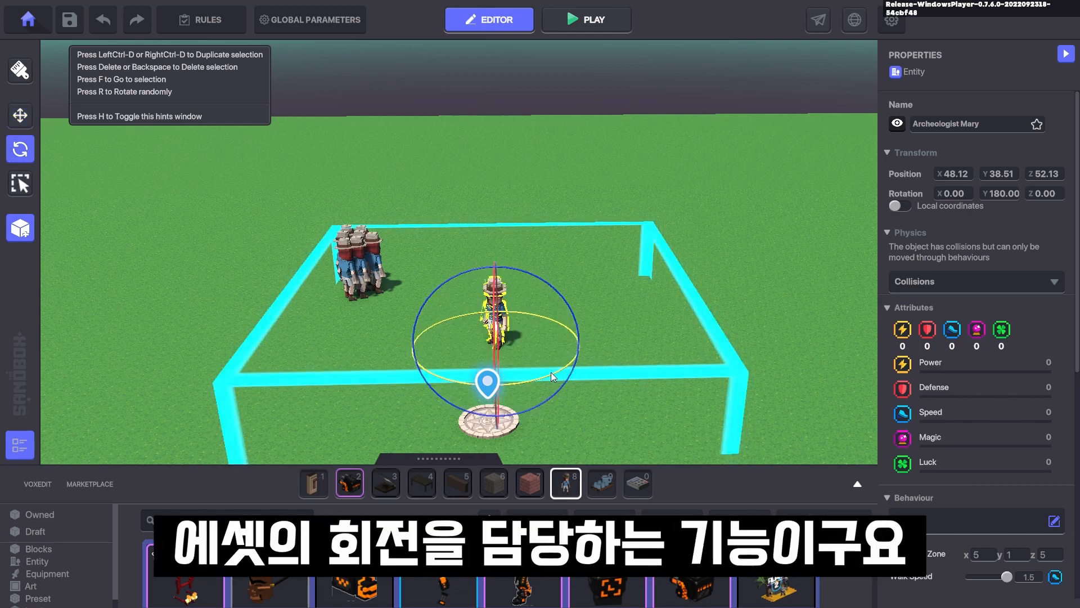
pyautogui.moveTo(524, 381); pyautogui.dragTo(464, 384)
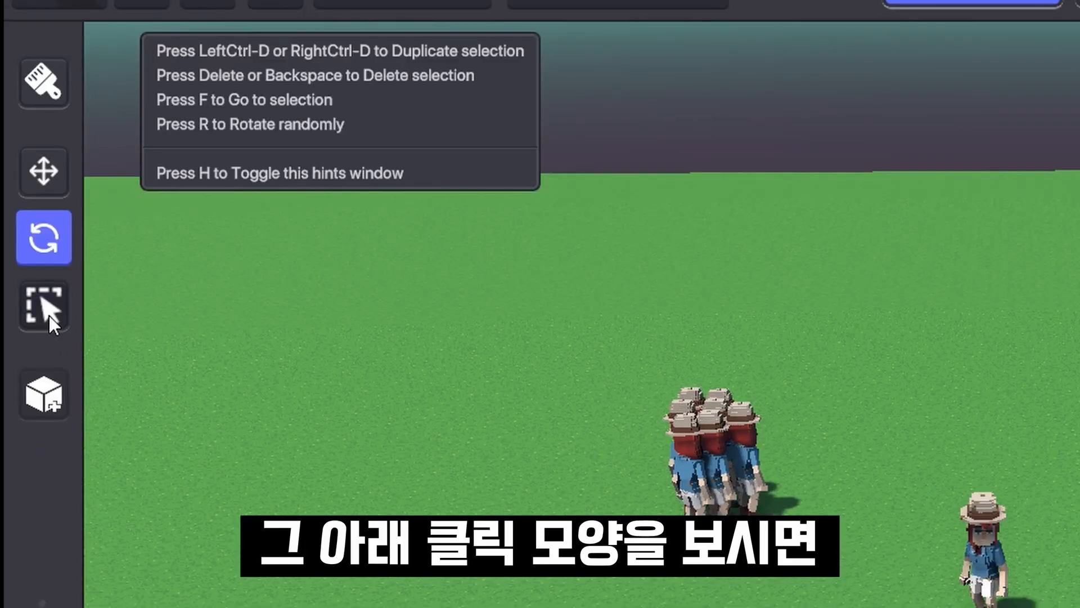
# Activate the selection tool and search the asset library for ADFADF.
pyautogui.click(45, 306)
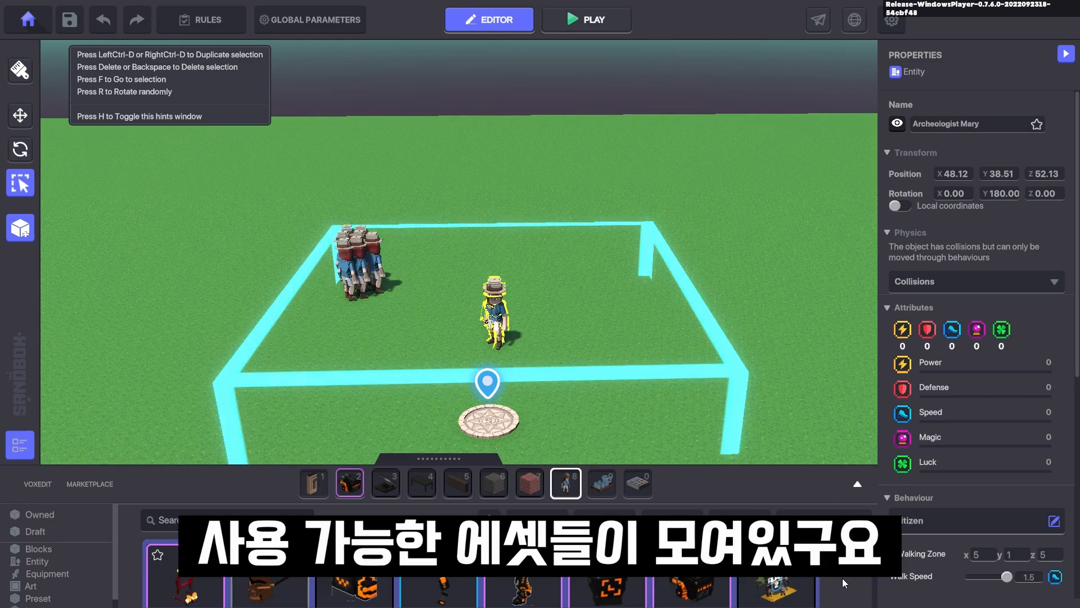
pyautogui.click(231, 523)
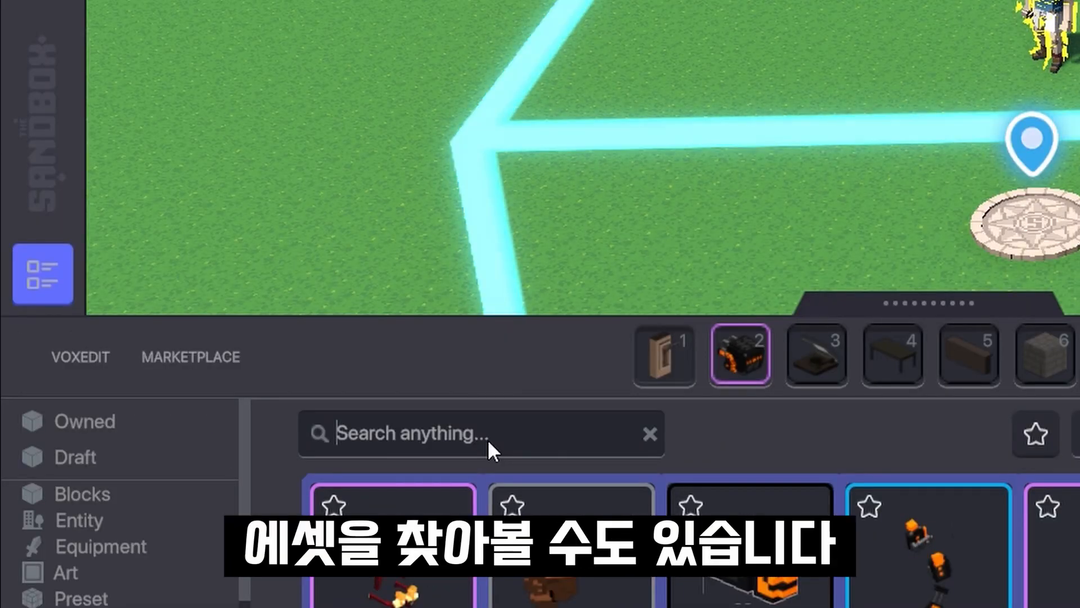
pyautogui.write('ADFADF')
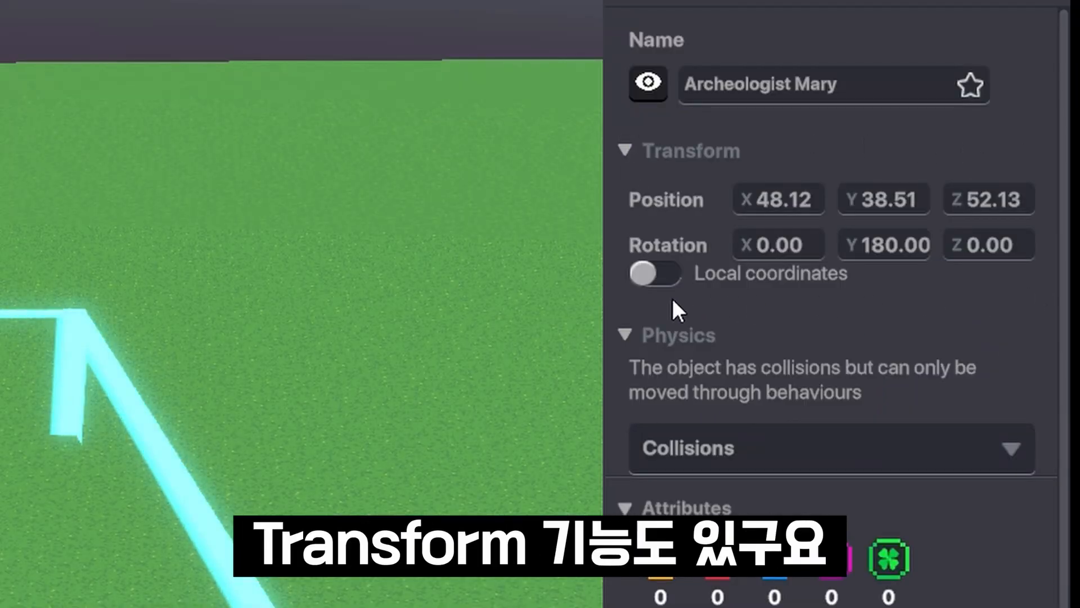
# Review Archeologist Mary's attributes, behaviour and components, and open her logic settings.
pyautogui.scroll(-2, 980, 315)
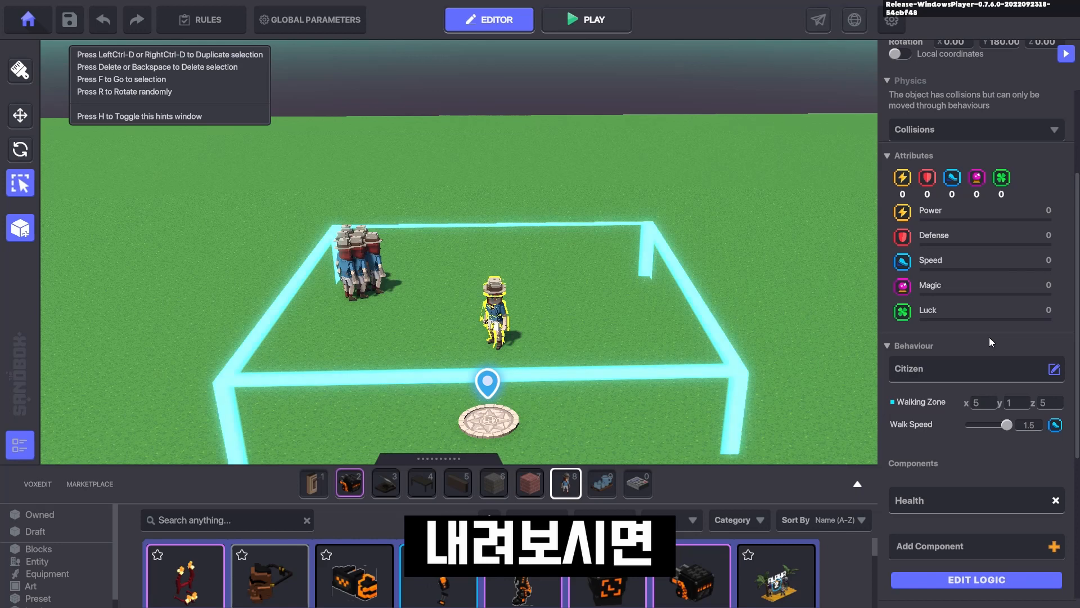
pyautogui.scroll(-1, 974, 383)
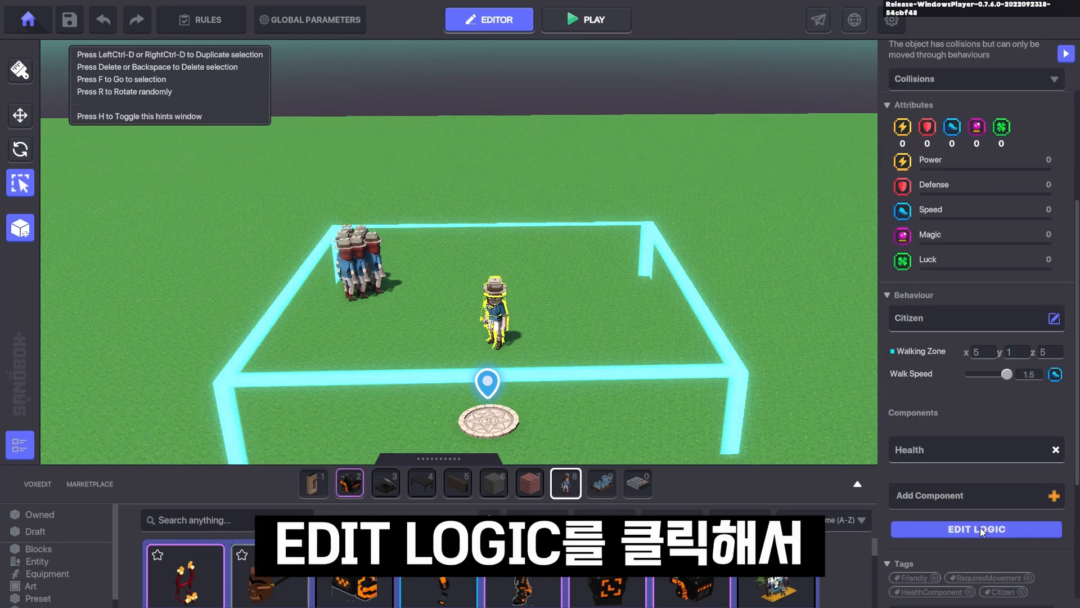
pyautogui.click(980, 528)
pyautogui.scroll(-2, 951, 471)
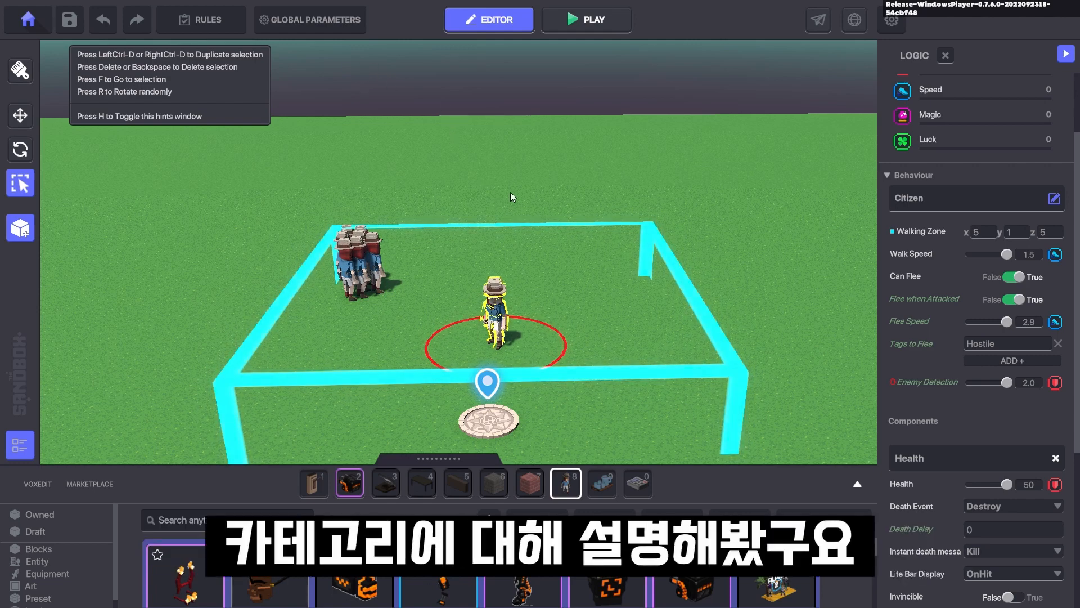
# Expand the asset library and search it for MARY.
pyautogui.moveTo(547, 269); pyautogui.dragTo(542, 258, button='middle')
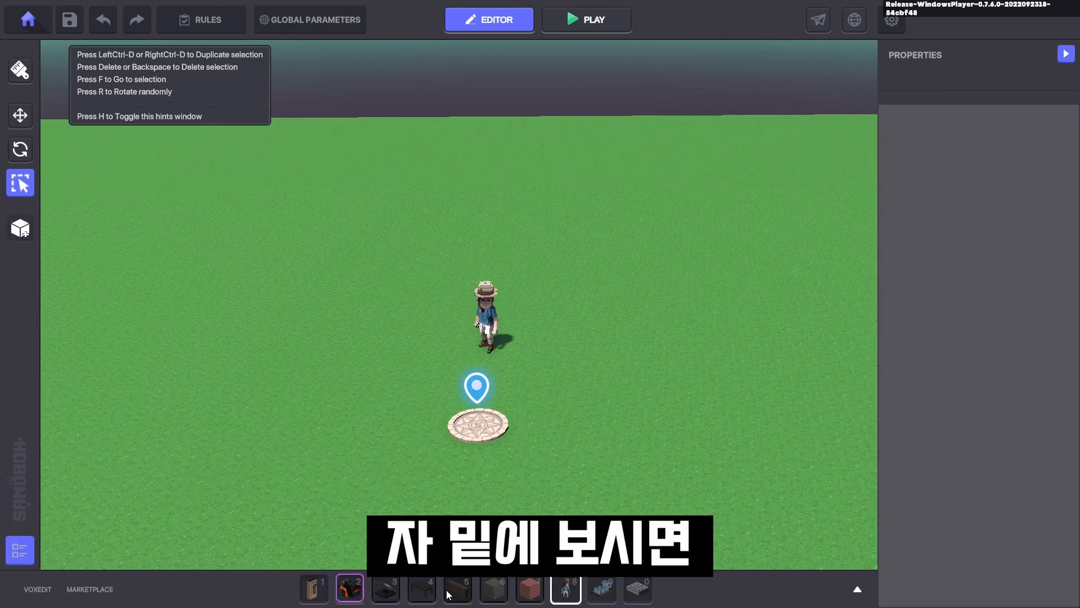
pyautogui.click(858, 484)
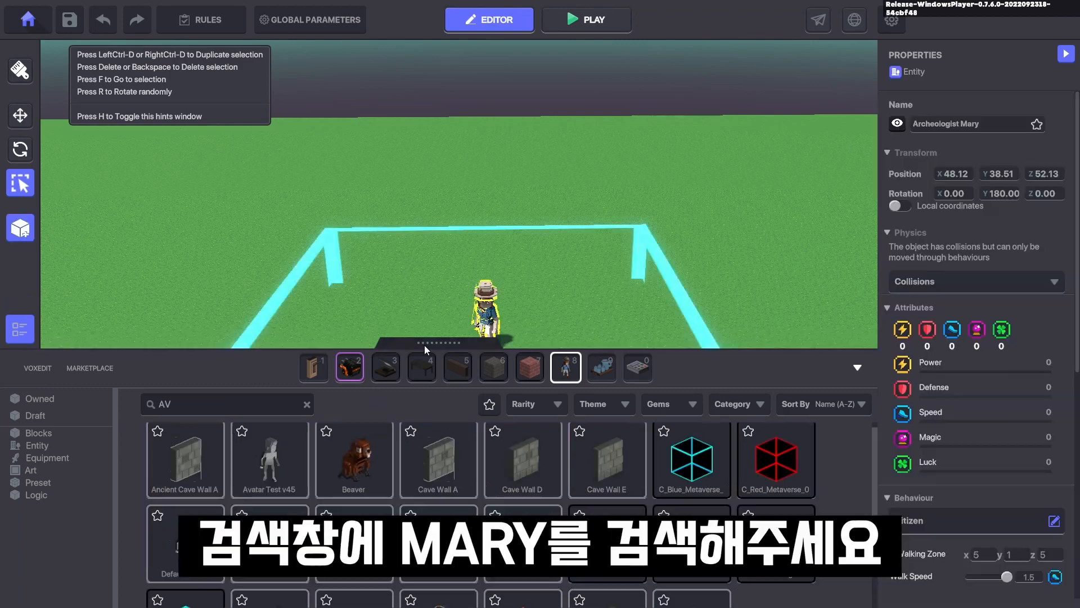
pyautogui.click(204, 401)
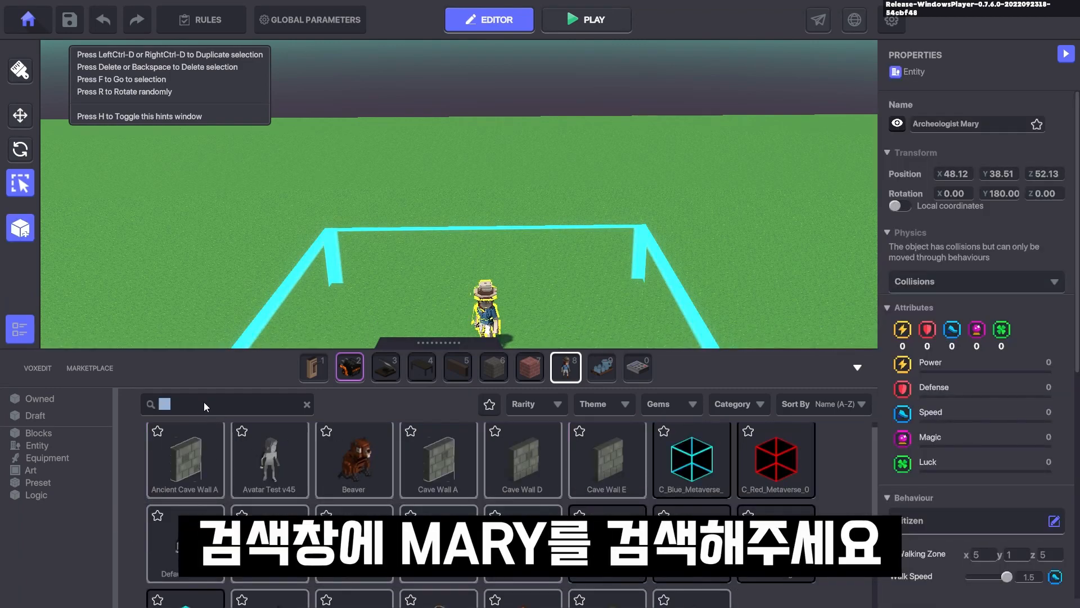
pyautogui.write('MARY')
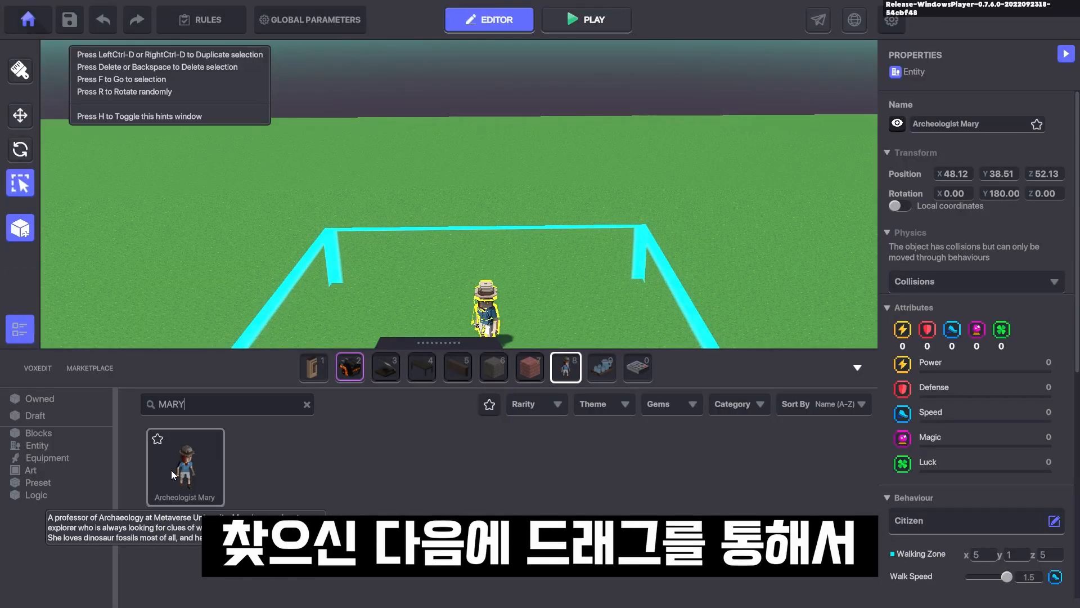
# Assign the Archeologist Mary asset to hotbar slot 8 and collapse the asset library.
pyautogui.moveTo(178, 474); pyautogui.dragTo(347, 368)
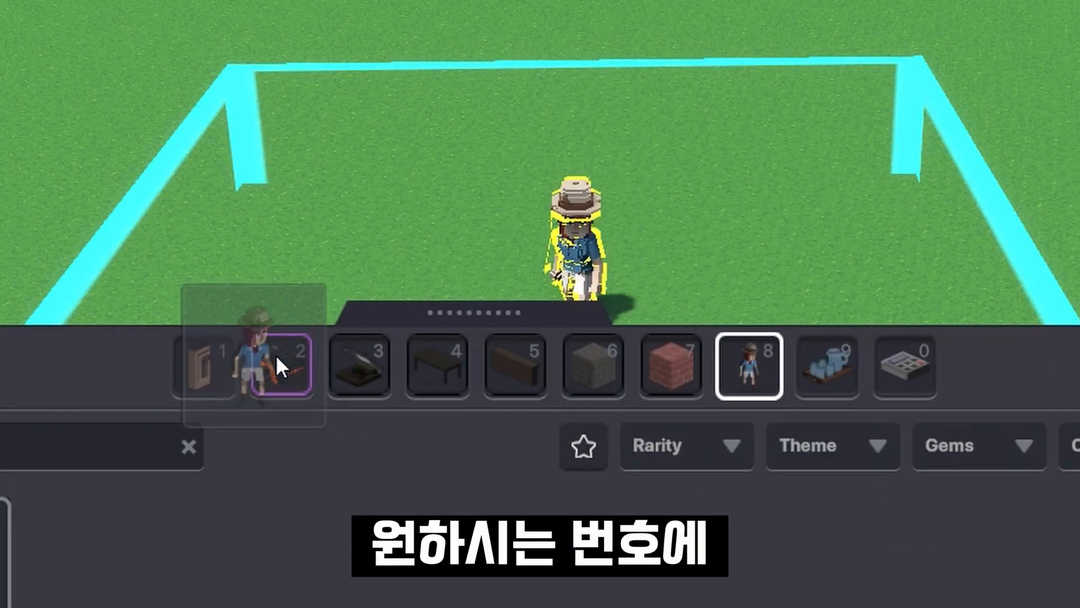
pyautogui.moveTo(276, 355); pyautogui.dragTo(746, 364)
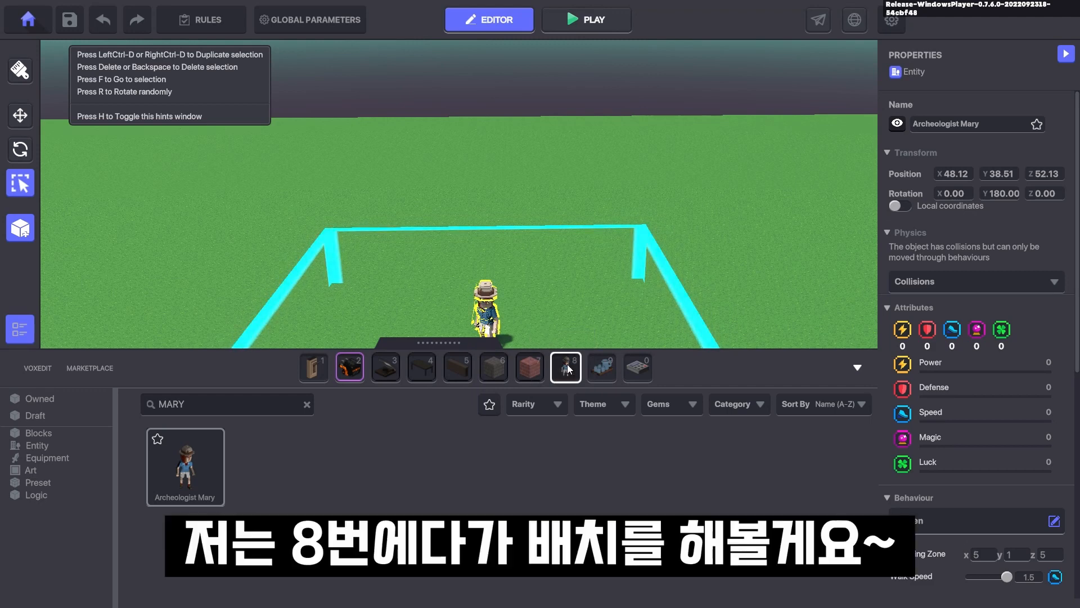
pyautogui.moveTo(460, 341); pyautogui.dragTo(457, 563)
# Delete the existing Archeologist Mary and place a new one from hotbar slot 8 just behind the spawn point.
pyautogui.press('Delete')
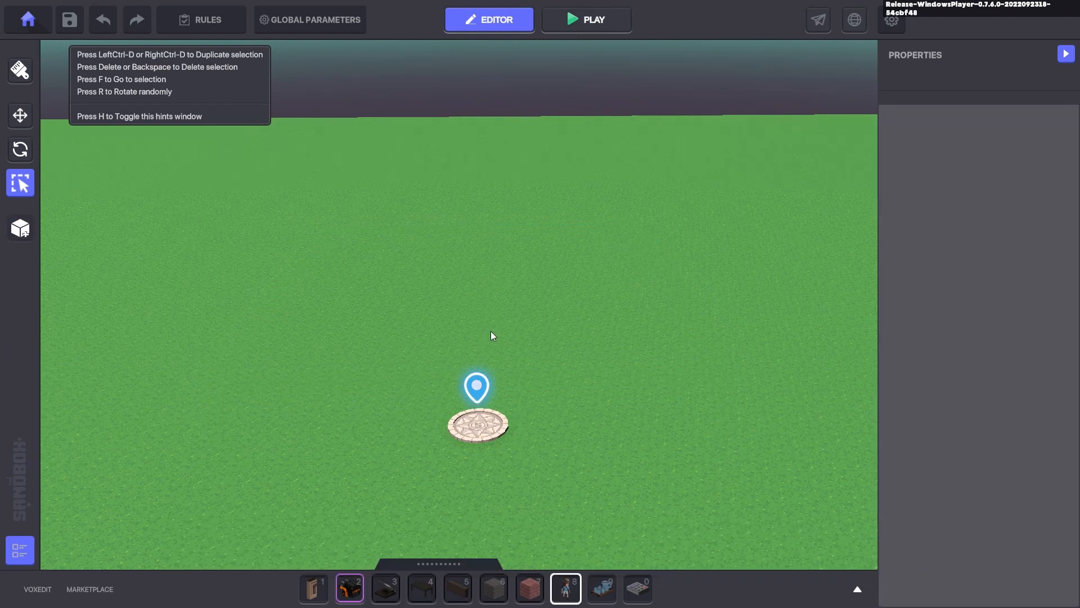
pyautogui.press('8')
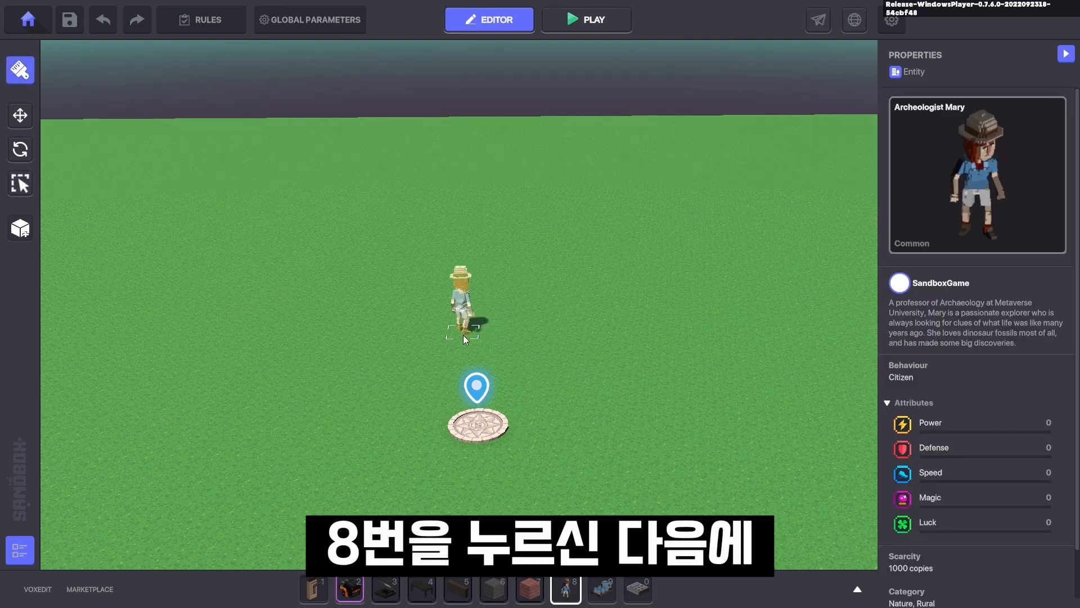
pyautogui.click(481, 346)
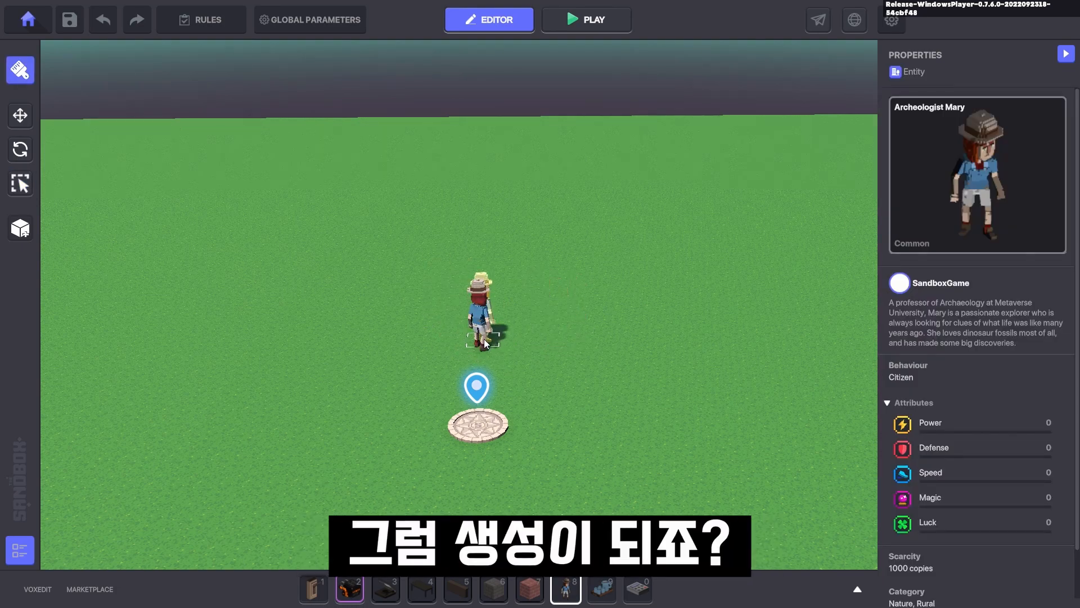
# Rotate Archeologist Mary 180 degrees about the vertical axis so that she faces the spawn point.
pyautogui.press('p')
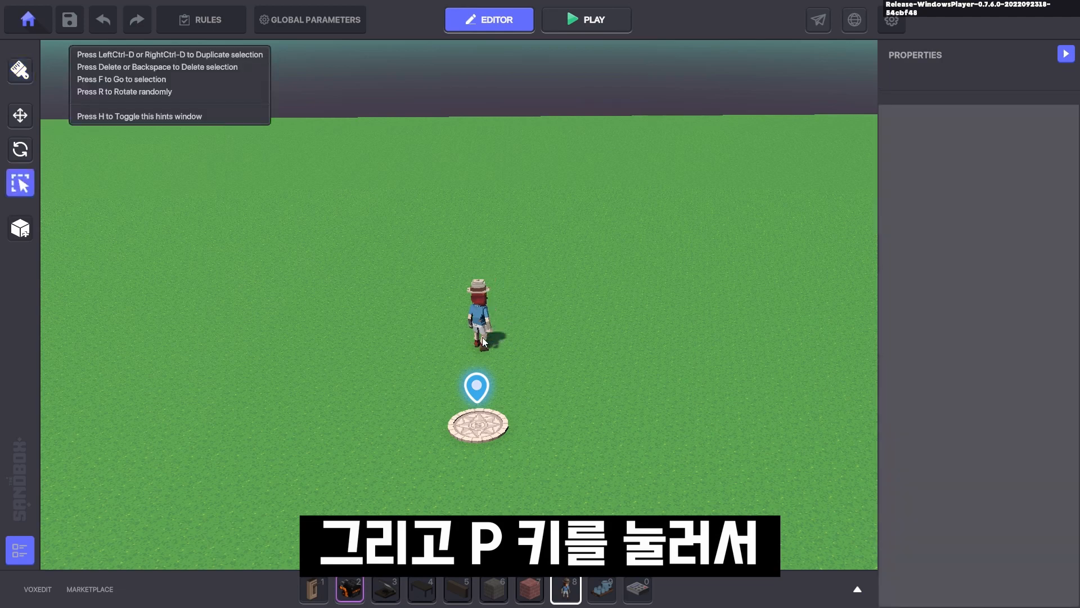
pyautogui.click(482, 336)
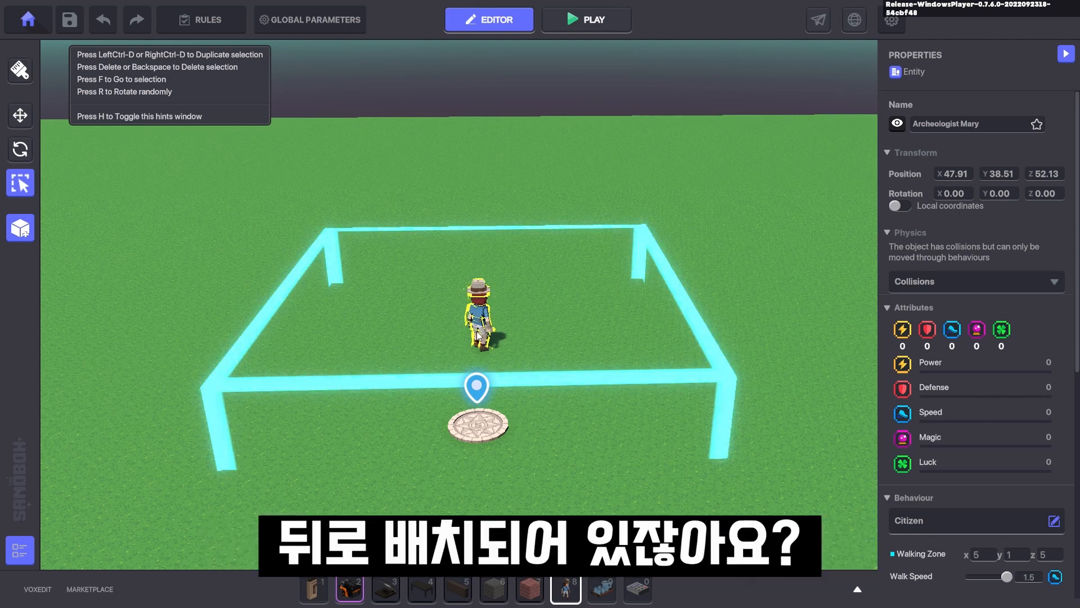
pyautogui.press('o')
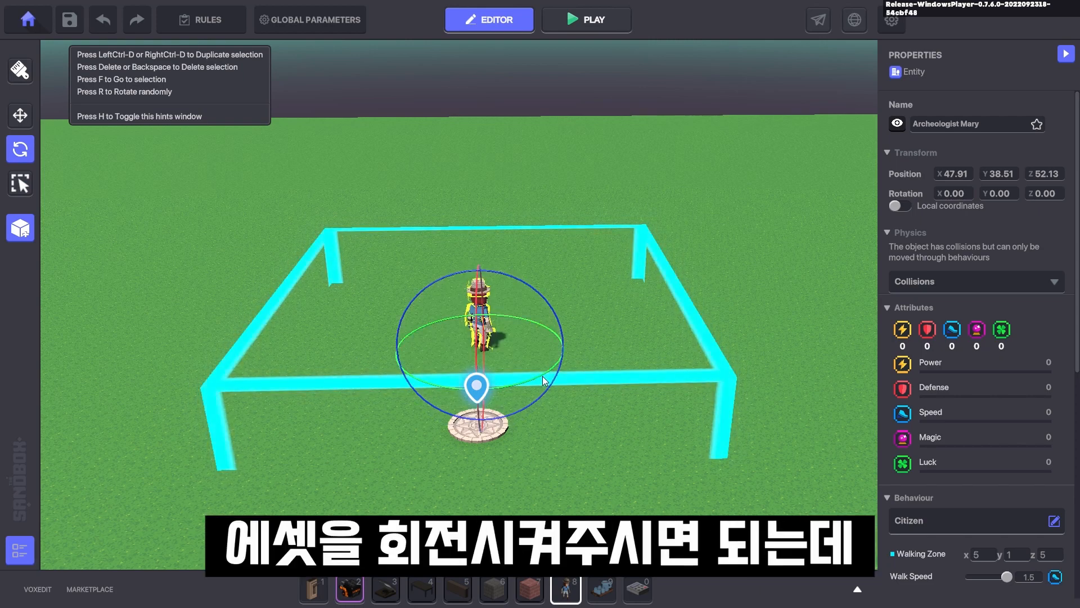
pyautogui.moveTo(543, 376); pyautogui.dragTo(543, 369, button='right')
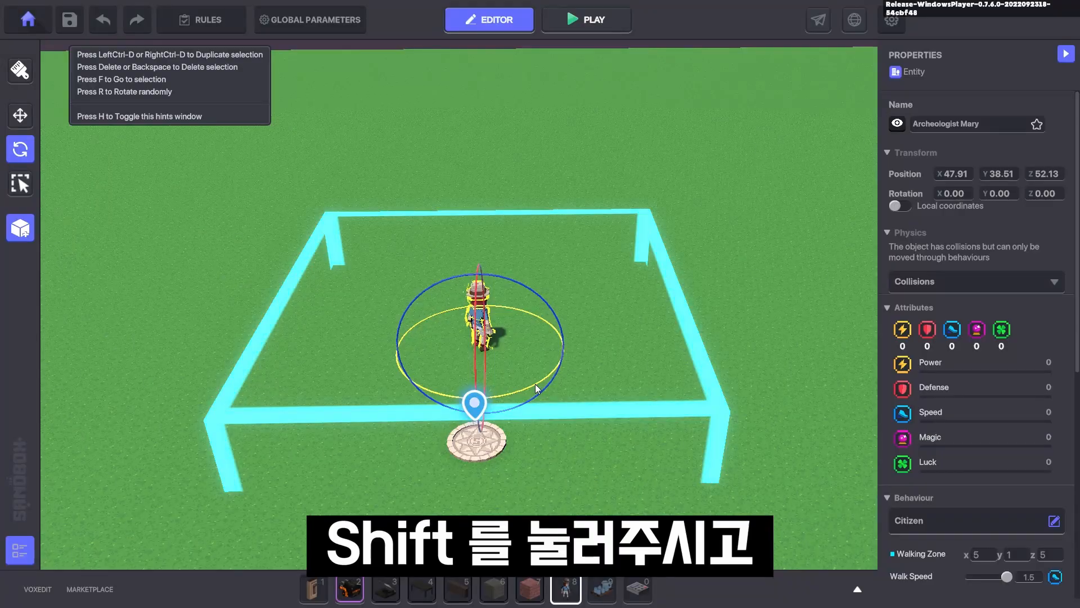
pyautogui.keyDown('shift'); pyautogui.moveTo(534, 385); pyautogui.dragTo(459, 396); pyautogui.keyUp('shift')
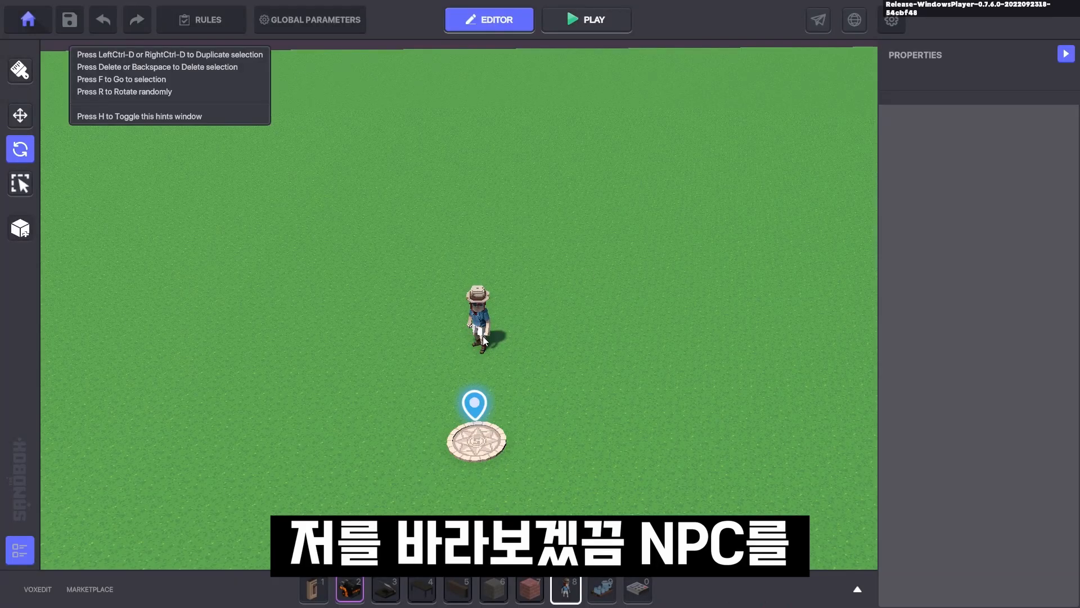
# Select Archeologist Mary again and open her logic for editing.
pyautogui.press('p')
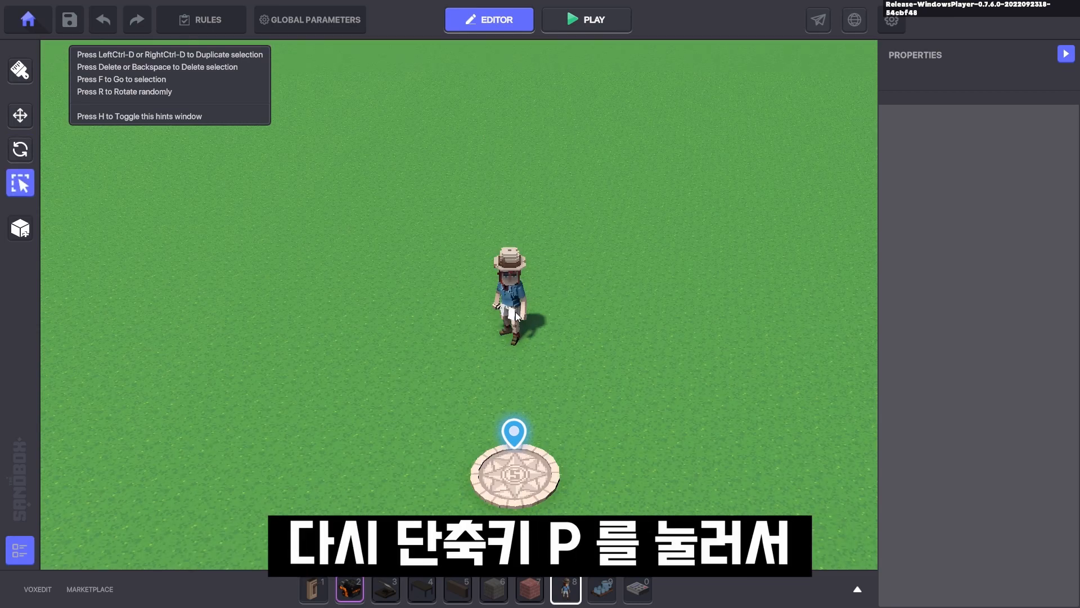
pyautogui.click(515, 311)
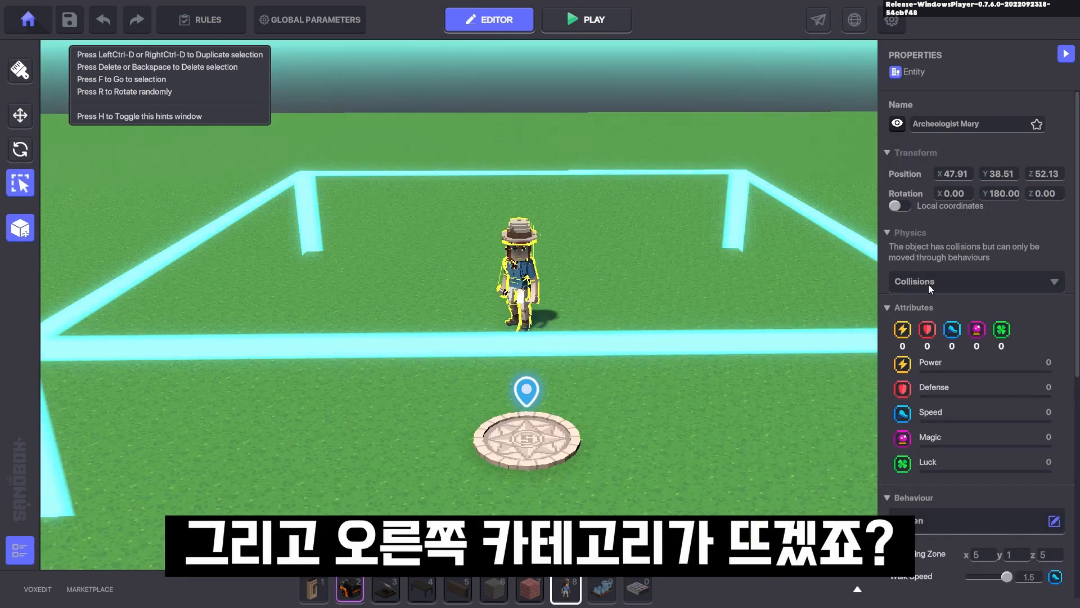
pyautogui.scroll(-5, 940, 284)
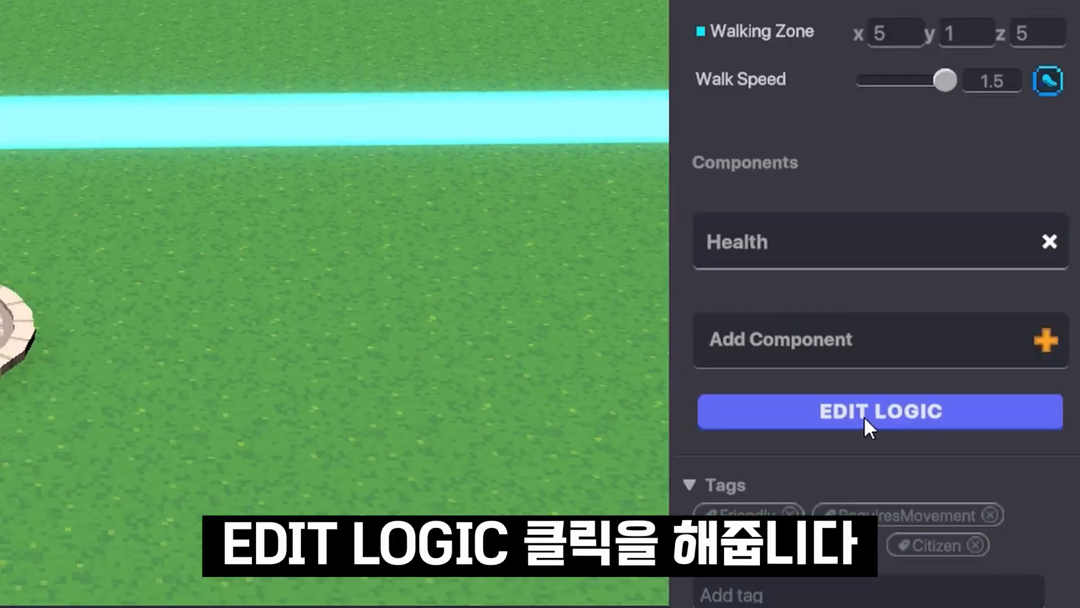
pyautogui.click(876, 415)
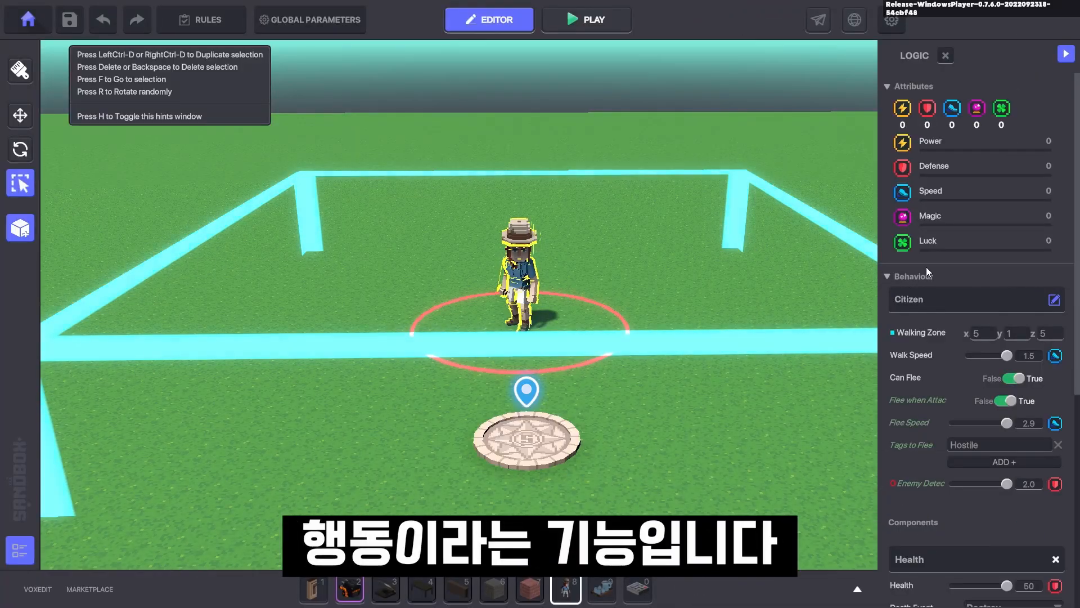
# Set Archeologist Mary's behaviour to NONE and remove her Health component.
pyautogui.scroll(-5, 957, 318)
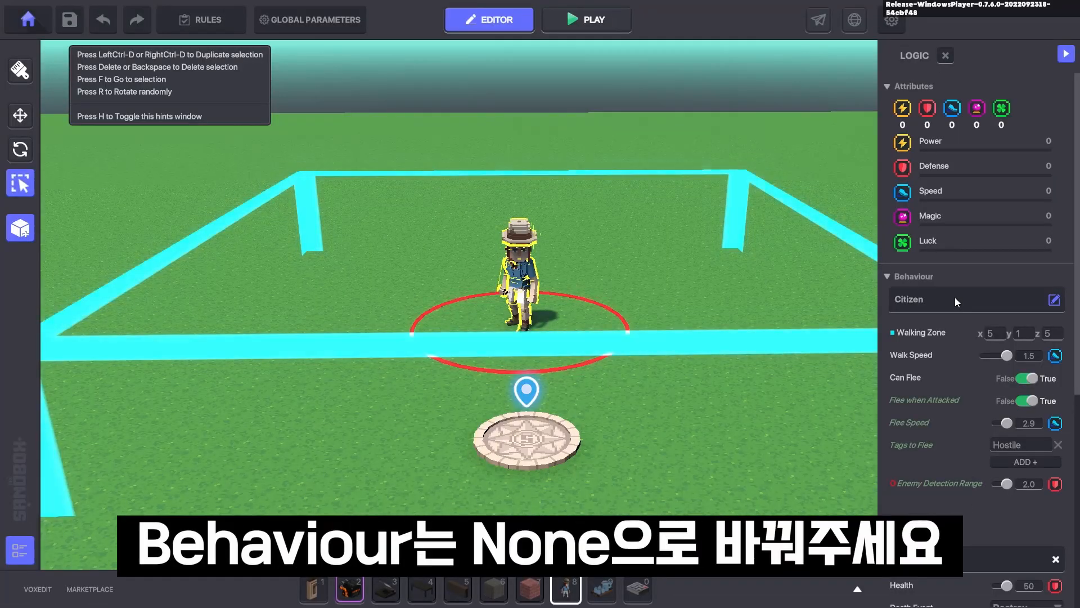
pyautogui.click(954, 298)
pyautogui.click(403, 250)
pyautogui.scroll(-1, 957, 311)
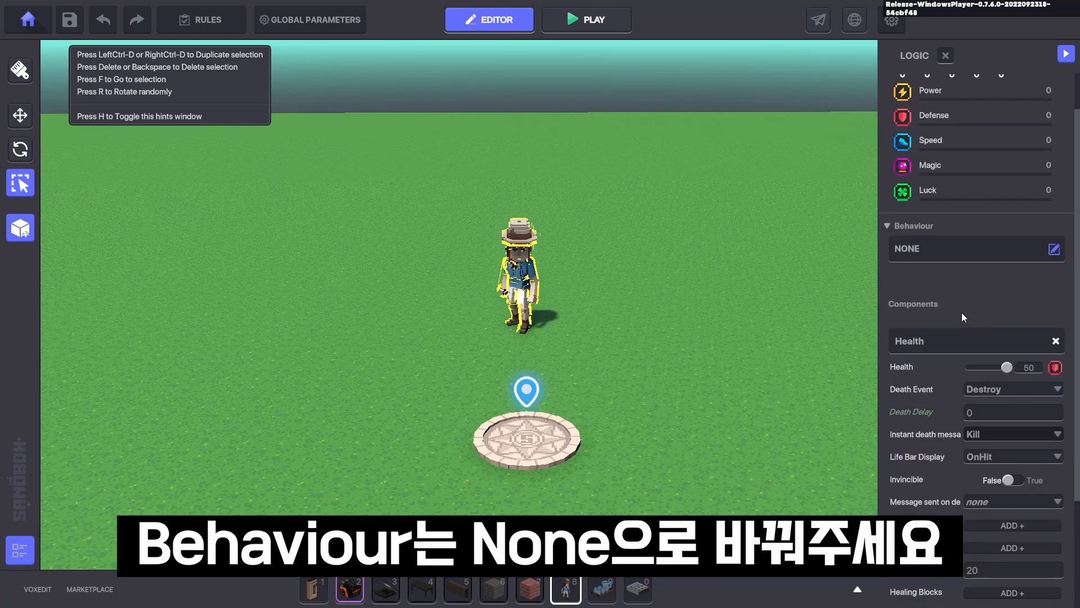
pyautogui.click(1055, 342)
# Add a Speaker component to Archeologist Mary.
pyautogui.press('e')
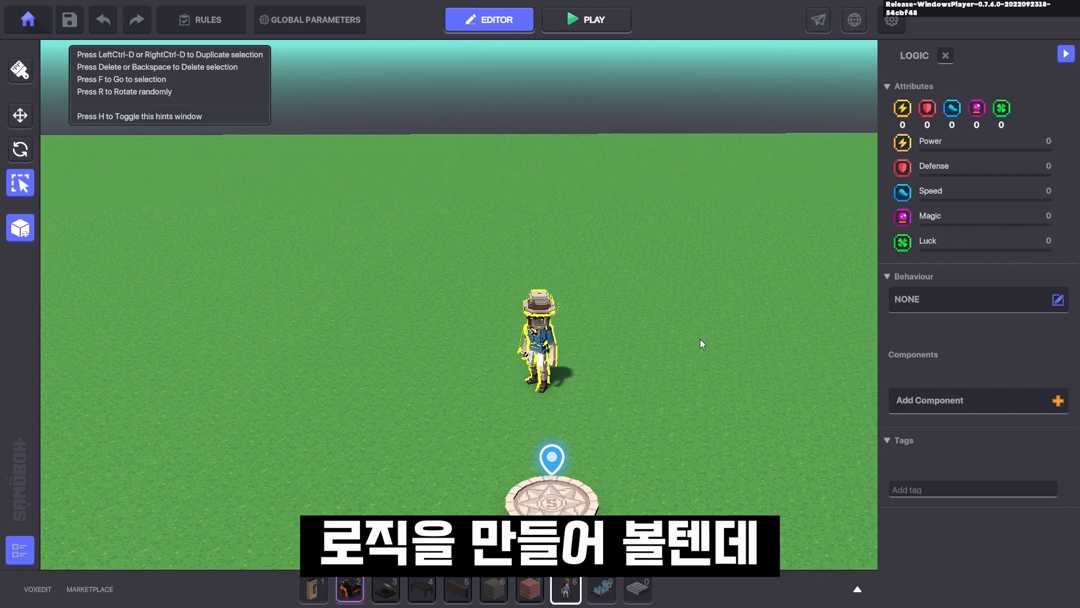
pyautogui.scroll(1, 671, 336)
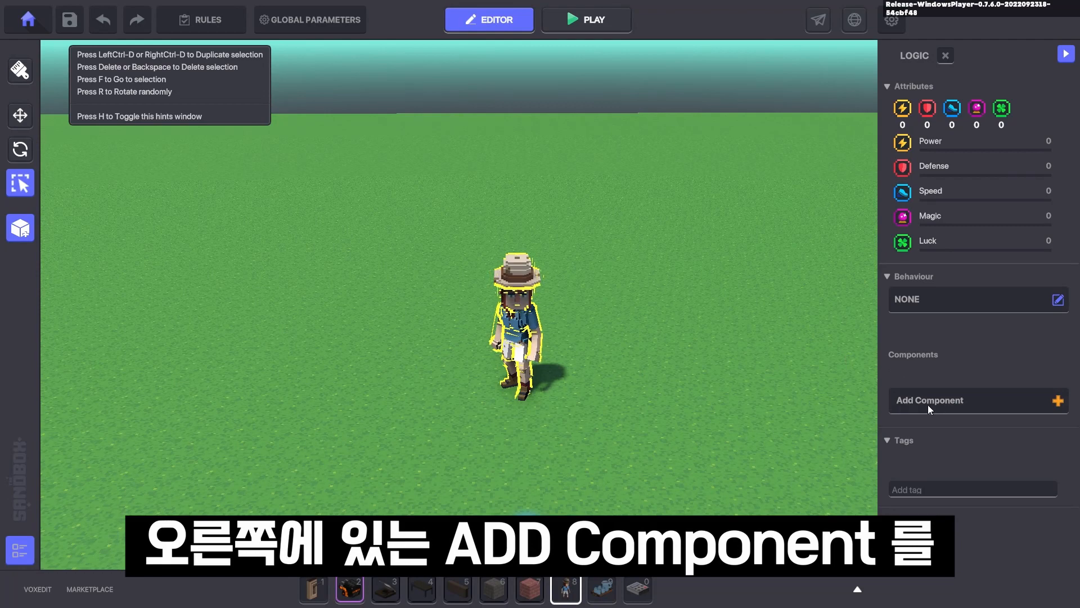
pyautogui.click(968, 404)
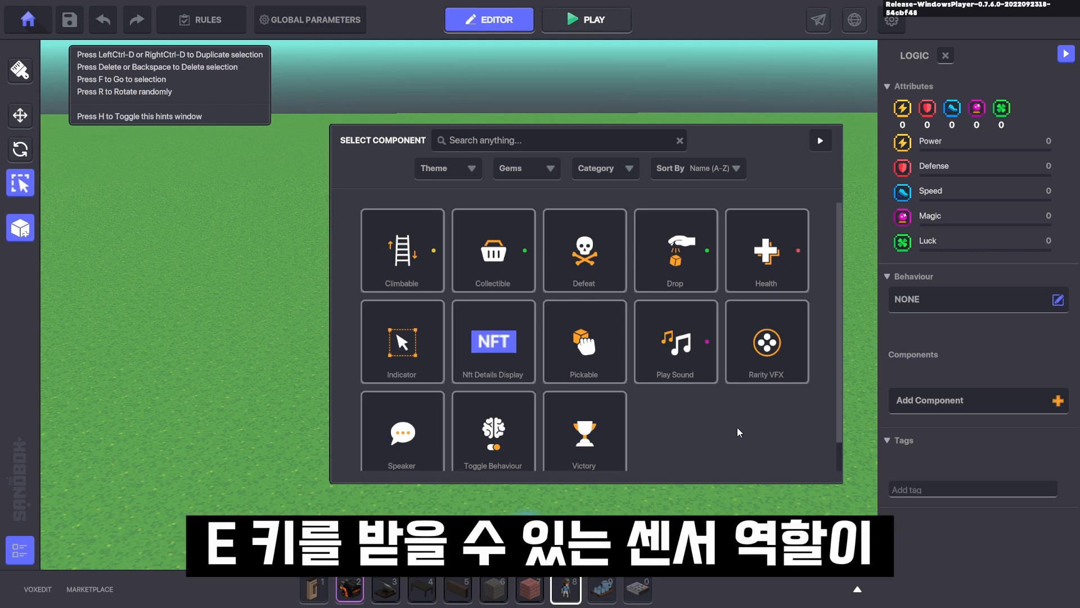
pyautogui.scroll(-1, 724, 413)
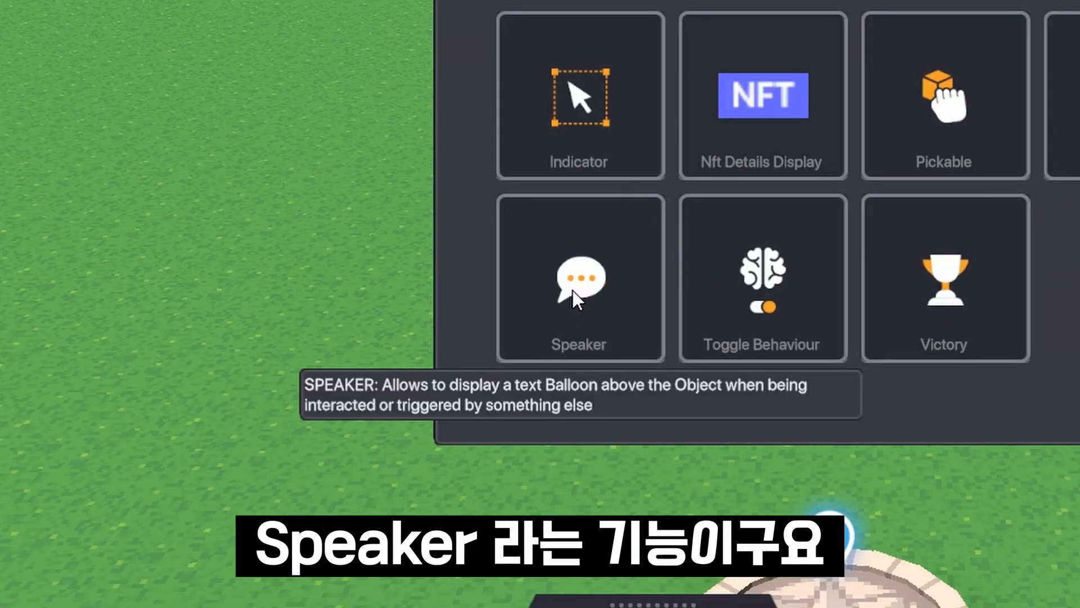
pyautogui.click(572, 290)
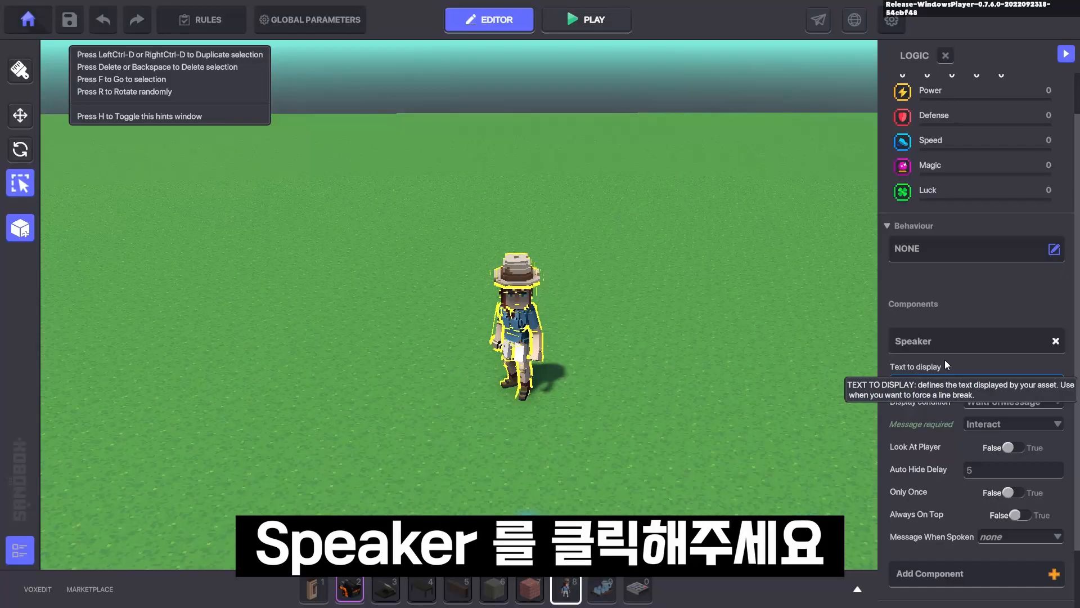
pyautogui.scroll(-2, 897, 315)
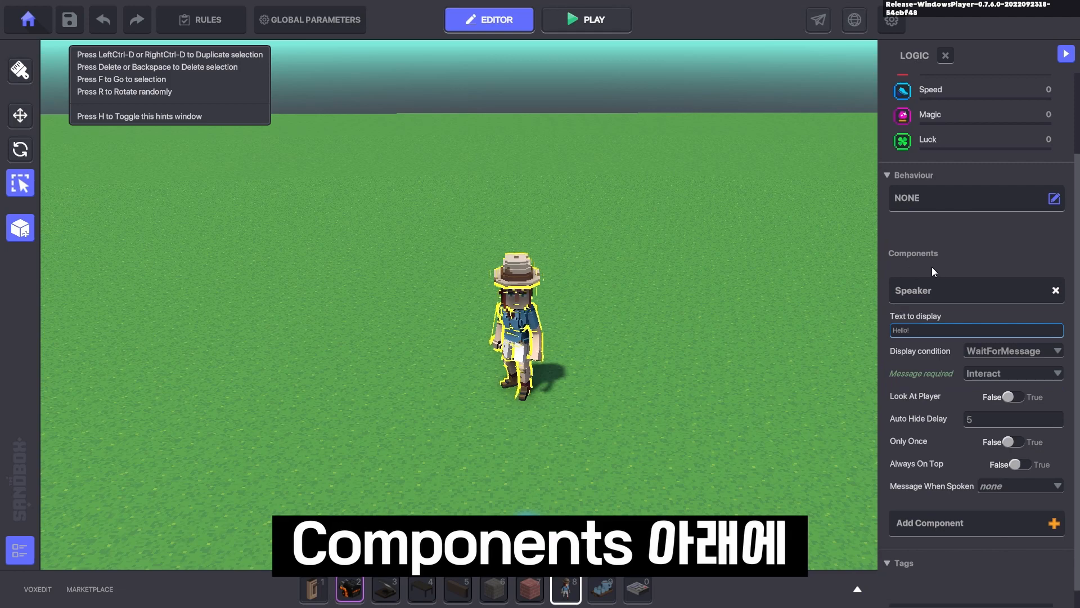
pyautogui.moveTo(891, 319)
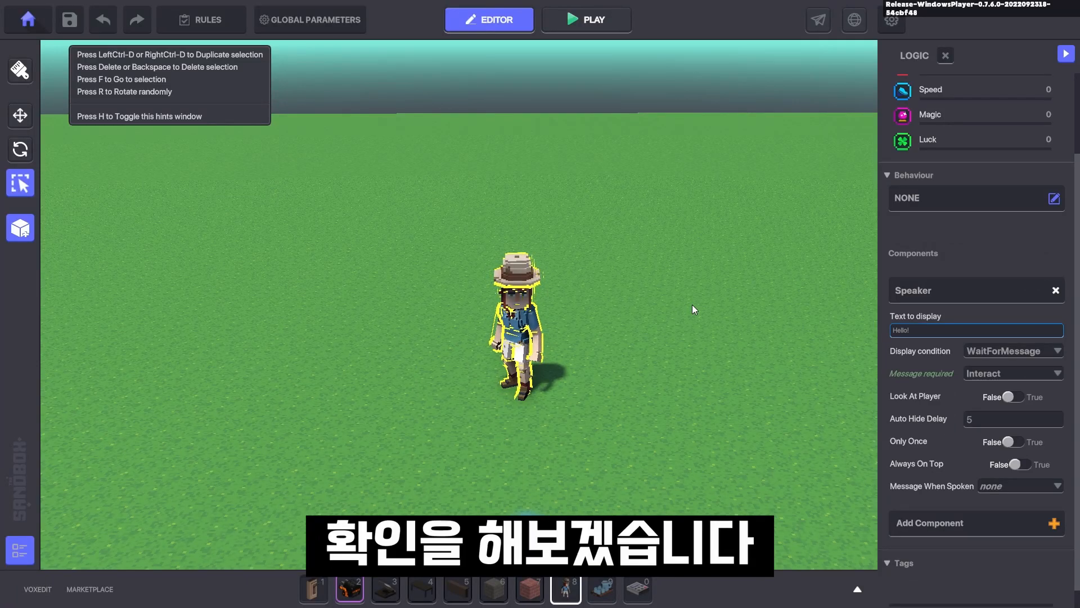
# Playtest the experience, interact with Archeologist Mary to check her speech text, and return to editing with her selected.
pyautogui.hotkey('ctrl', 'p')
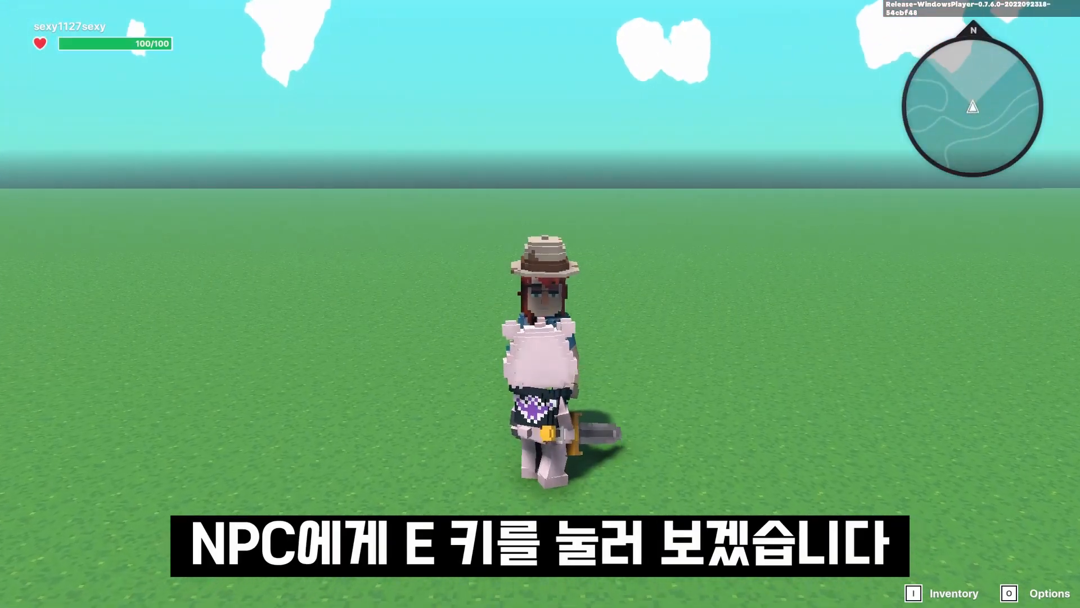
pyautogui.press('e')
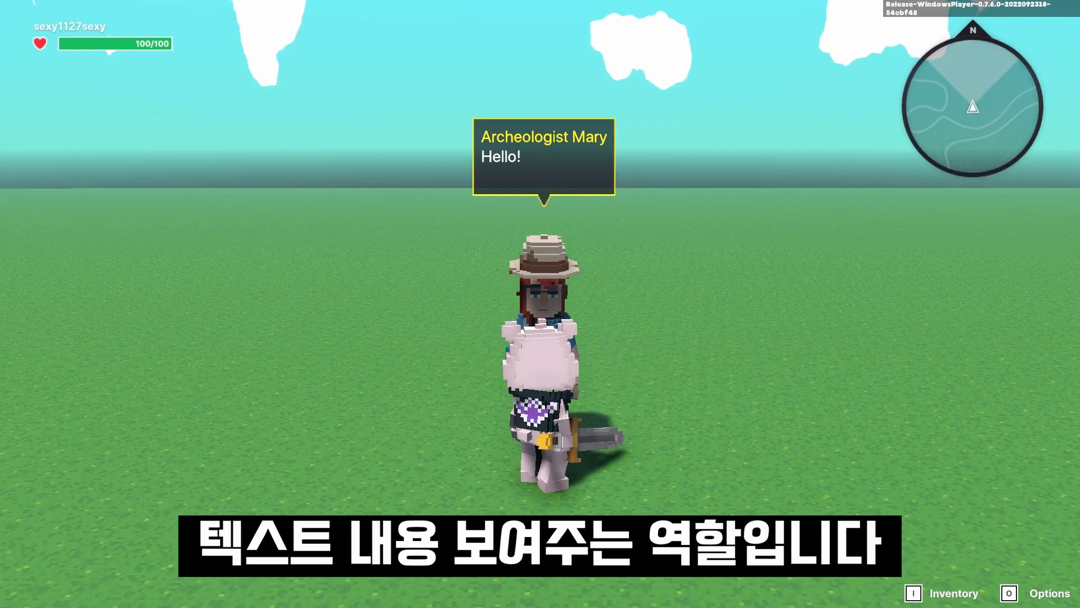
pyautogui.hotkey('ctrl', 'p')
pyautogui.click(529, 337)
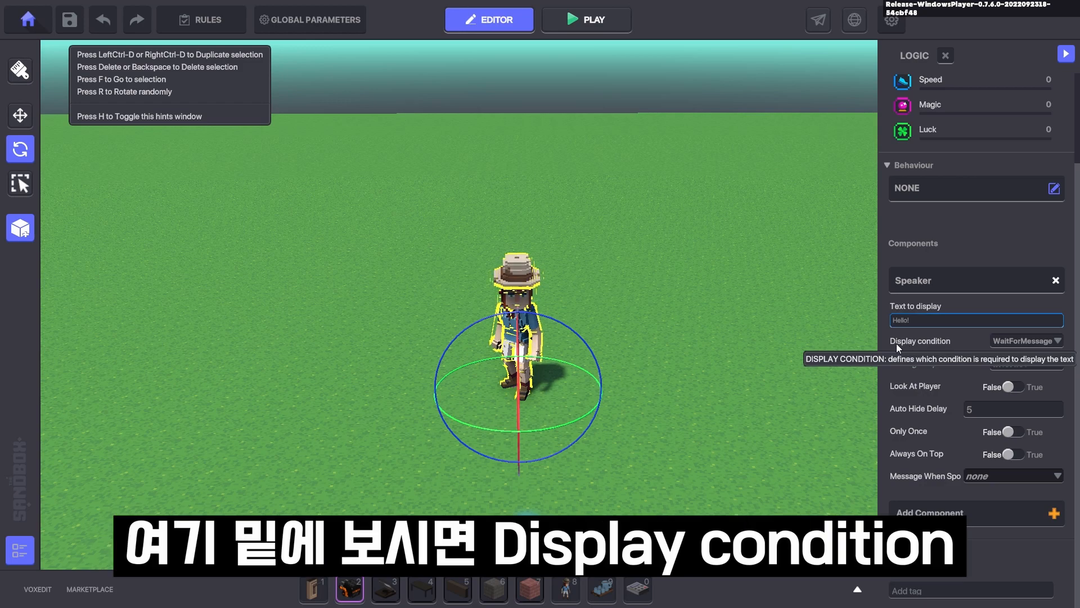
# Choose WaitForMessage as the Speaker's display condition and test interacting with Archeologist Mary in play mode.
pyautogui.click(1034, 343)
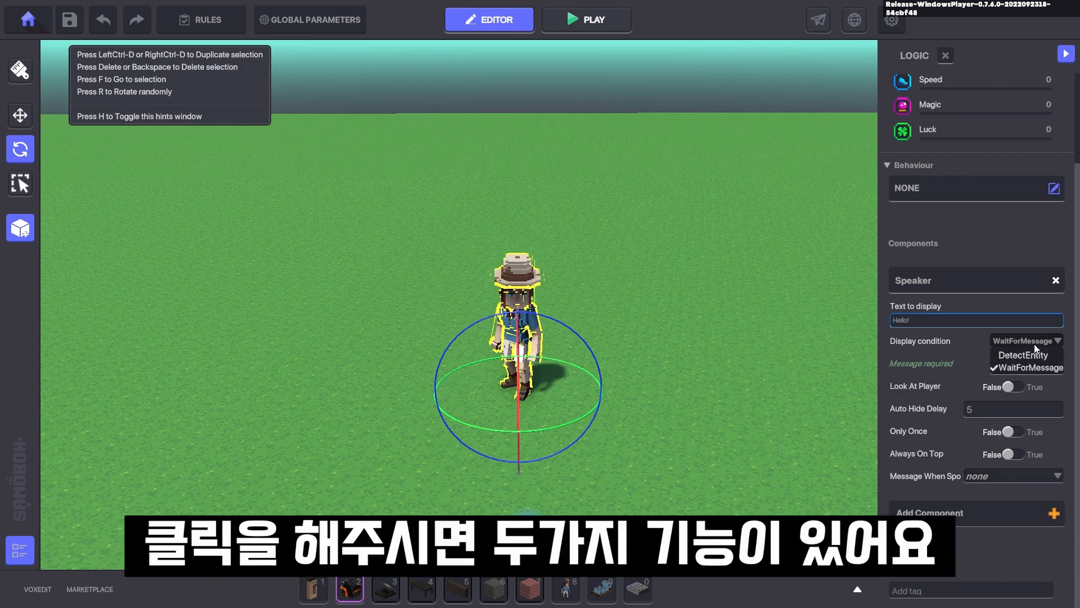
pyautogui.click(1014, 369)
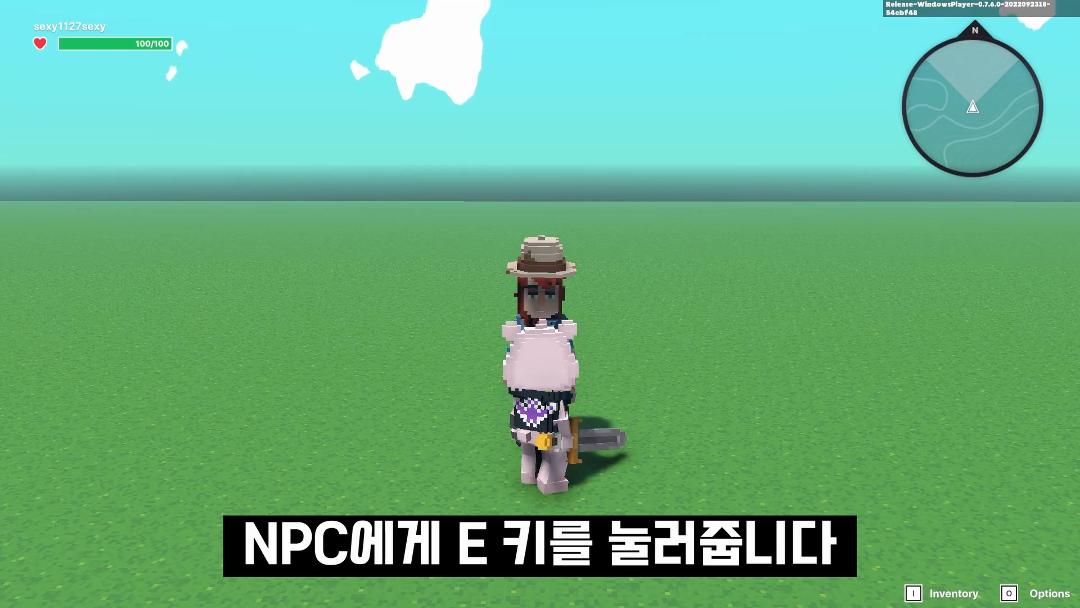
pyautogui.press('e')
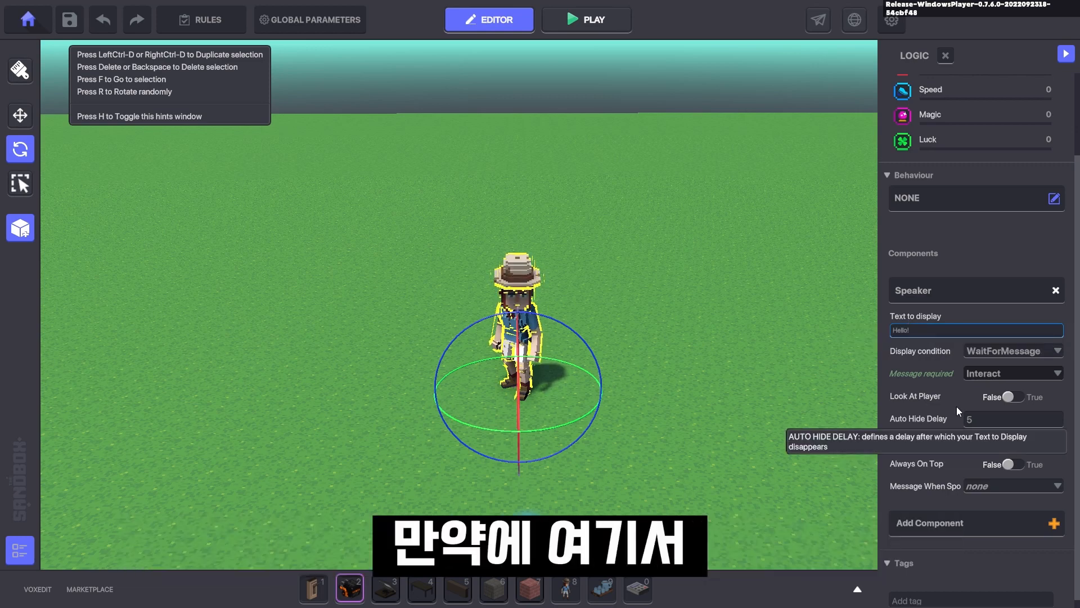
# Try 1 as the Speaker's required message and playtest Archeologist Mary with it.
pyautogui.click(993, 369)
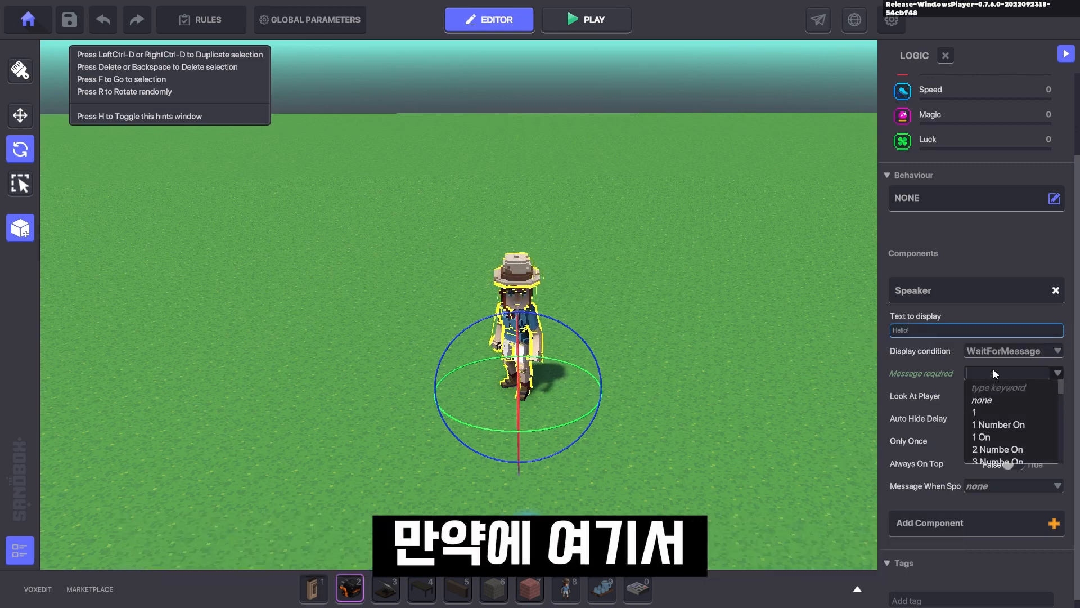
pyautogui.click(977, 412)
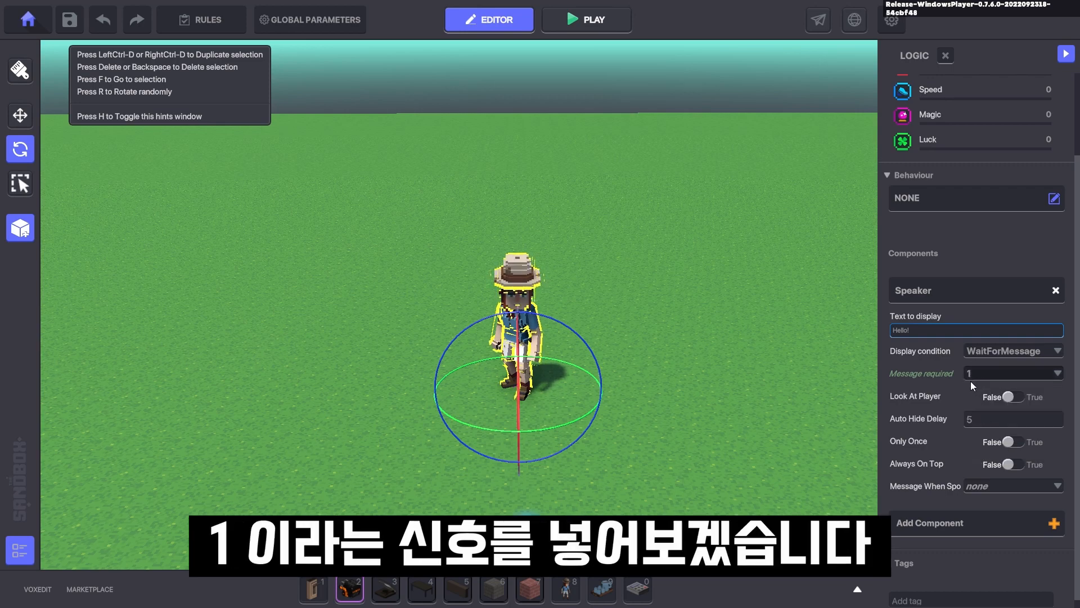
pyautogui.press('Tab')
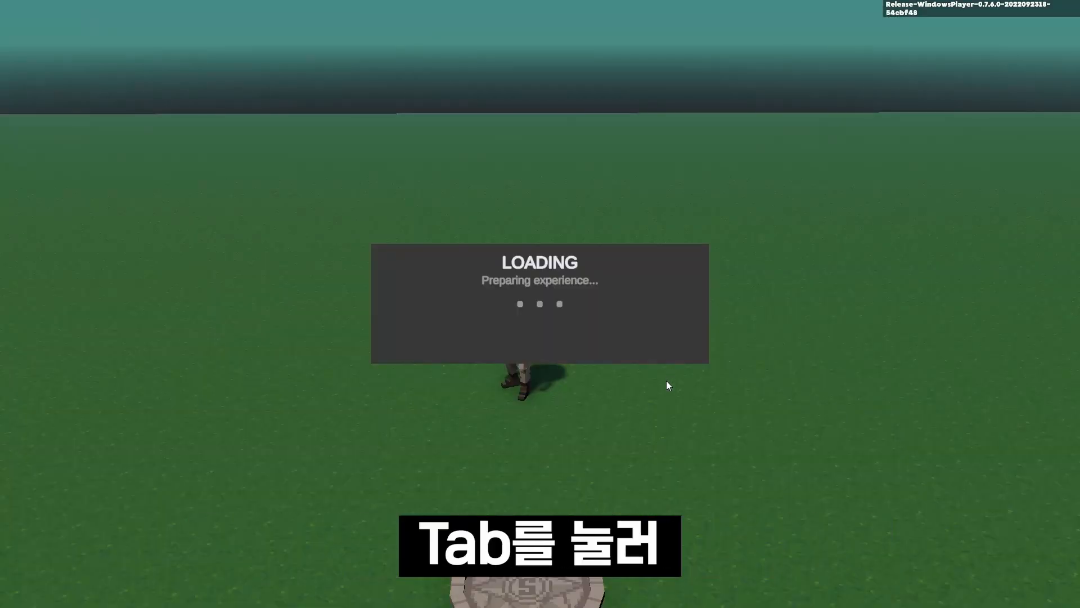
pyautogui.press('w')
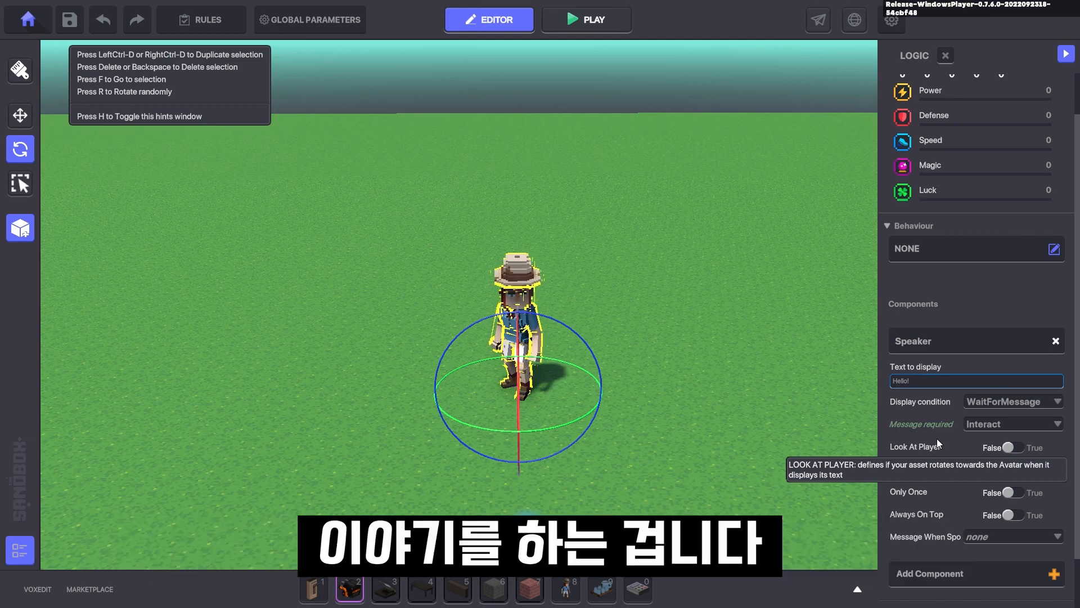
# Try the Speaker's Look At Player option and examine its Auto Hide Delay setting.
pyautogui.scroll(-1, 937, 438)
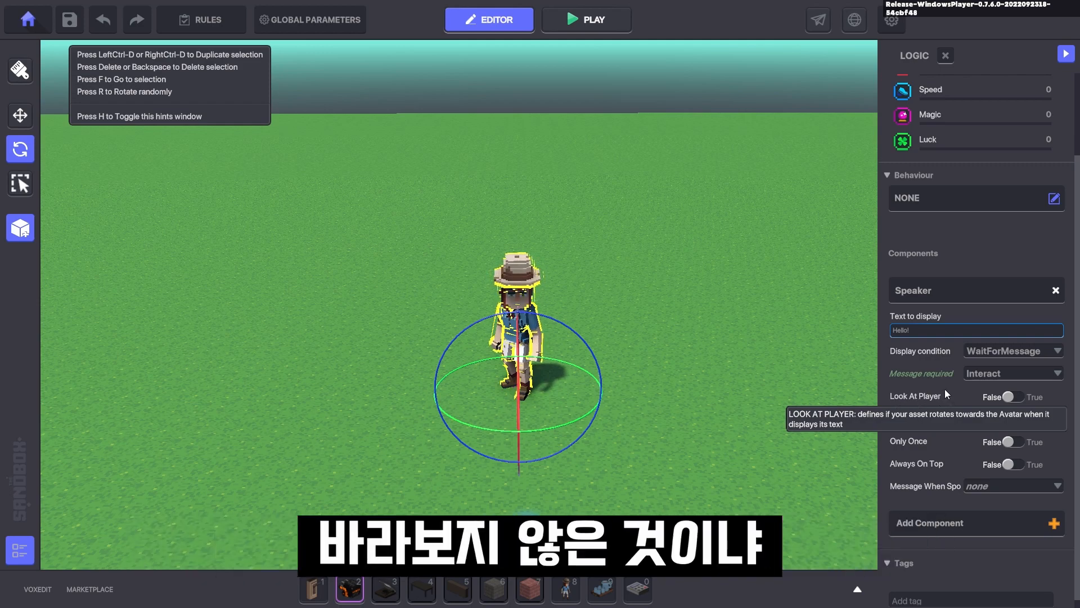
pyautogui.click(1011, 396)
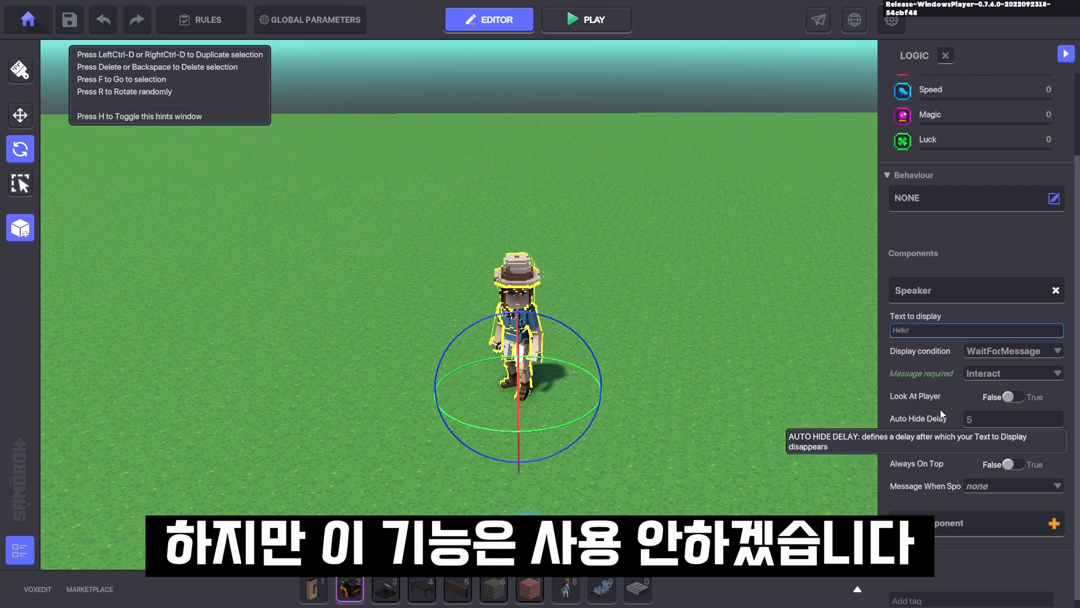
pyautogui.moveTo(940, 423)
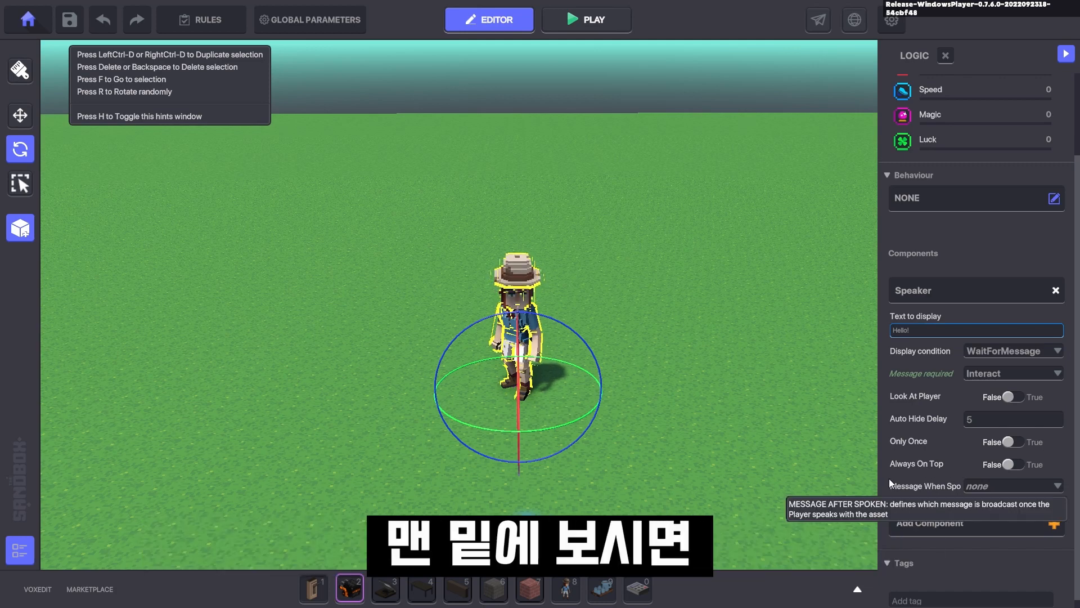
# Set the Speaker's message broadcast after speaking to Start.1.
pyautogui.moveTo(954, 482)
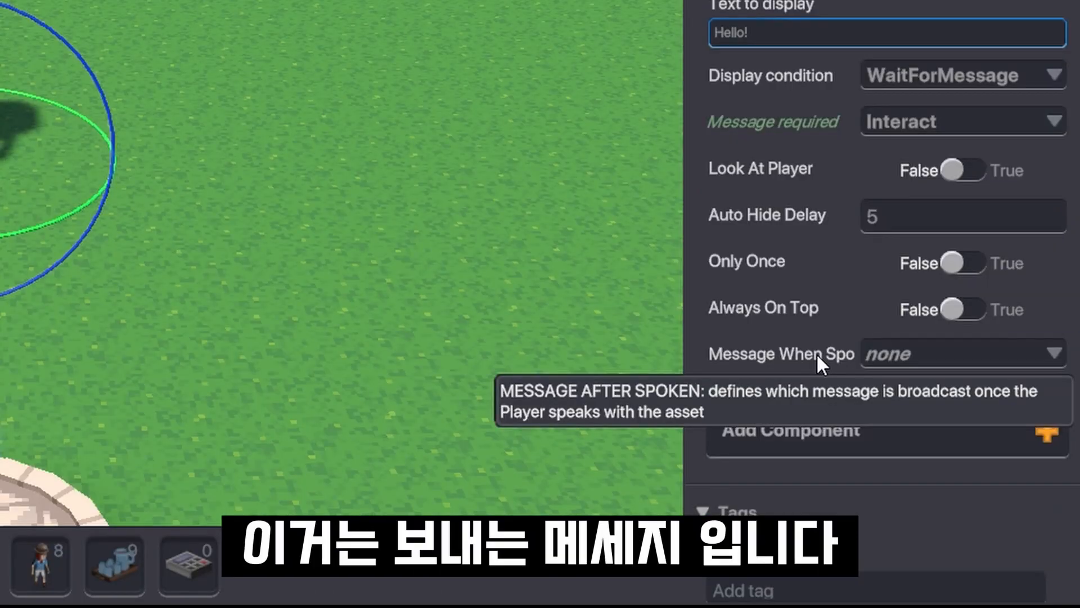
pyautogui.click(976, 356)
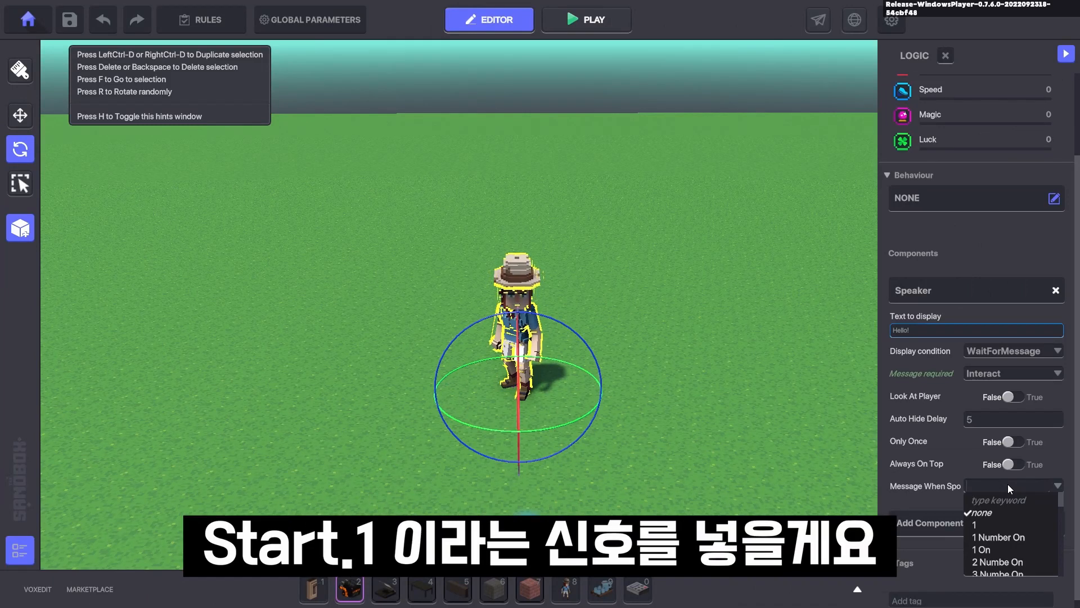
pyautogui.write('Start.1')
pyautogui.click(886, 471)
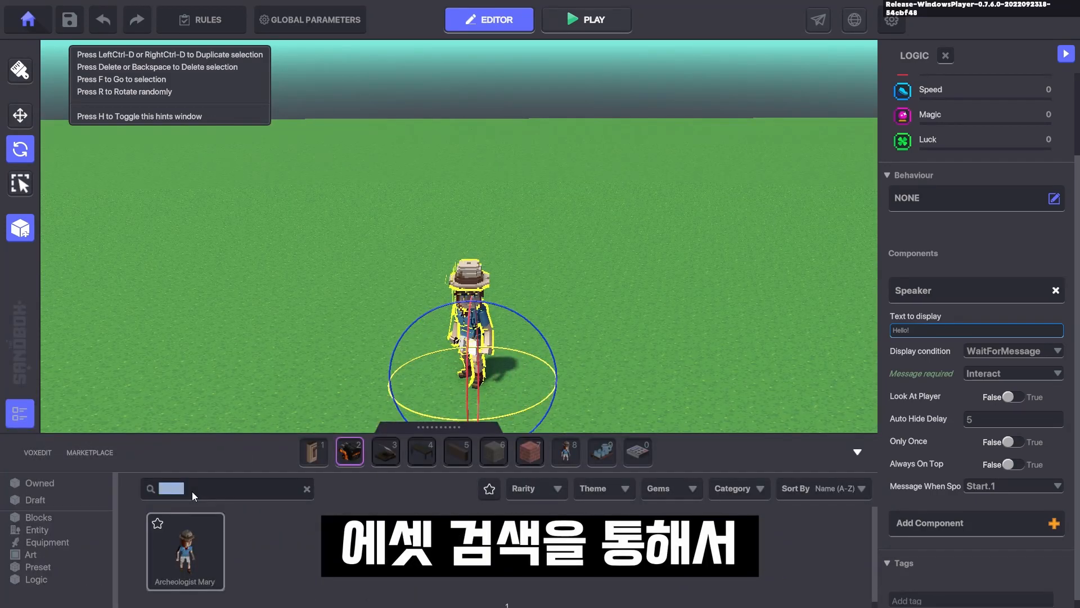
# Search the asset library for sw and assign the NumPad Switch to hotbar slot 0.
pyautogui.write('sw')
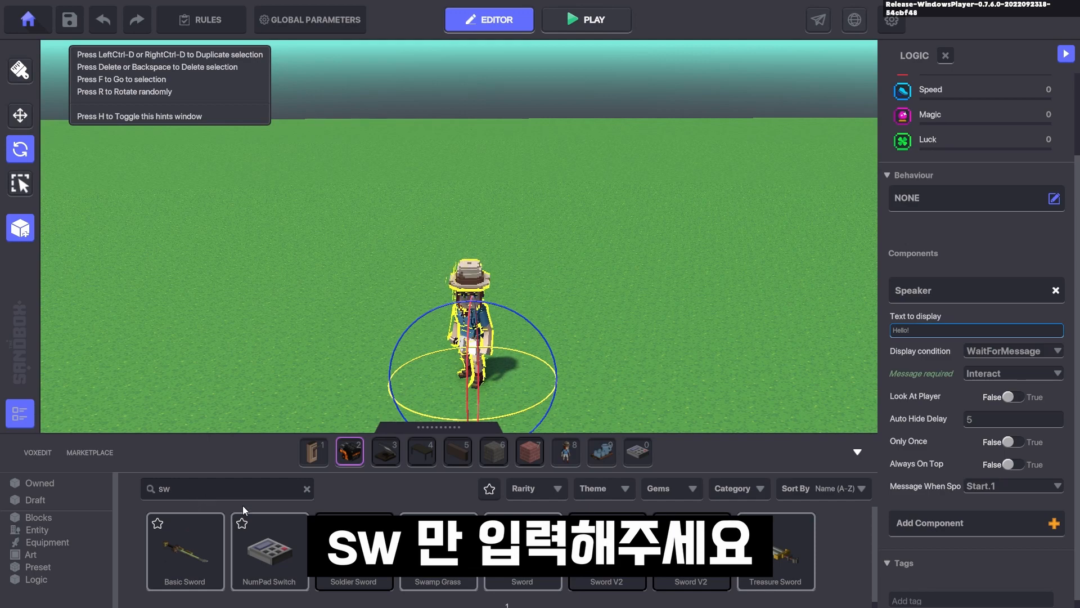
pyautogui.moveTo(253, 531)
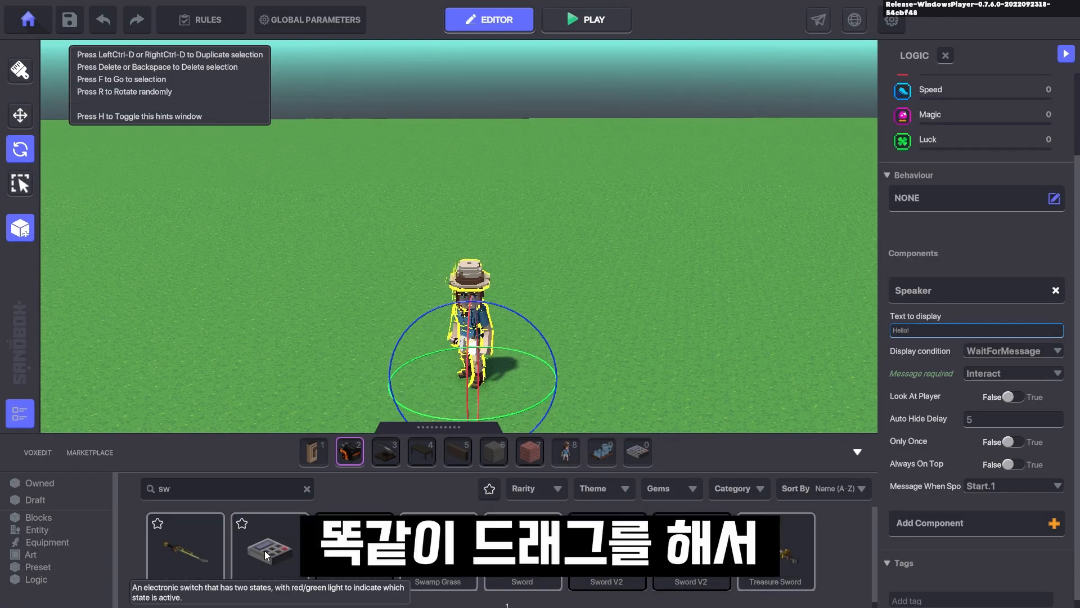
pyautogui.moveTo(266, 555); pyautogui.dragTo(645, 454)
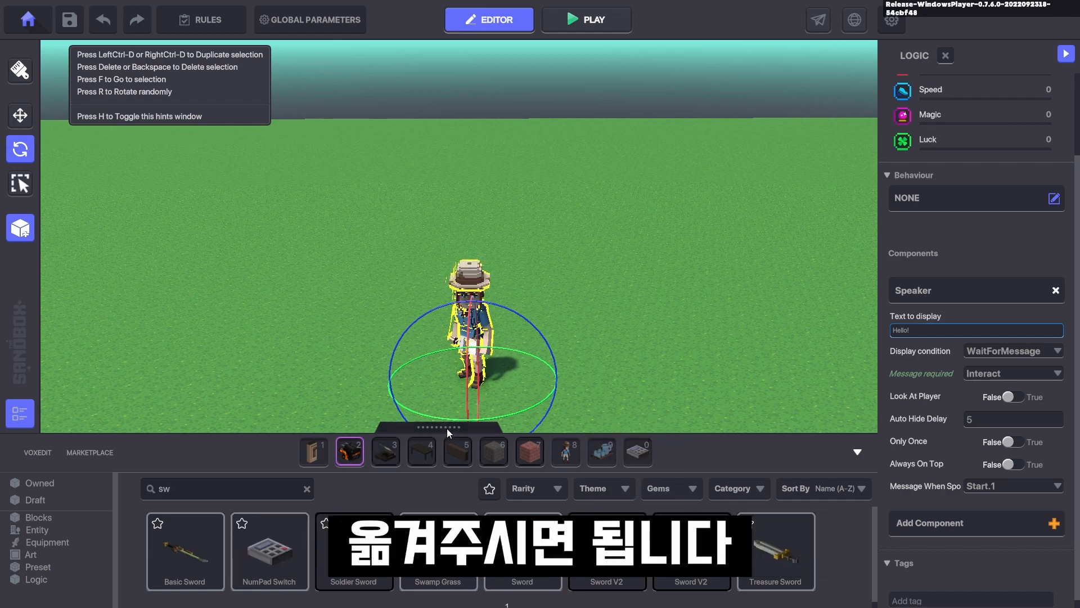
pyautogui.moveTo(446, 427); pyautogui.dragTo(411, 575)
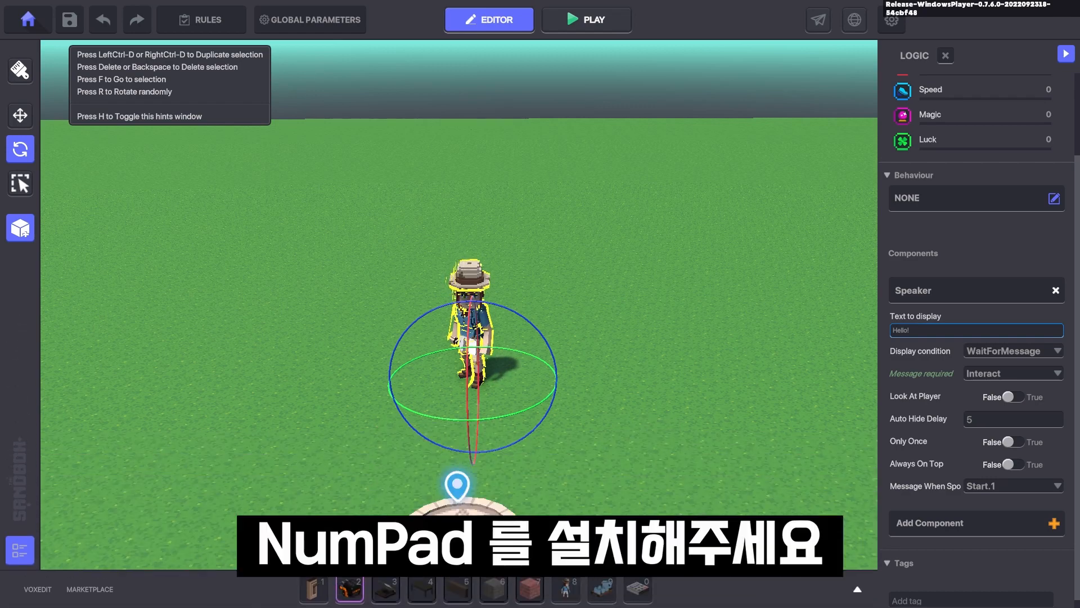
# Place a NumPad Switch on the grass near Archeologist Mary and select it.
pyautogui.press('0')
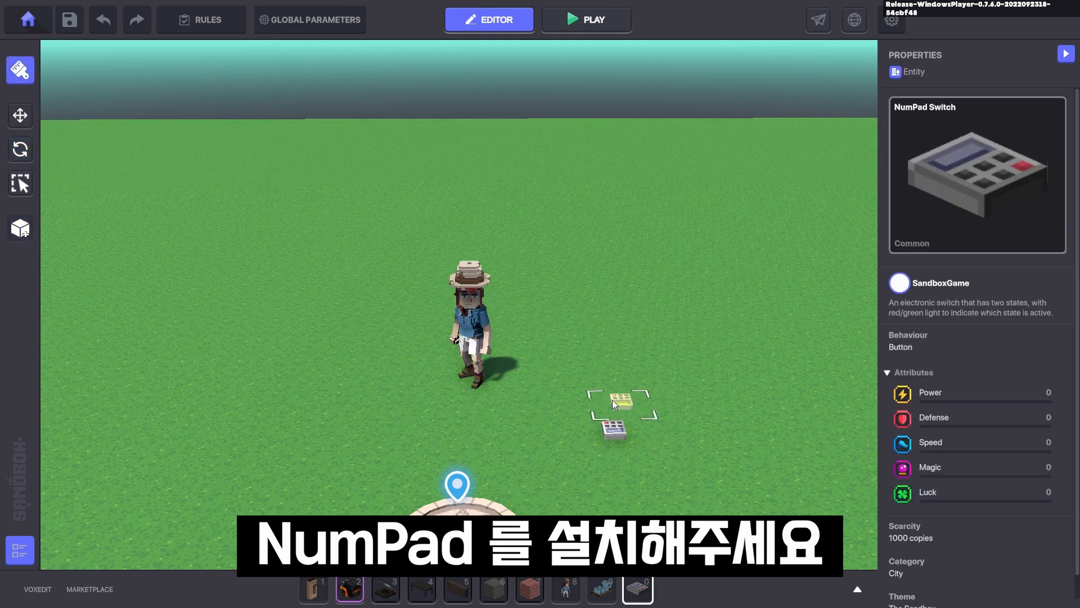
pyautogui.click(623, 406)
pyautogui.press('p')
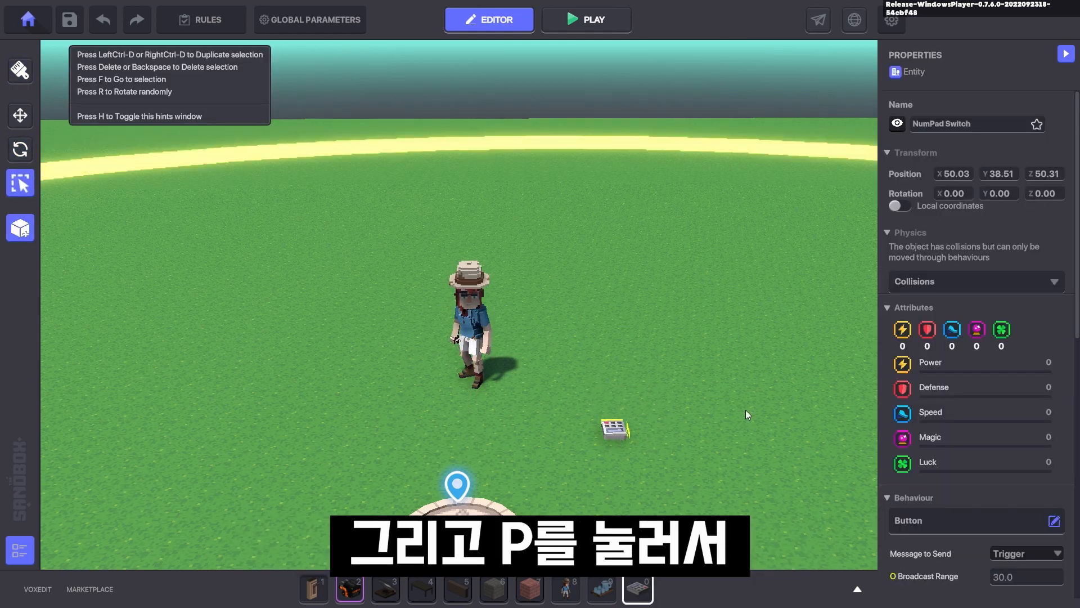
# Change the NumPad Switch's behaviour to Message Broadcaster and check the switch's visibility in play mode.
pyautogui.scroll(-5, 940, 354)
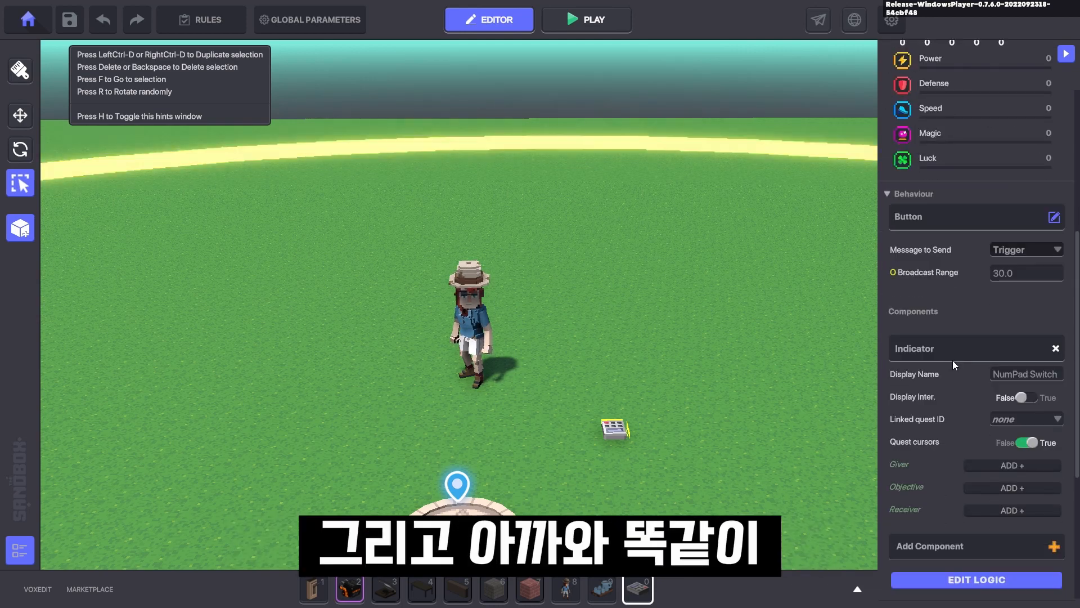
pyautogui.scroll(-2, 953, 360)
pyautogui.click(964, 529)
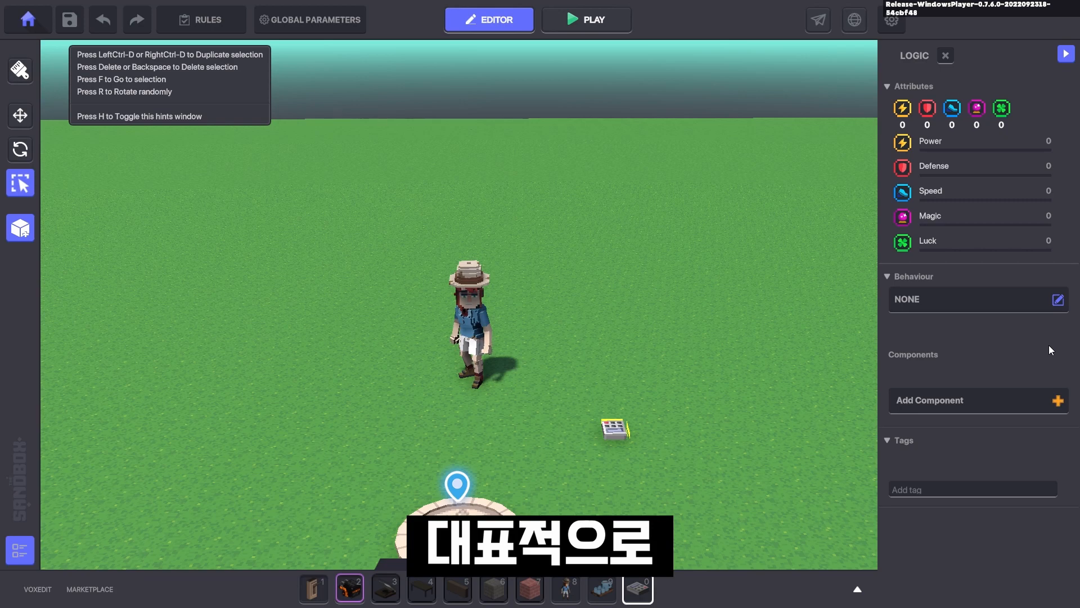
pyautogui.click(974, 398)
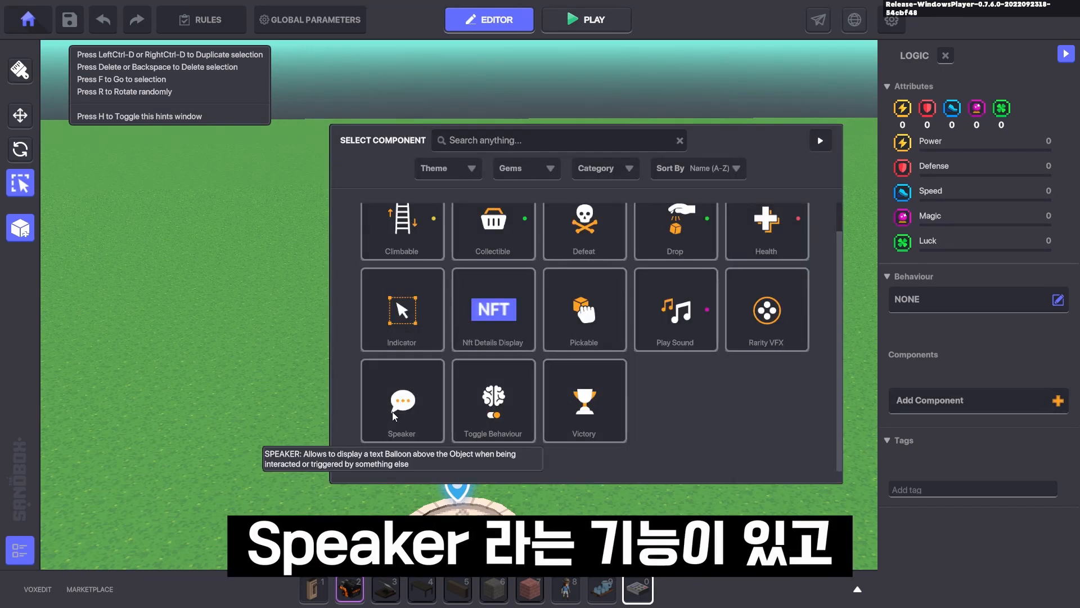
pyautogui.click(946, 292)
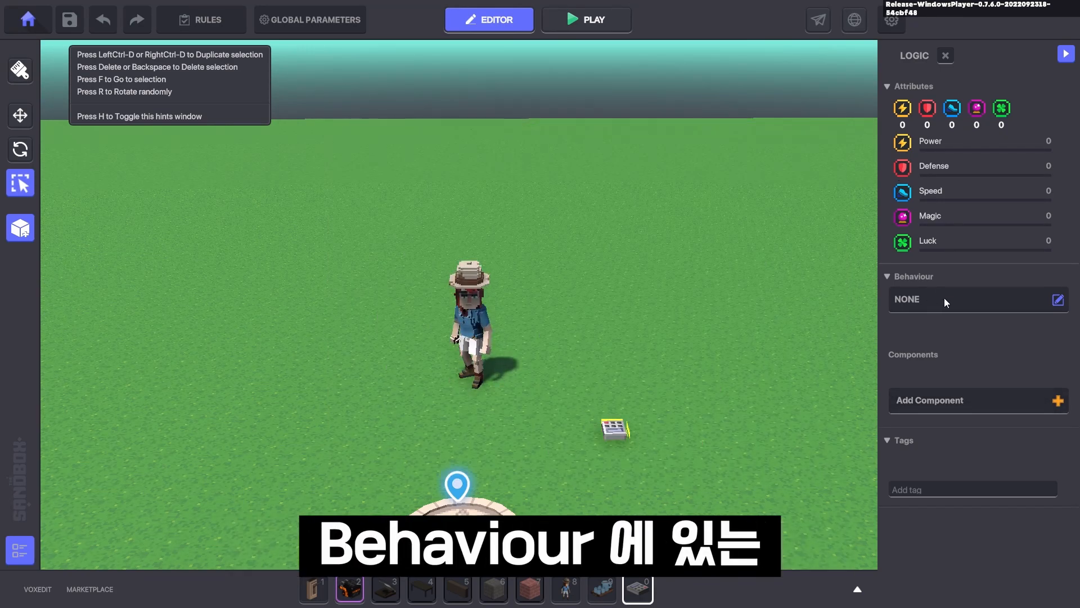
pyautogui.click(944, 298)
pyautogui.scroll(-1, 656, 367)
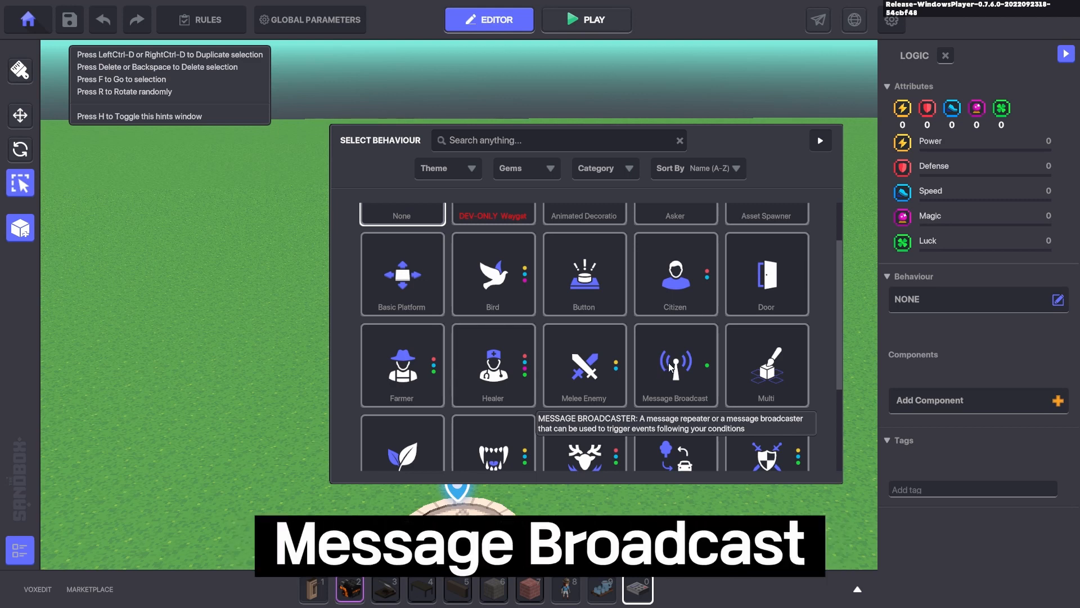
pyautogui.click(668, 362)
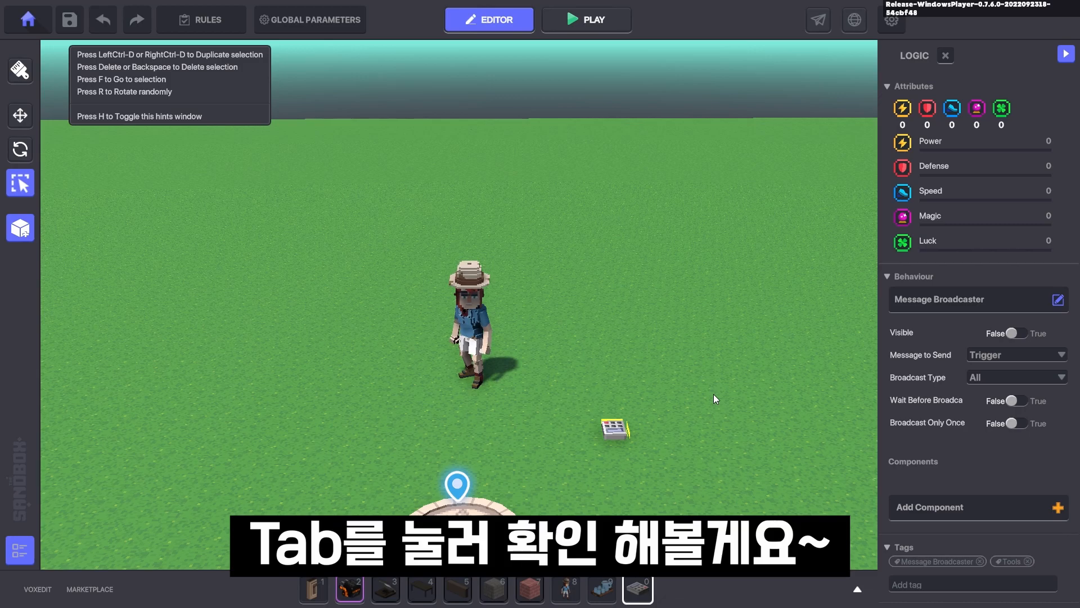
pyautogui.press('Tab')
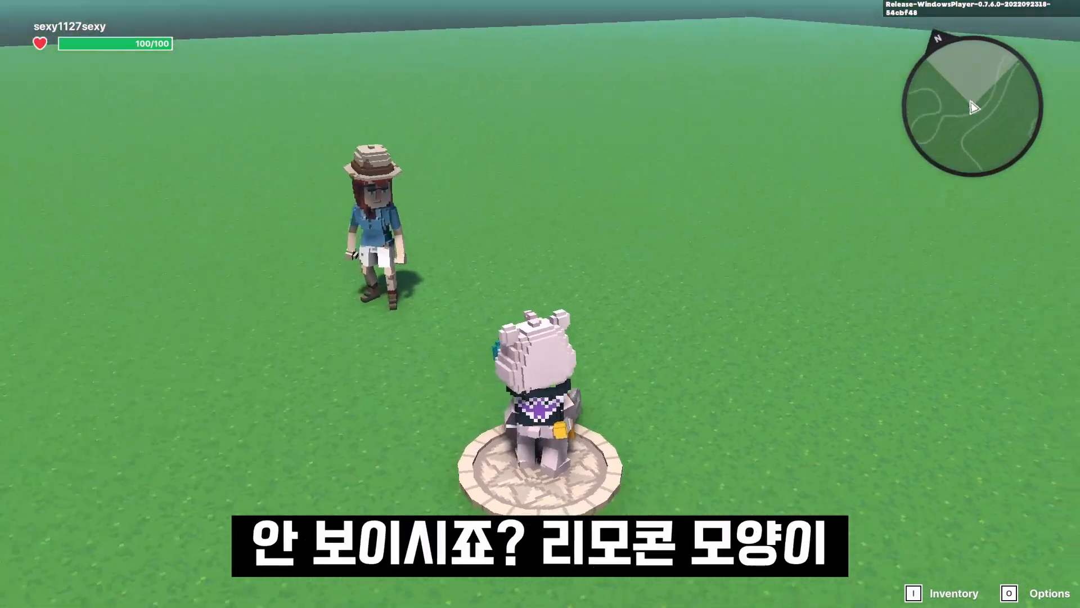
pyautogui.press('Tab')
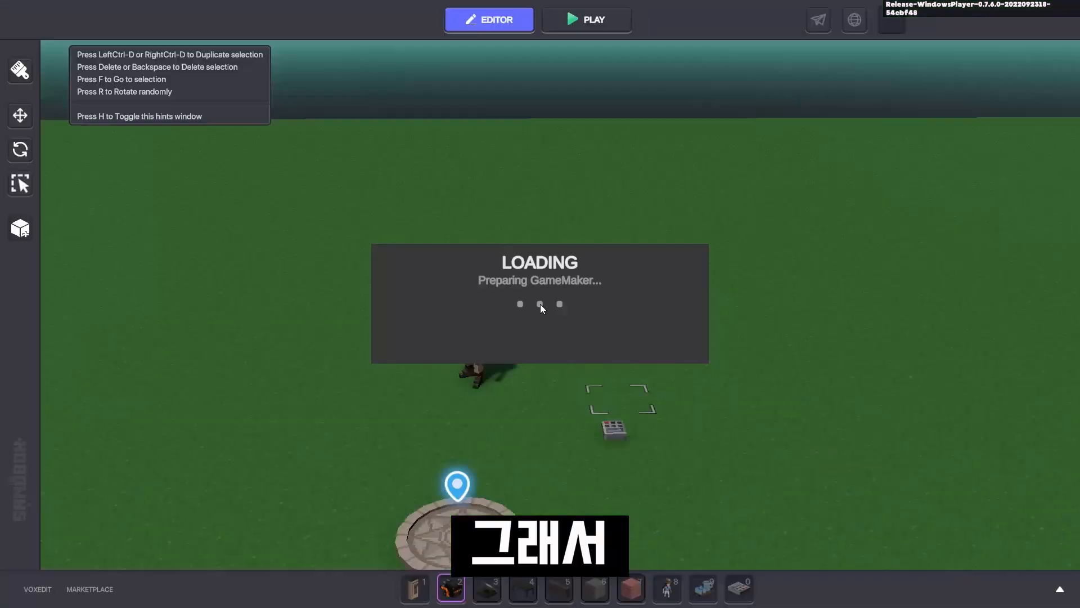
# Make the NumPad Switch's broadcaster wait for the Start.1 message and set its message to send to Start.2.
pyautogui.click(613, 430)
pyautogui.scroll(-5, 932, 431)
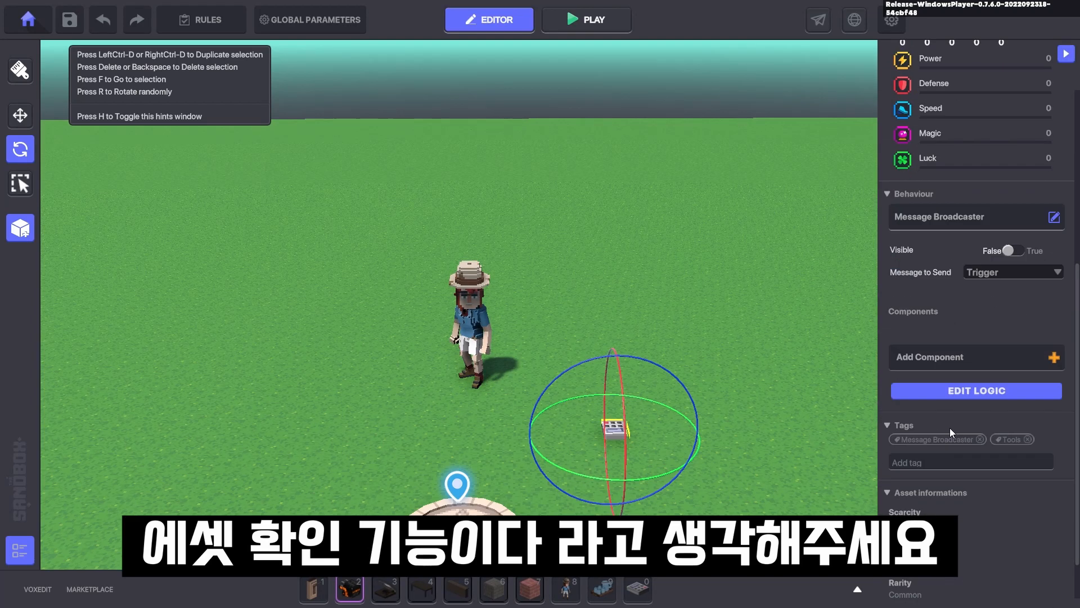
pyautogui.click(981, 392)
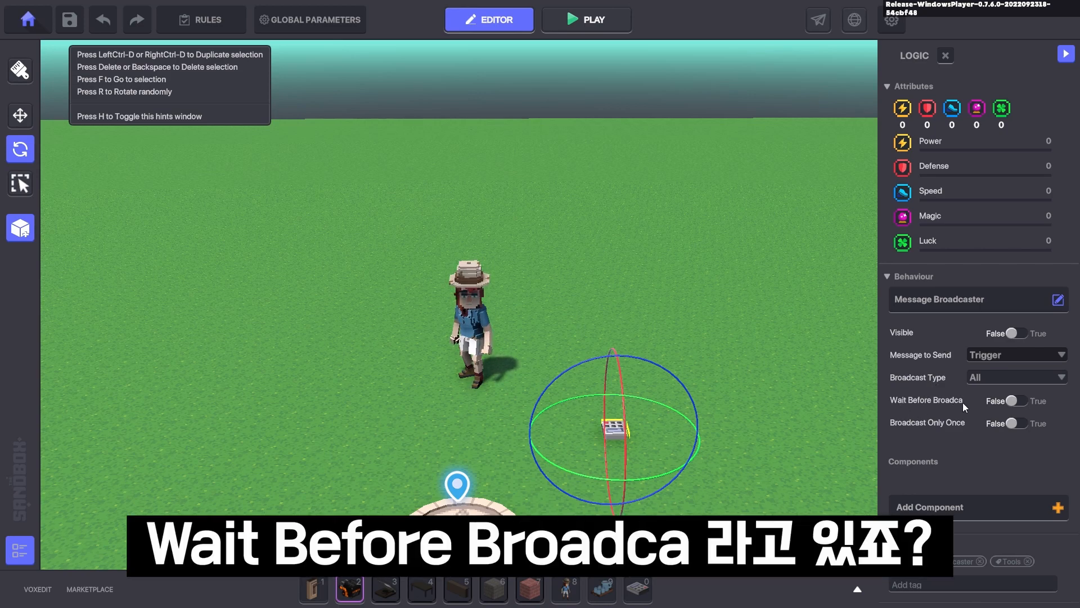
pyautogui.click(1014, 401)
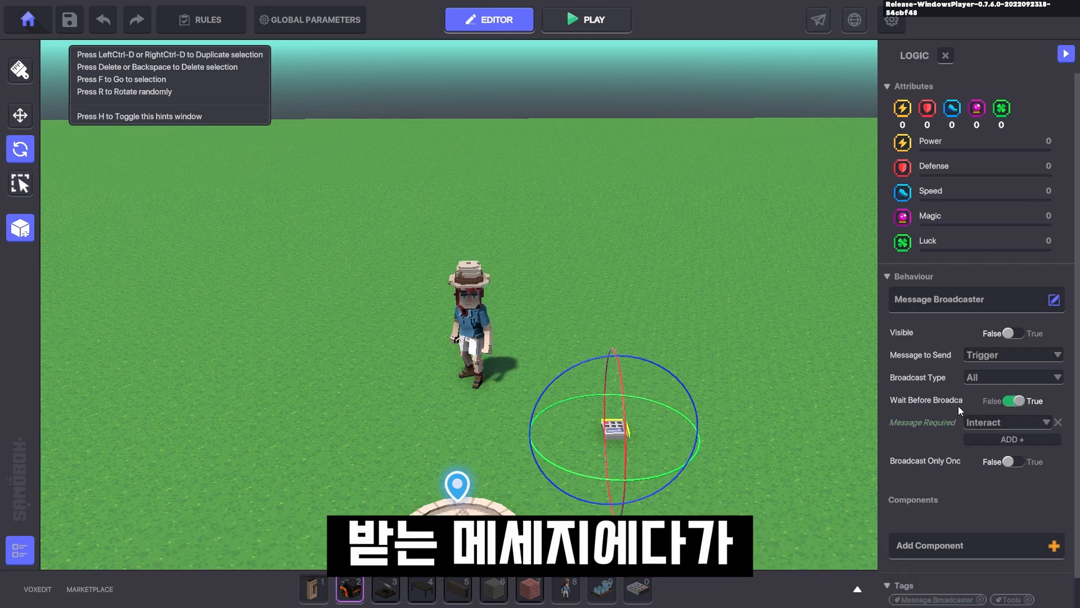
pyautogui.click(1000, 423)
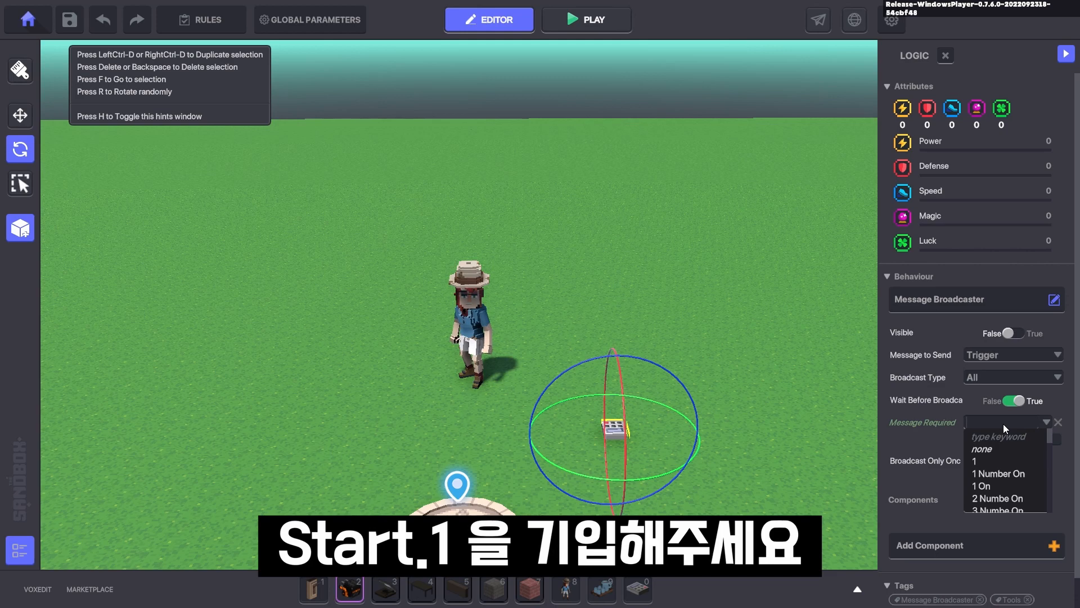
pyautogui.write('Start.1')
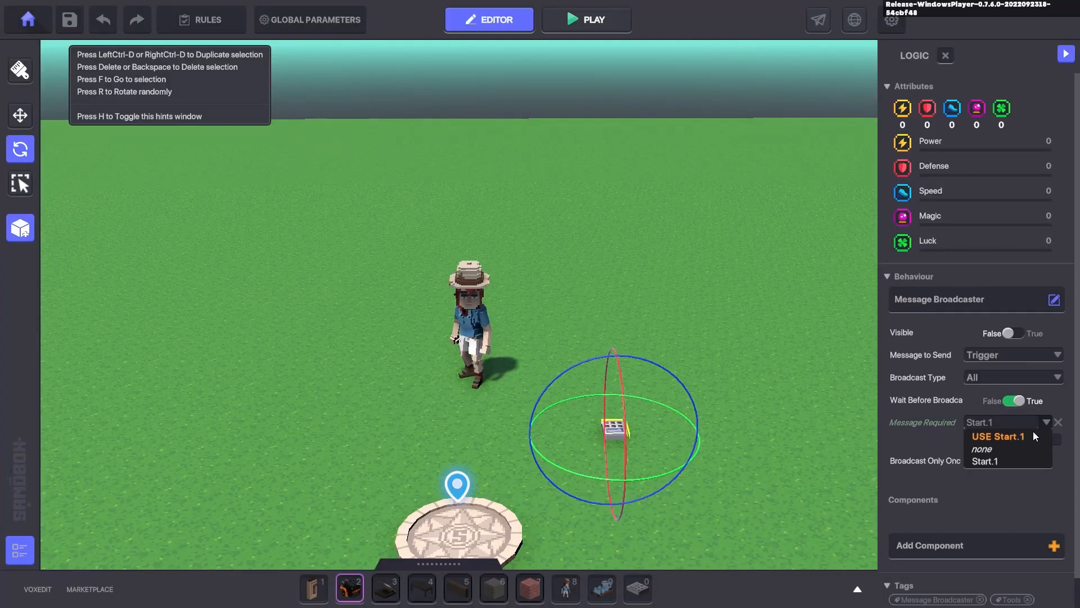
pyautogui.click(997, 437)
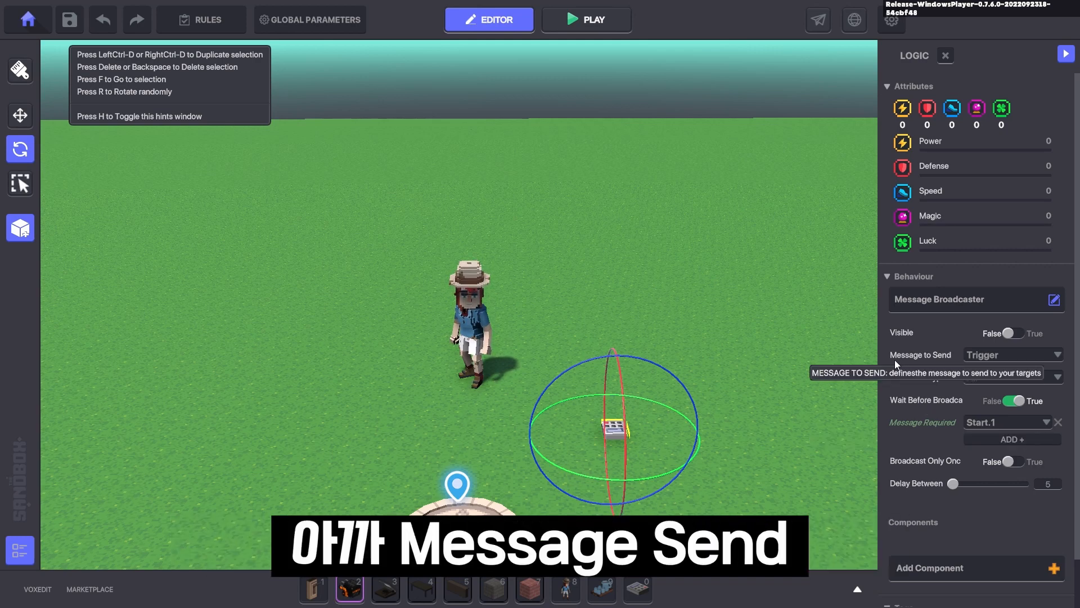
pyautogui.click(992, 357)
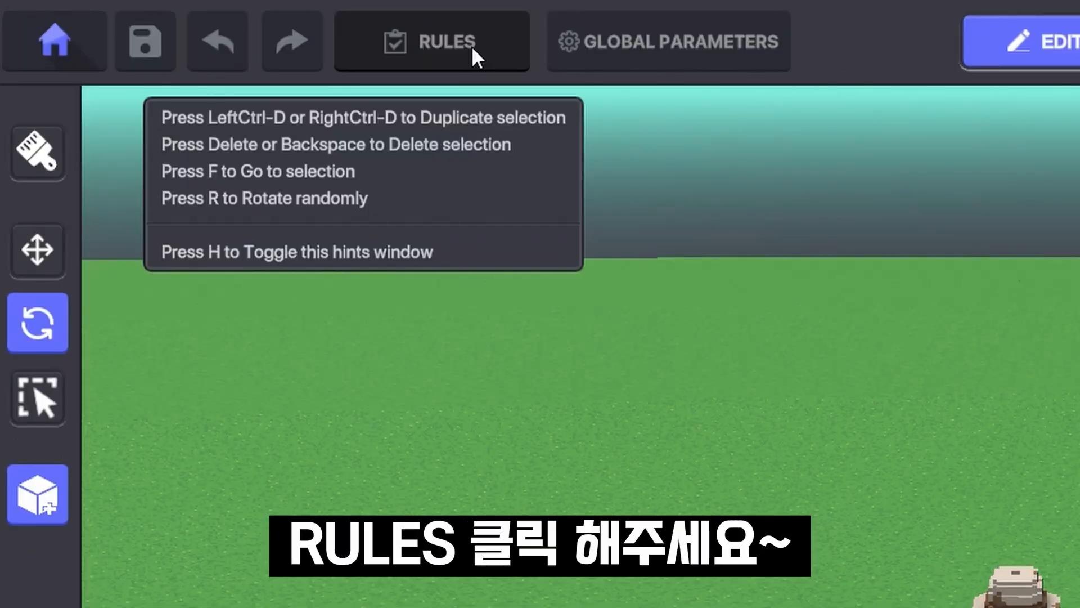
# Enable Quests in the game rules and add a quest titled QUEST 1.
pyautogui.click(218, 22)
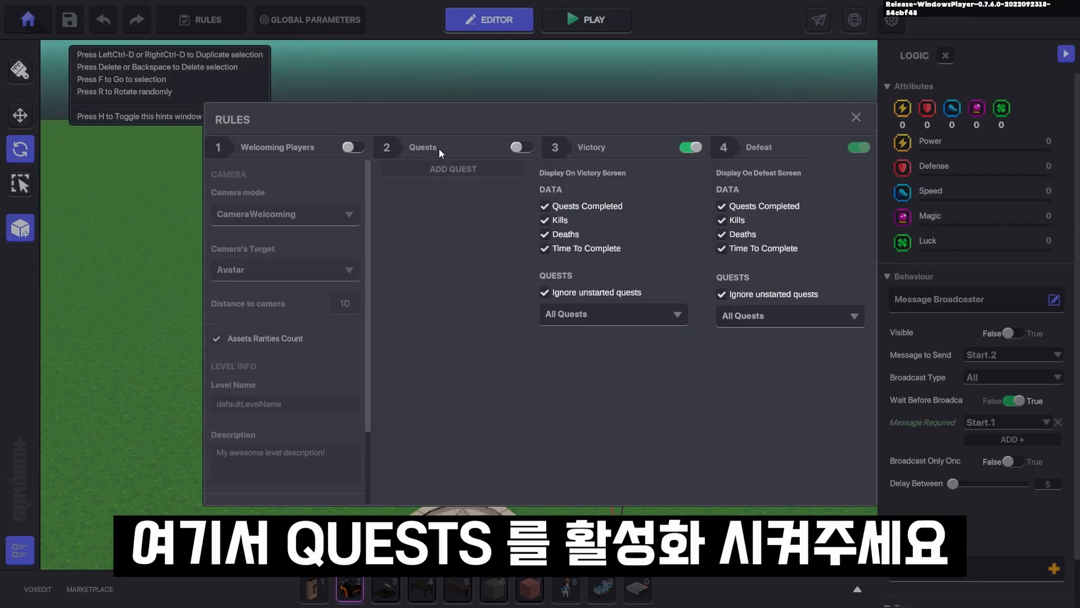
pyautogui.click(520, 147)
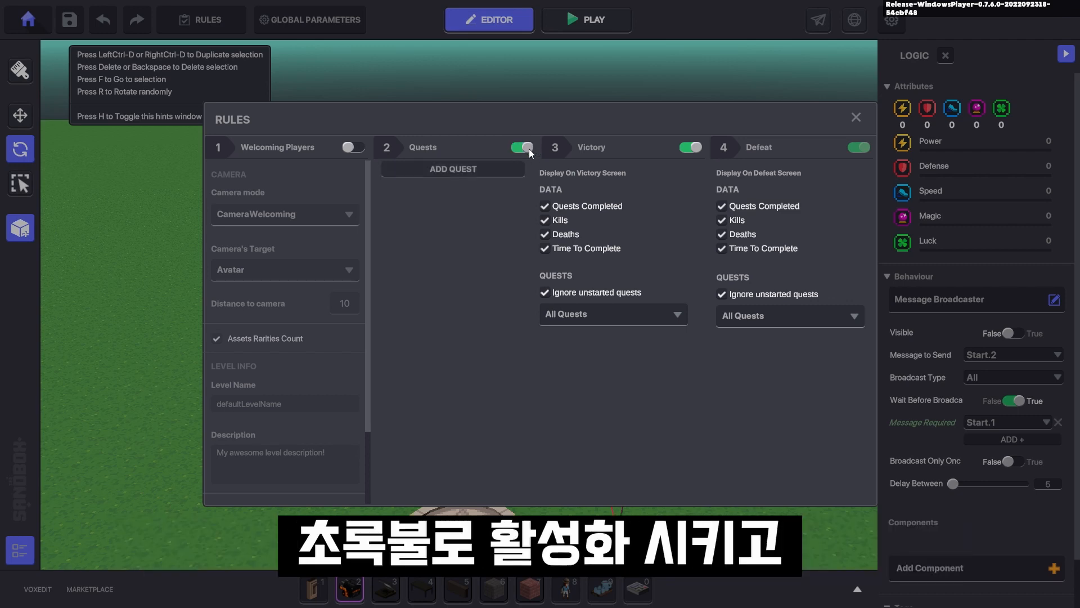
pyautogui.click(465, 170)
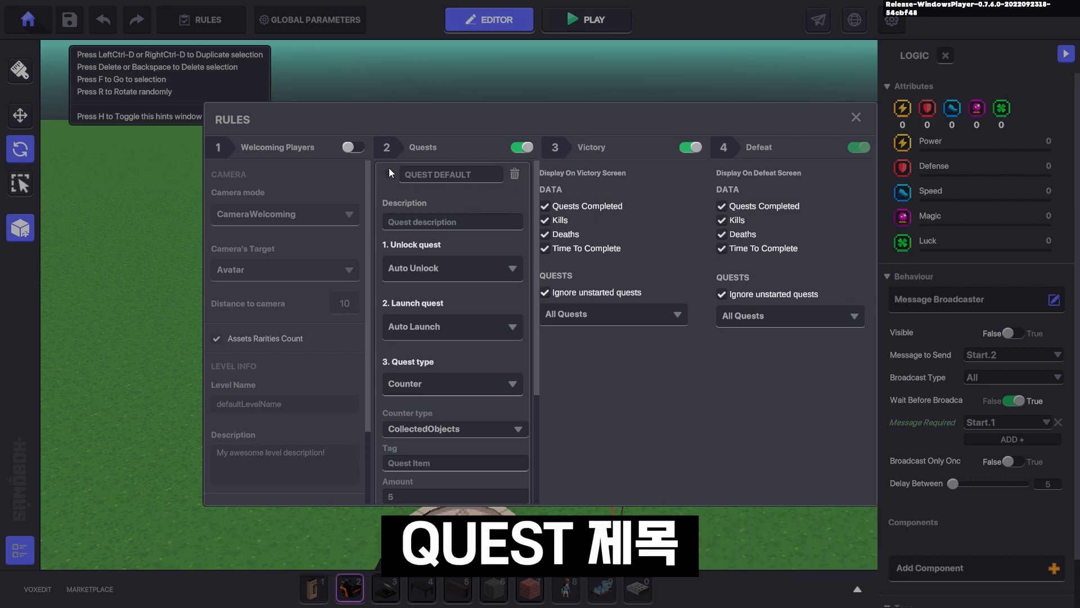
pyautogui.click(466, 176)
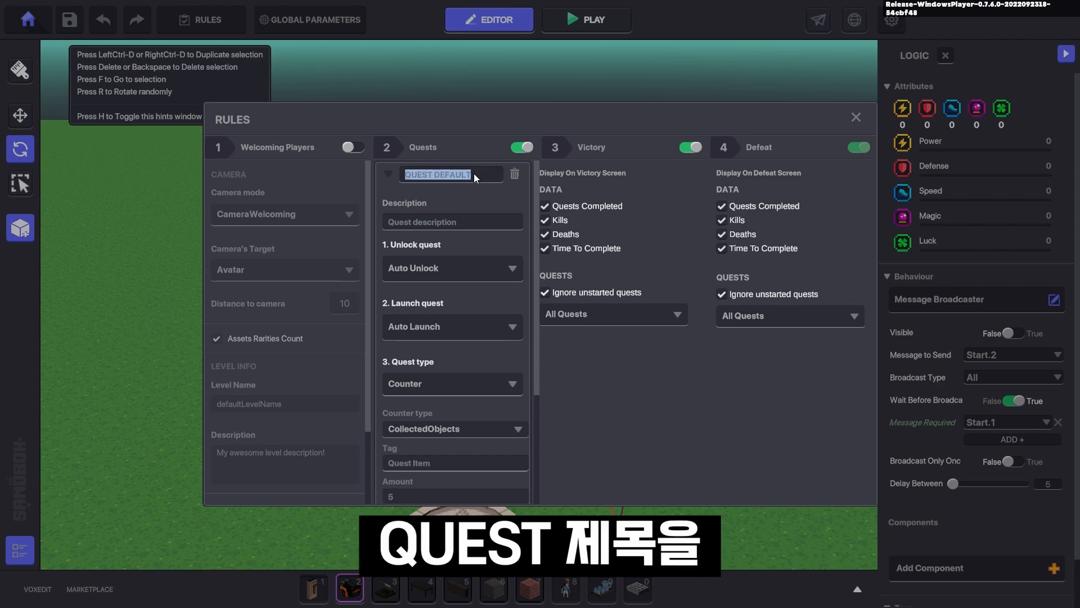
pyautogui.write('QUEST 1')
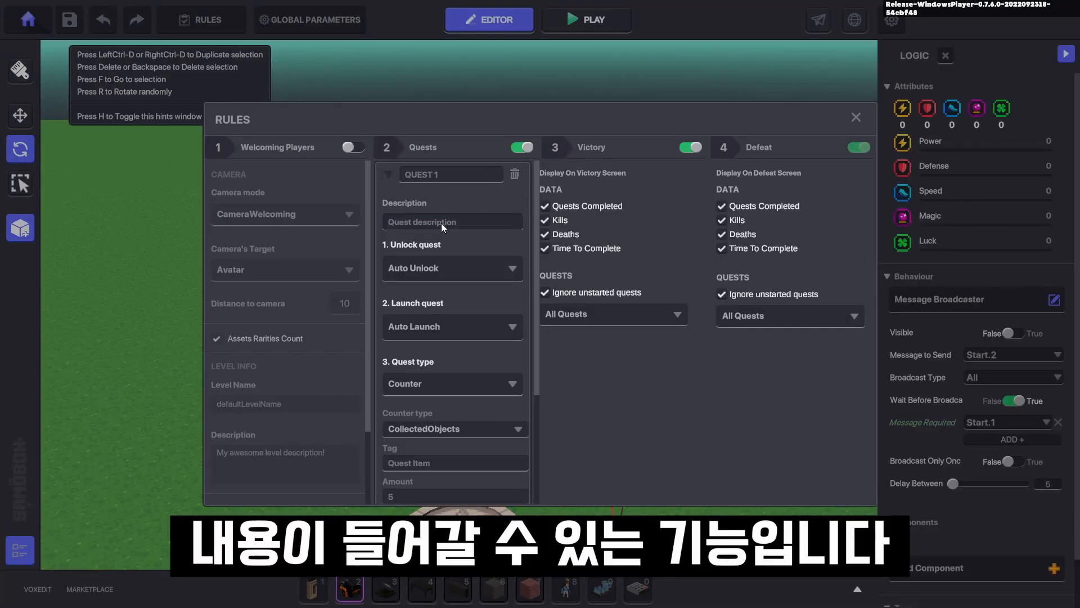
# Replace QUEST 1's description with "Find three collections".
pyautogui.click(413, 222)
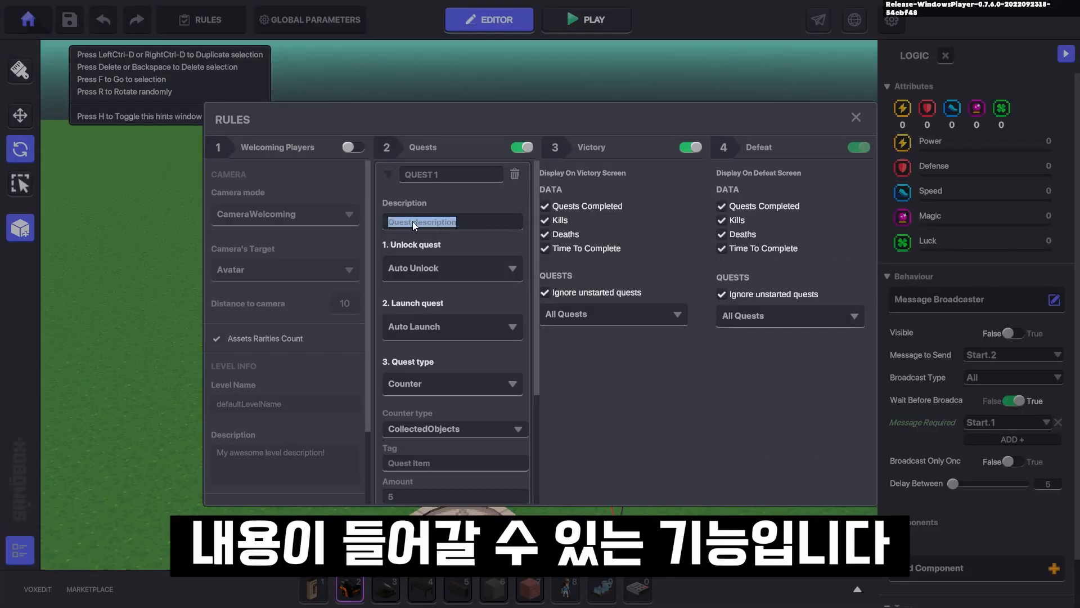
pyautogui.click(464, 221)
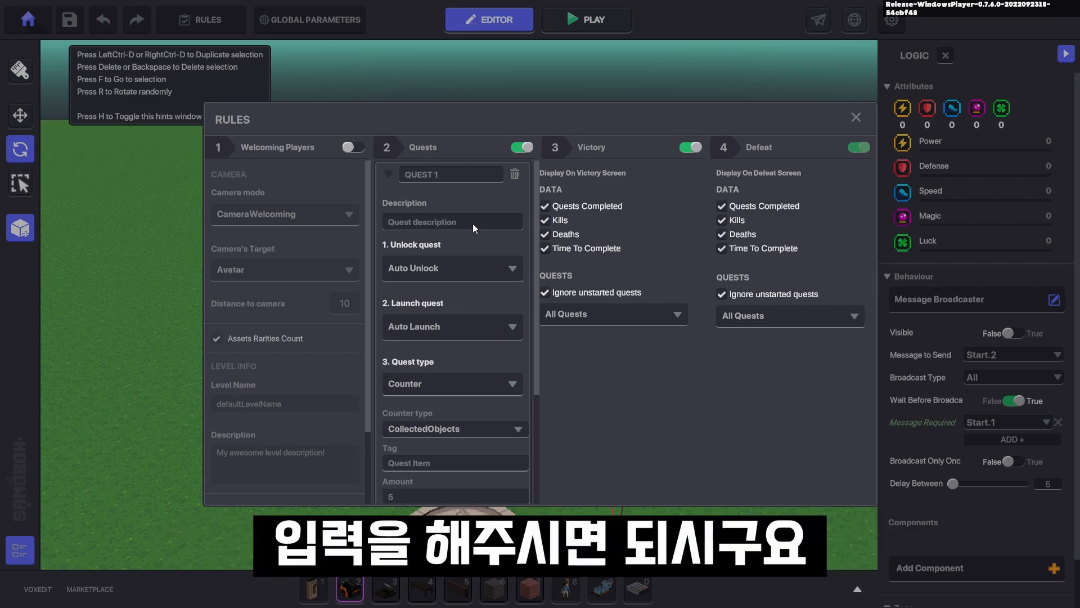
pyautogui.hotkey('ctrl', 'a')
pyautogui.press('BackSpace')
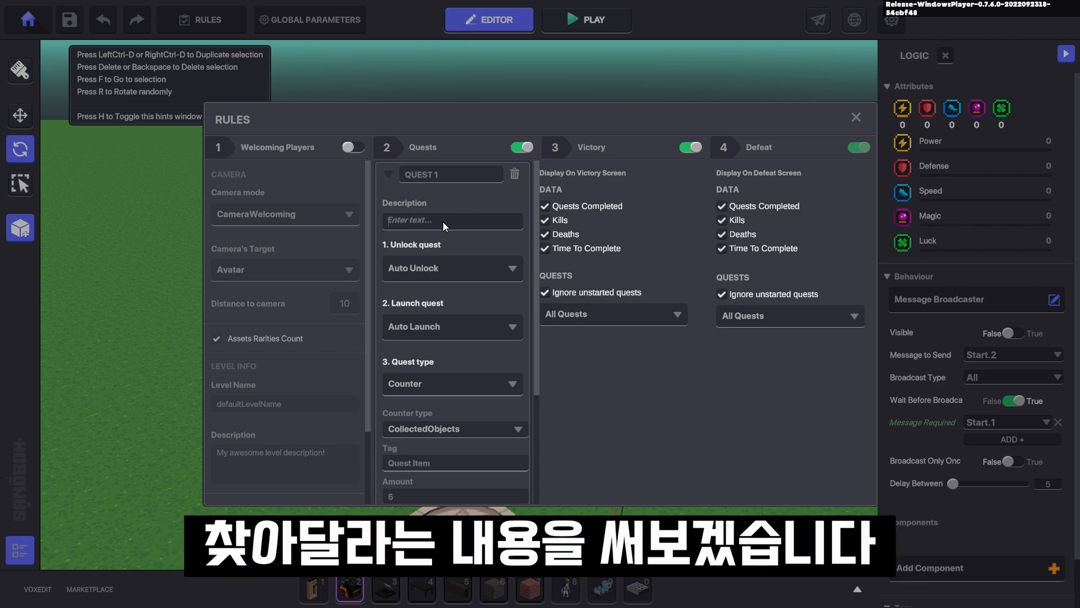
pyautogui.write('Find three collections')
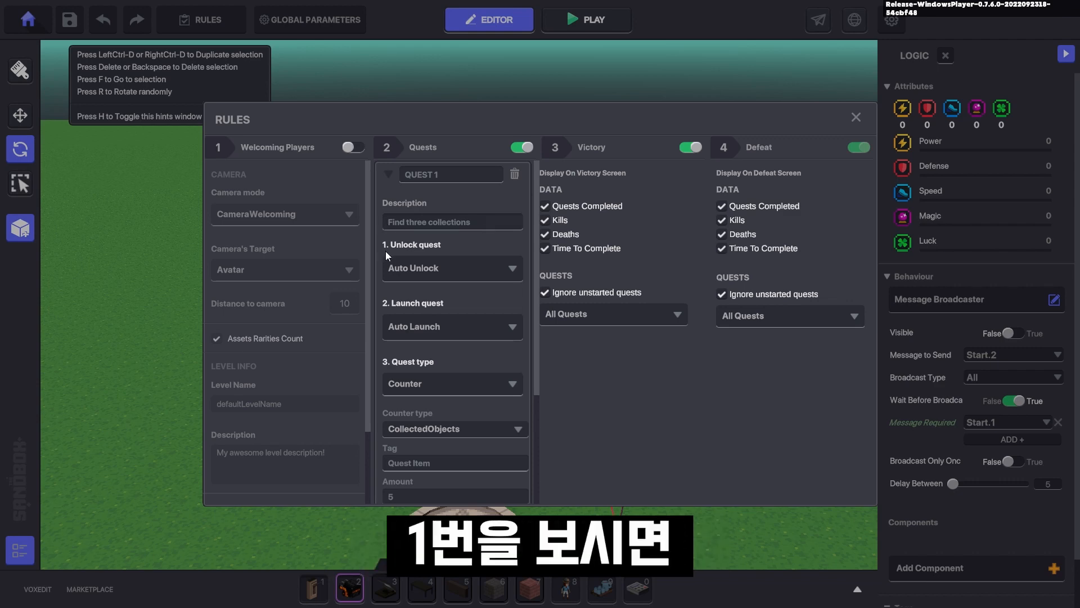
# Keep QUEST 1 on Auto Unlock and make its launch require the Start.2 message.
pyautogui.click(459, 269)
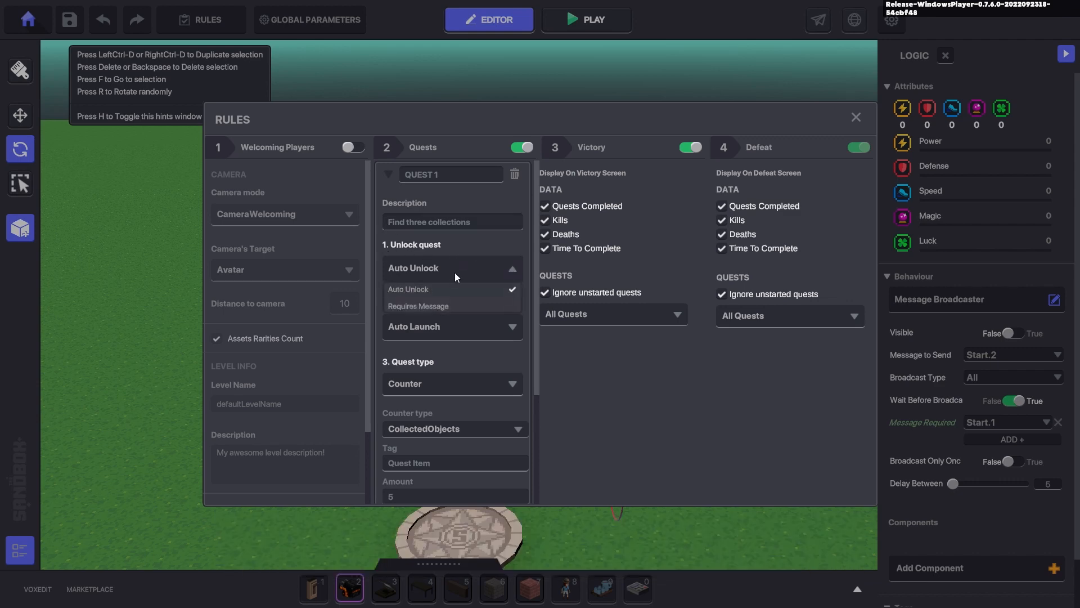
pyautogui.click(414, 292)
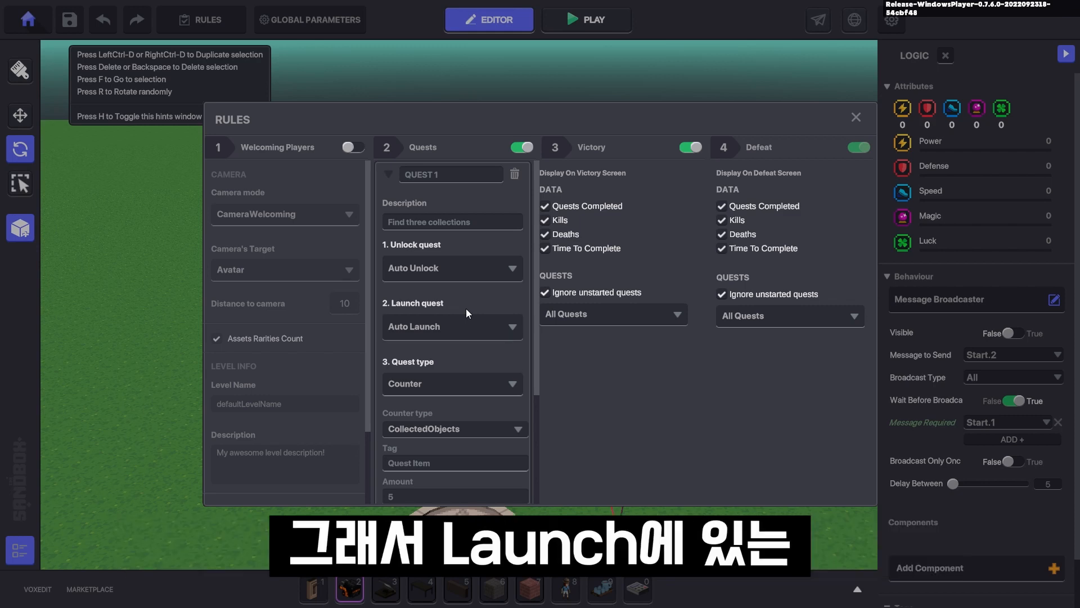
pyautogui.click(451, 328)
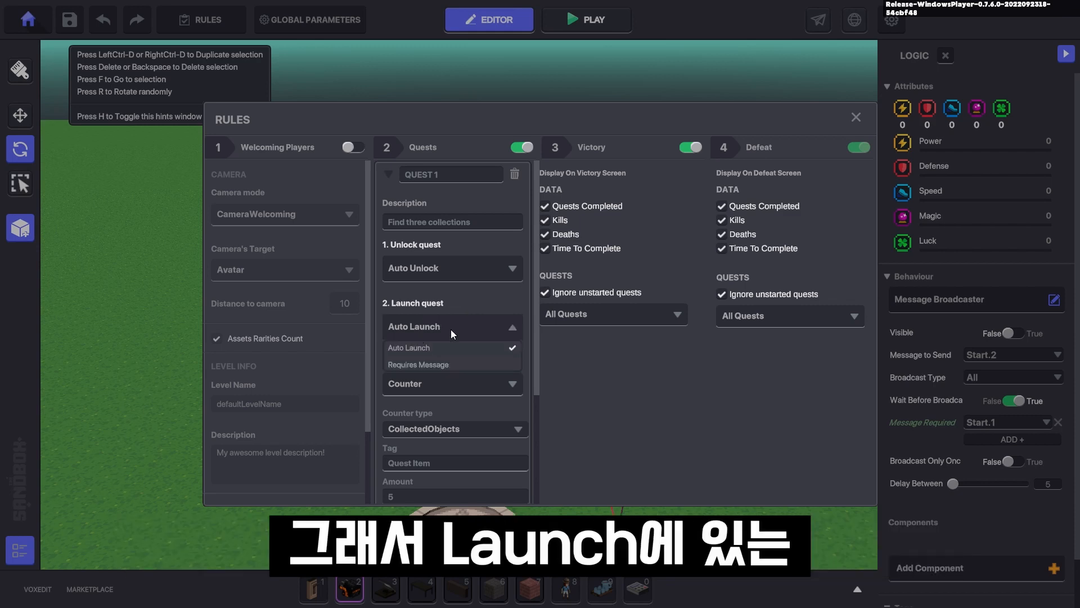
pyautogui.click(436, 365)
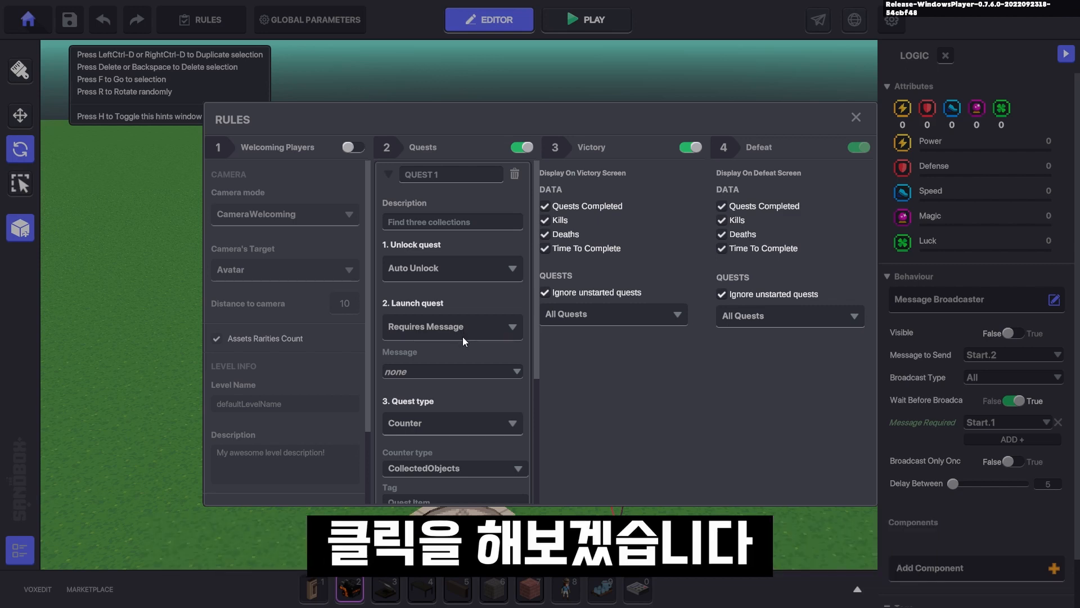
pyautogui.click(410, 372)
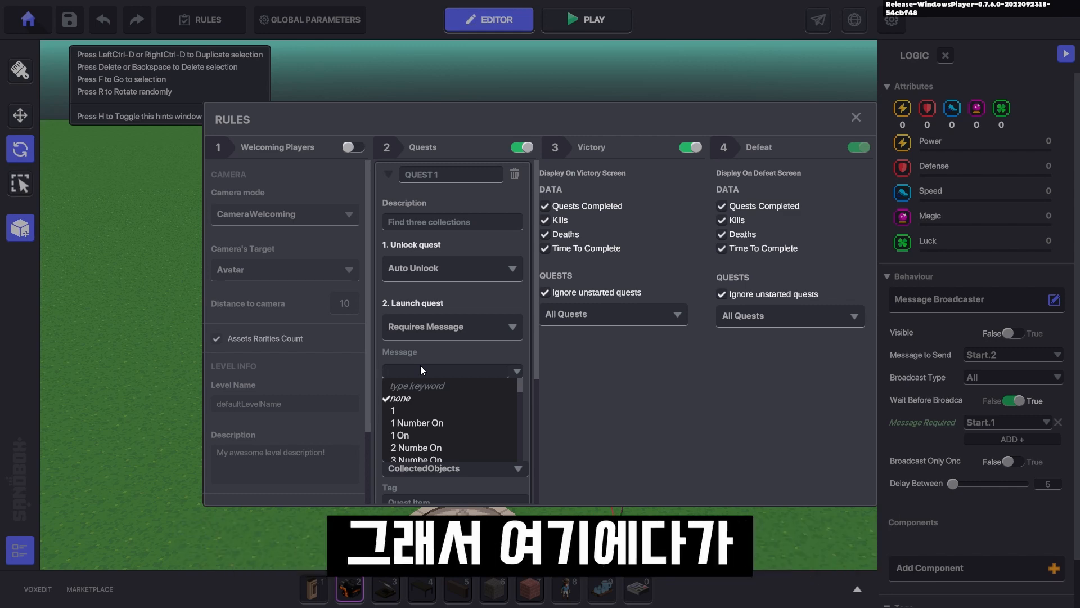
pyautogui.write('Start.2')
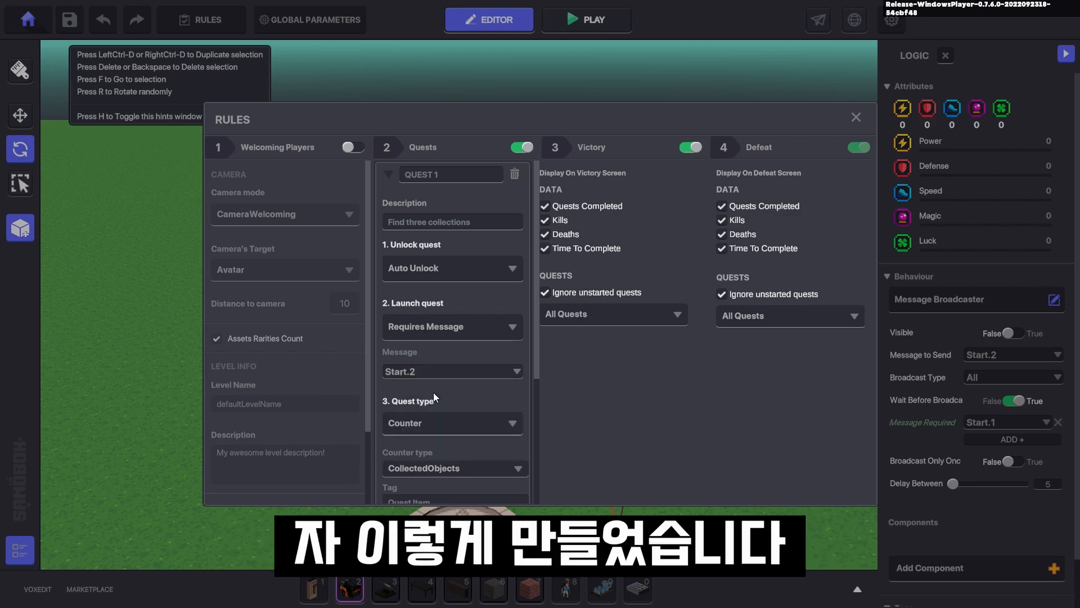
# Make QUEST 1 a CollectedObjects counter quest with the tag Money and an amount of 3.
pyautogui.scroll(-1, 454, 398)
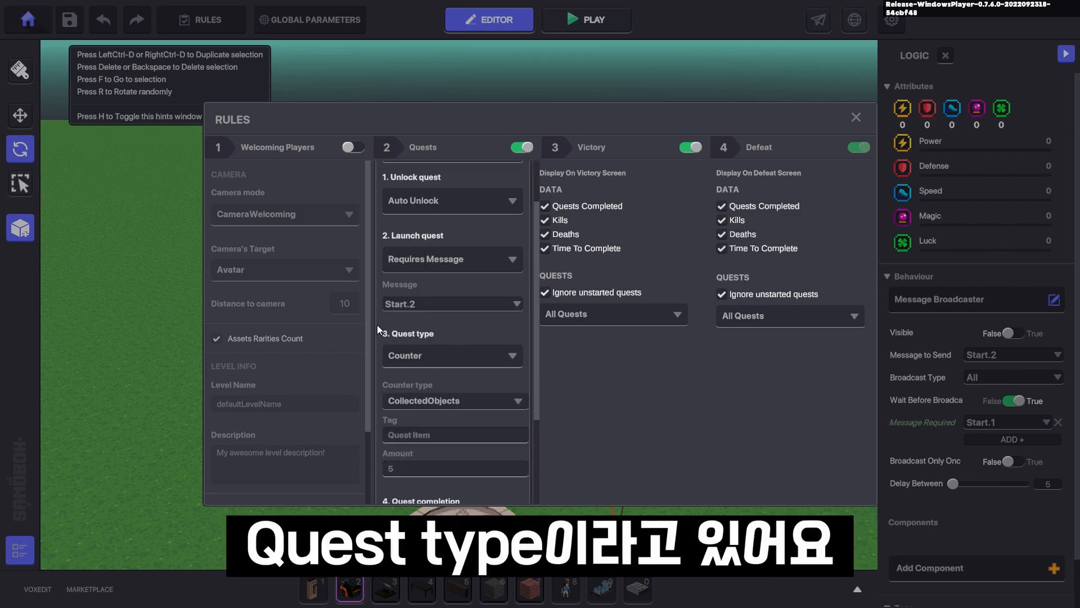
pyautogui.click(402, 356)
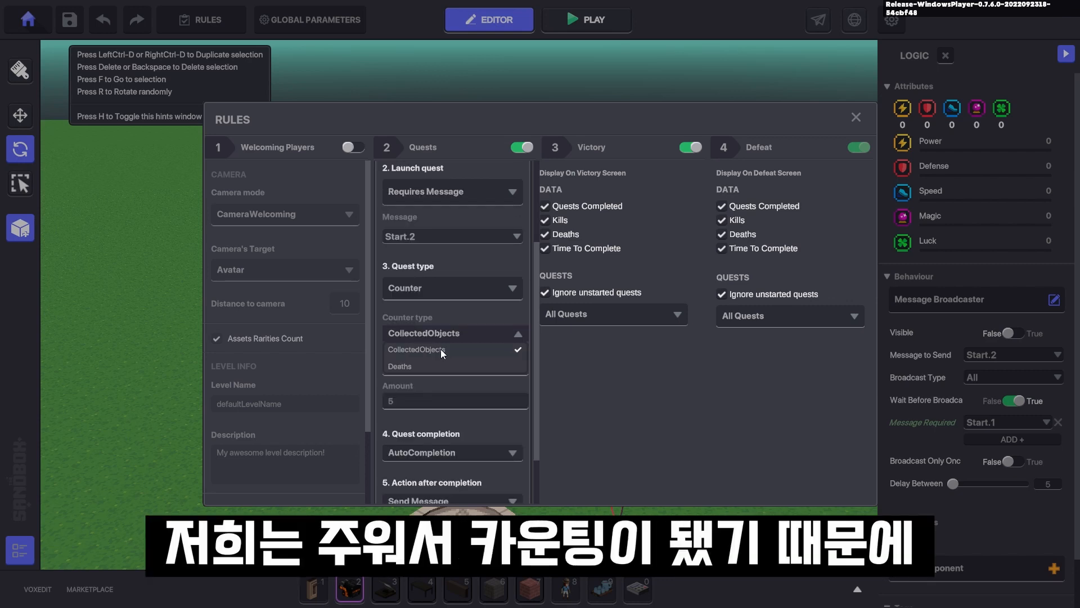
pyautogui.click(440, 349)
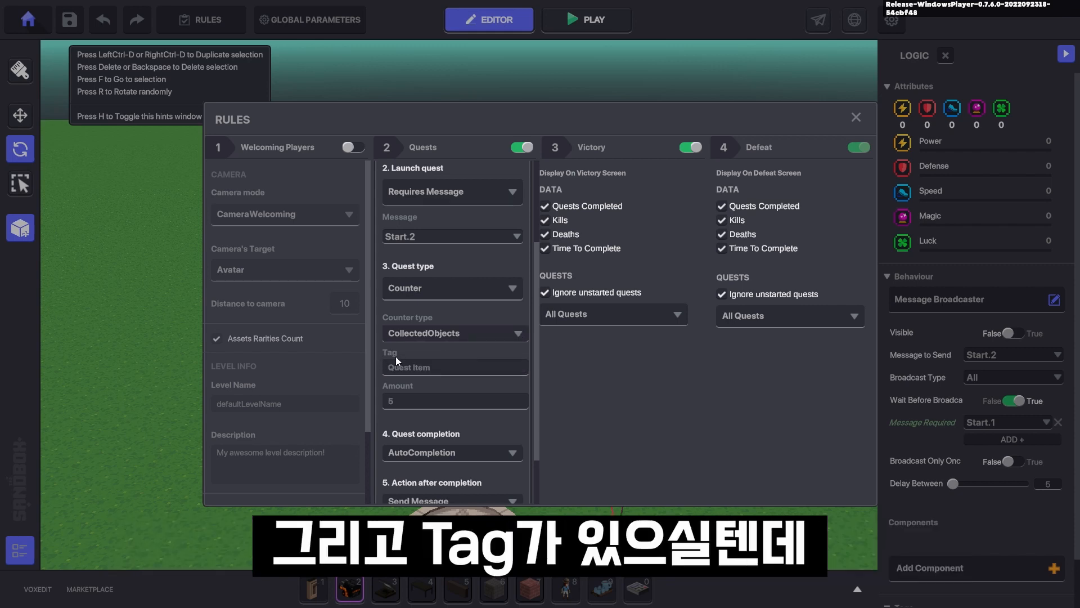
pyautogui.scroll(-3, 411, 358)
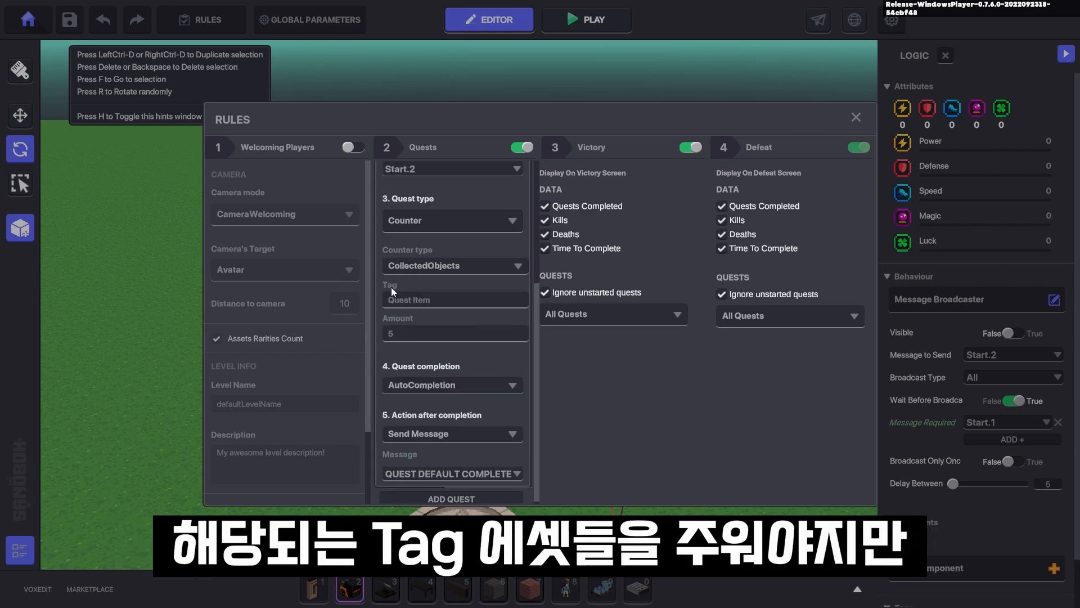
pyautogui.click(426, 302)
pyautogui.write('M')
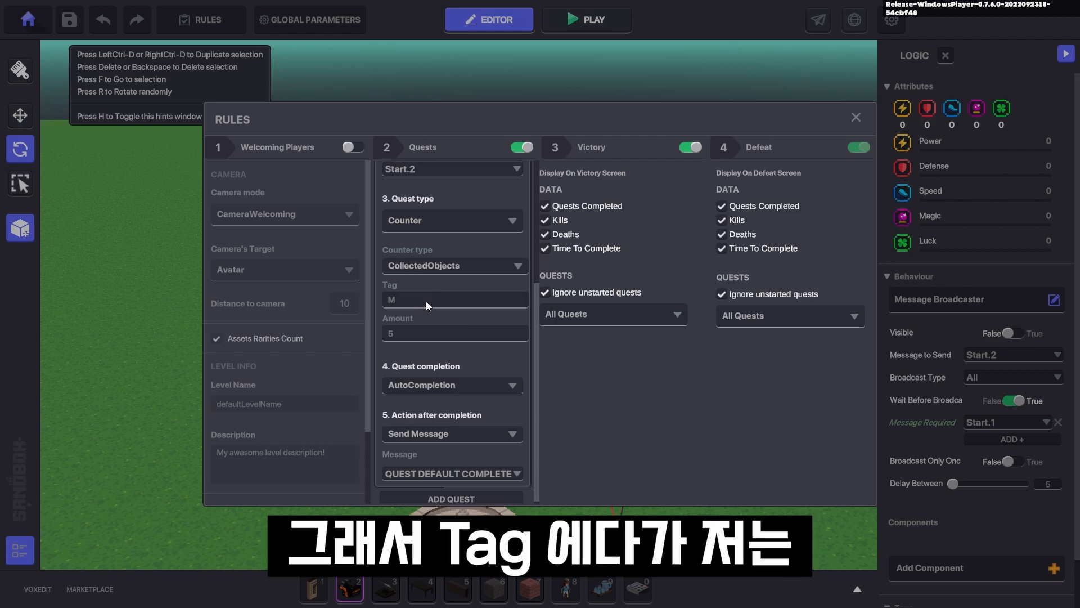
pyautogui.write('oney')
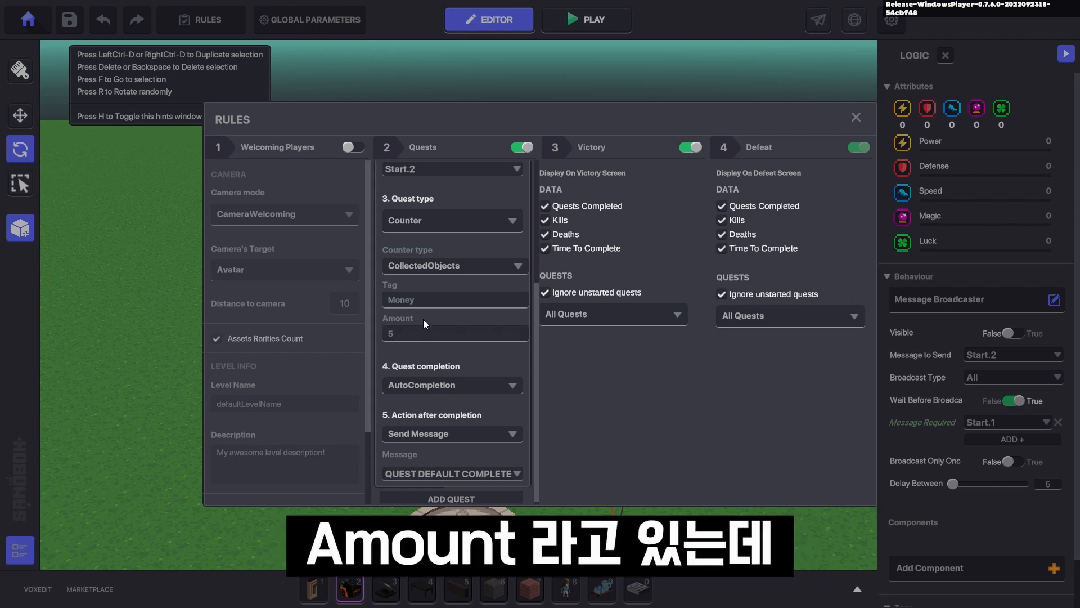
pyautogui.click(410, 332)
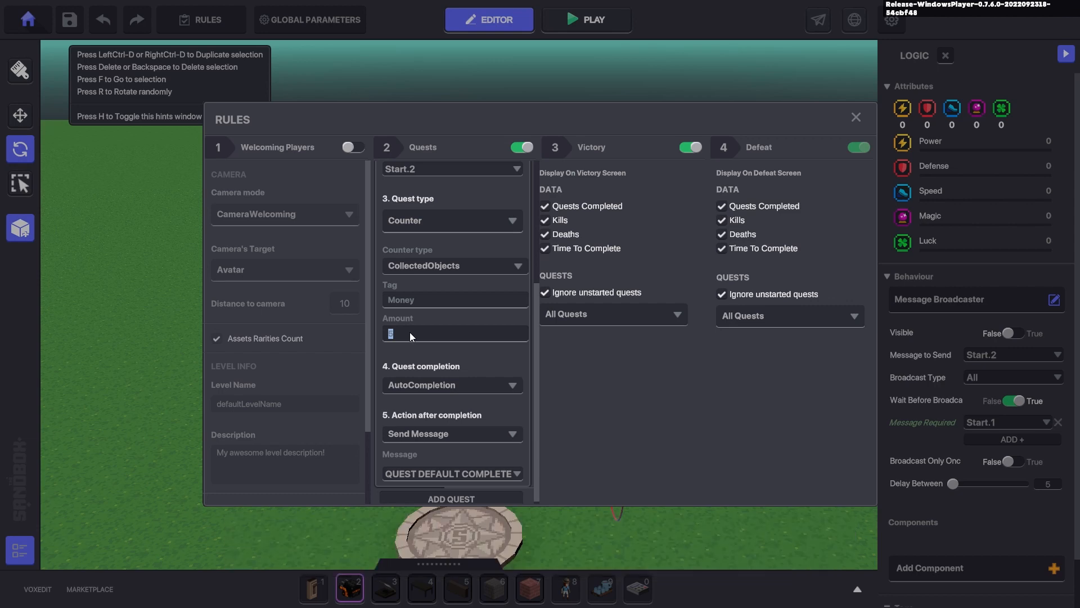
pyautogui.write('3')
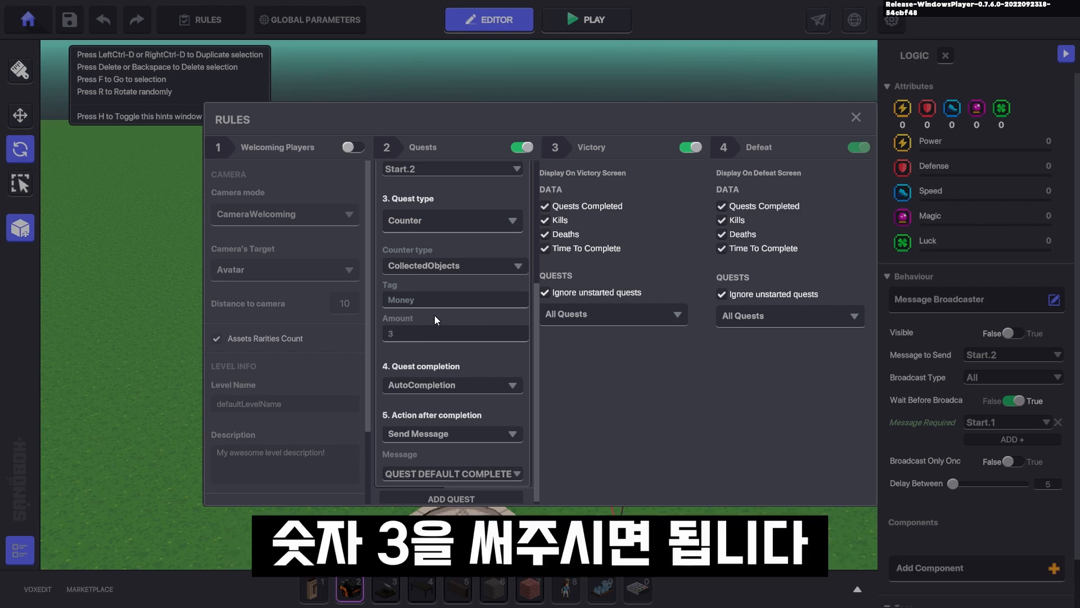
# Keep QUEST 1's completion on AutoCompletion and close the game rules.
pyautogui.scroll(-1, 376, 363)
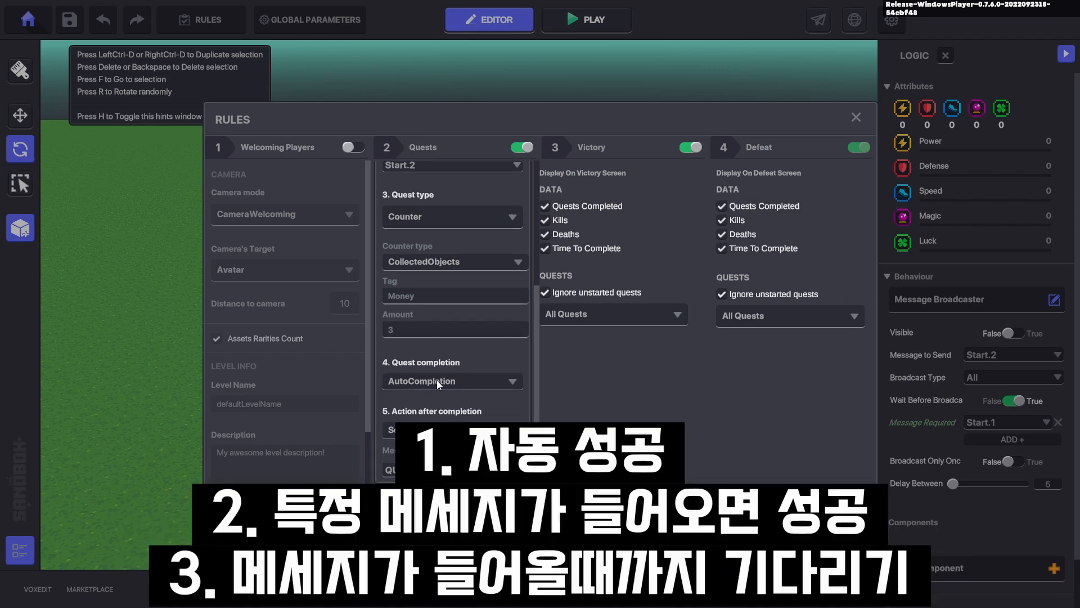
pyautogui.click(436, 380)
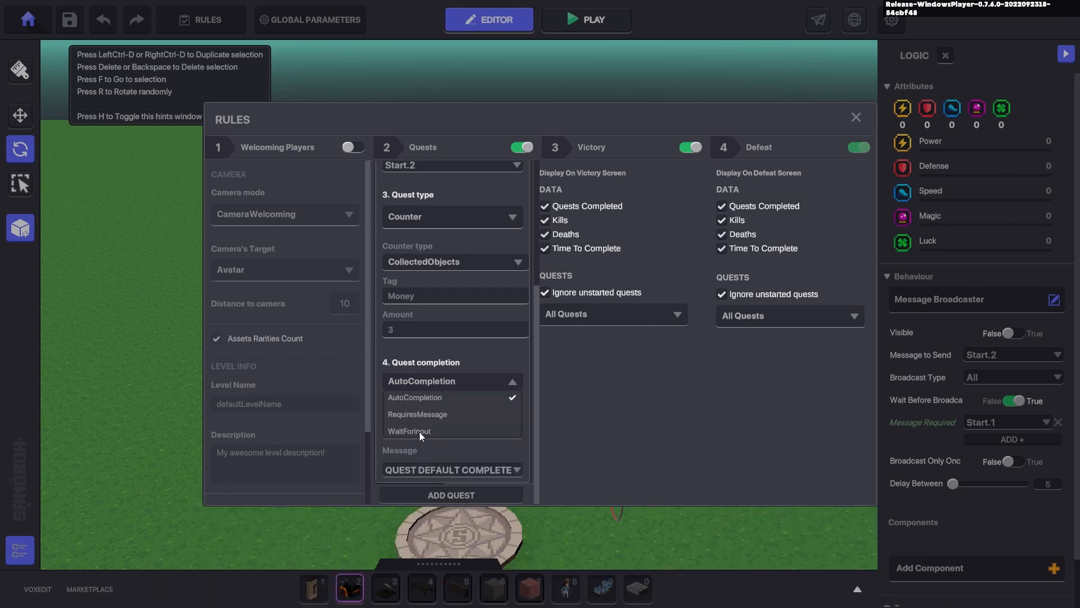
pyautogui.click(418, 398)
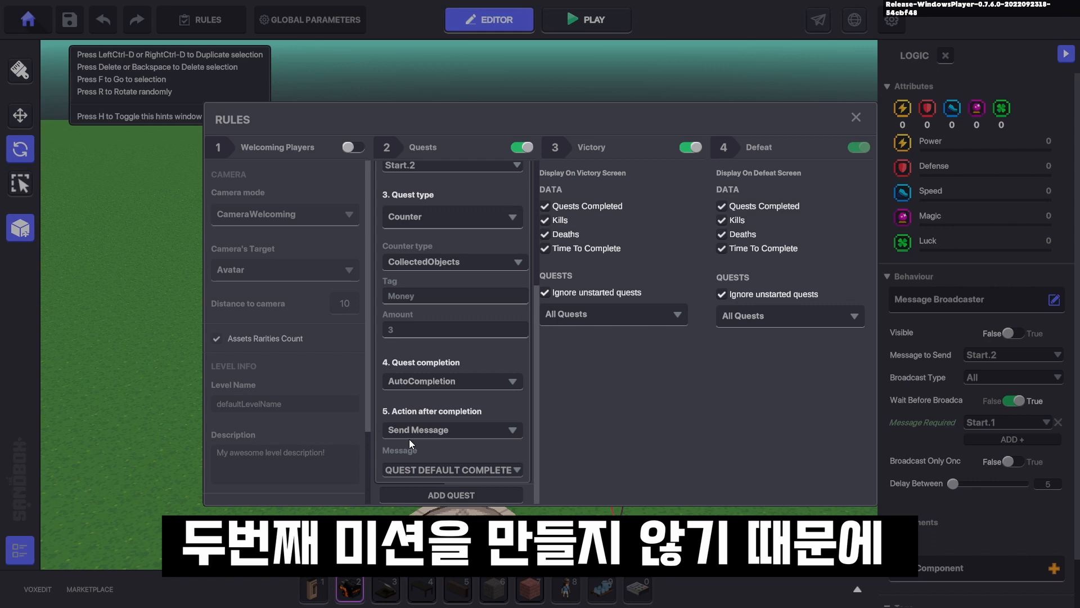
pyautogui.scroll(4, 404, 439)
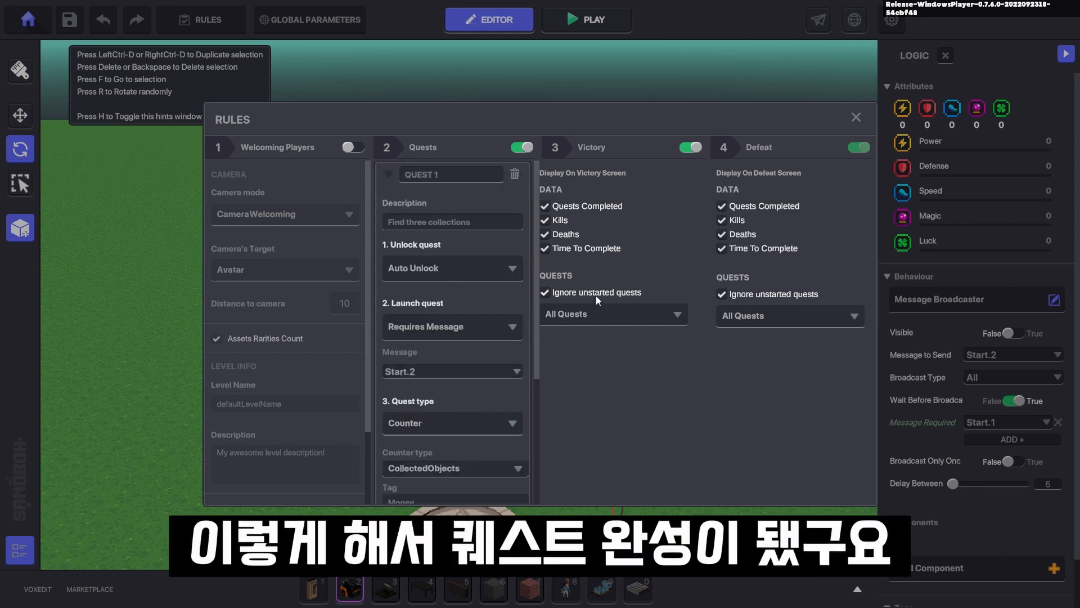
pyautogui.click(856, 116)
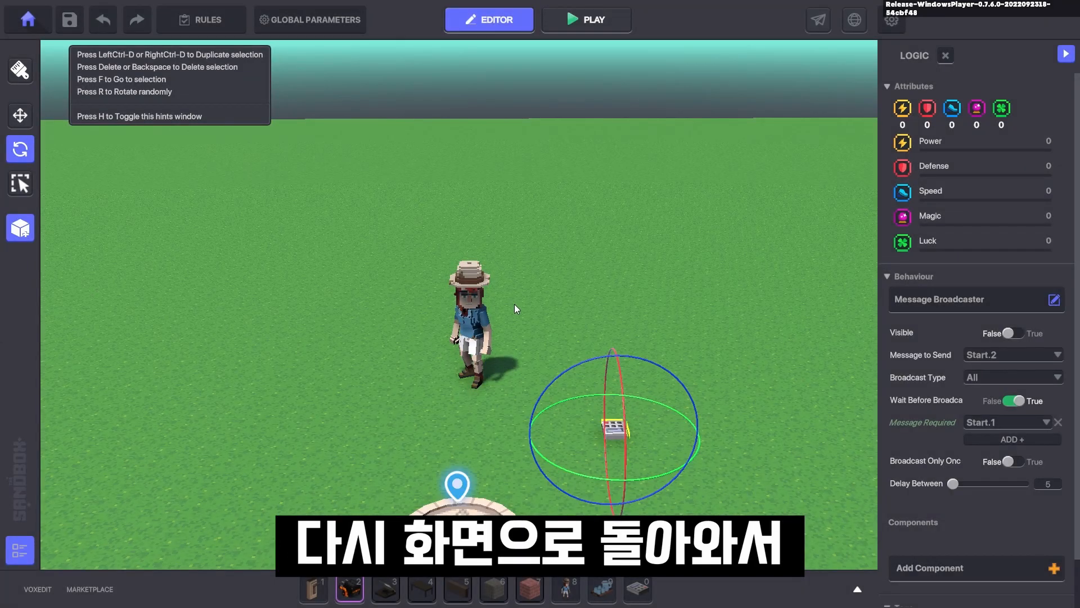
# Play-test the quest launch by walking to Archeologist Mary and talking to her, and return to editing.
pyautogui.scroll(-2, 515, 305)
pyautogui.press('w')
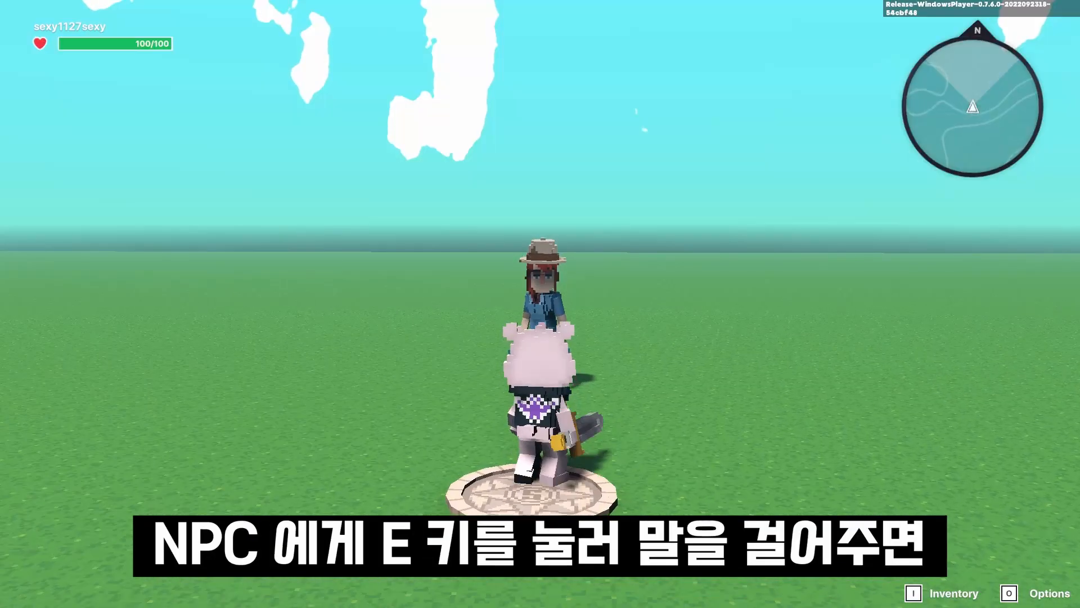
pyautogui.press('w')
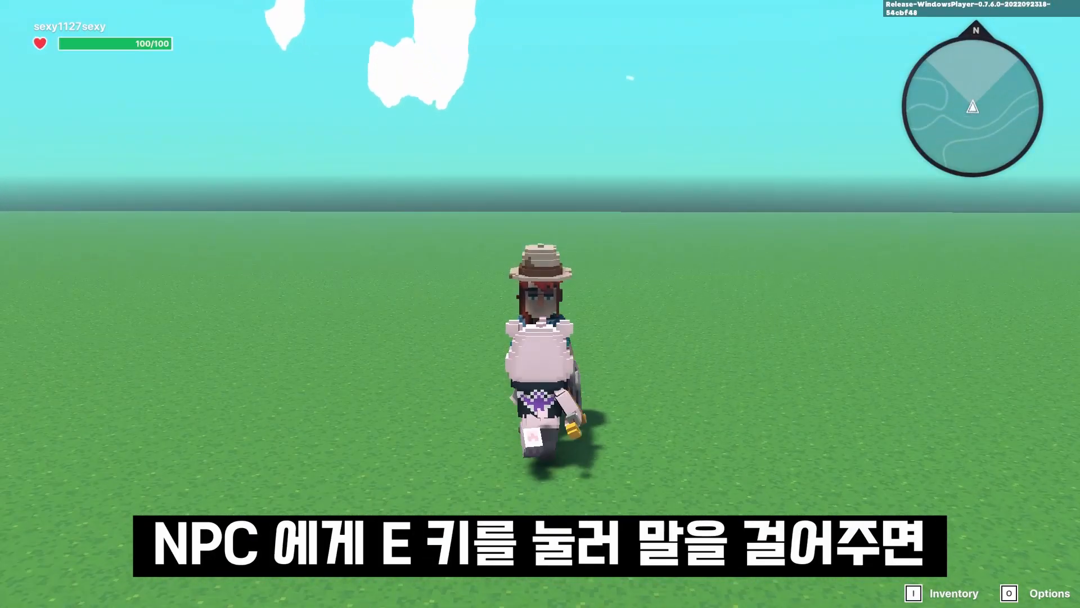
pyautogui.press('e')
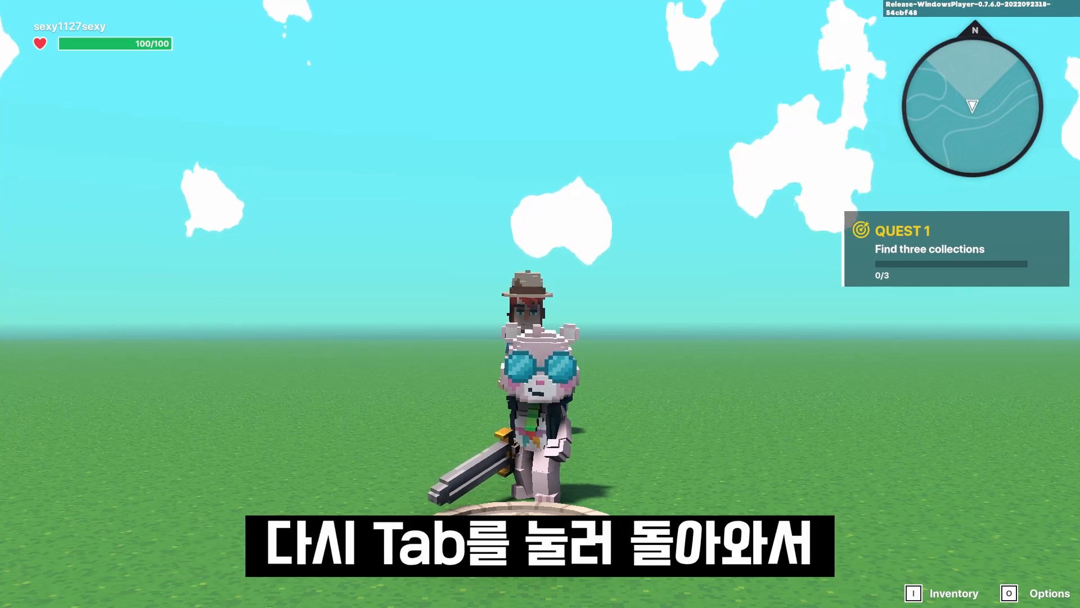
pyautogui.press('Tab')
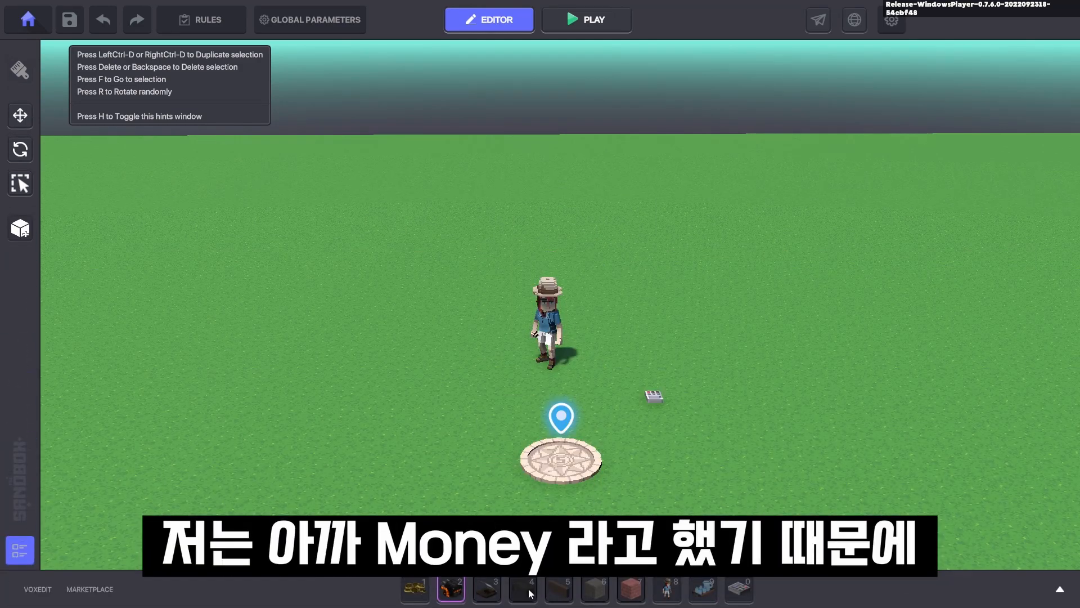
# Place three Ancient Treasure A coin piles in a row beside the spawn point.
pyautogui.moveTo(523, 476); pyautogui.dragTo(504, 402, button='right')
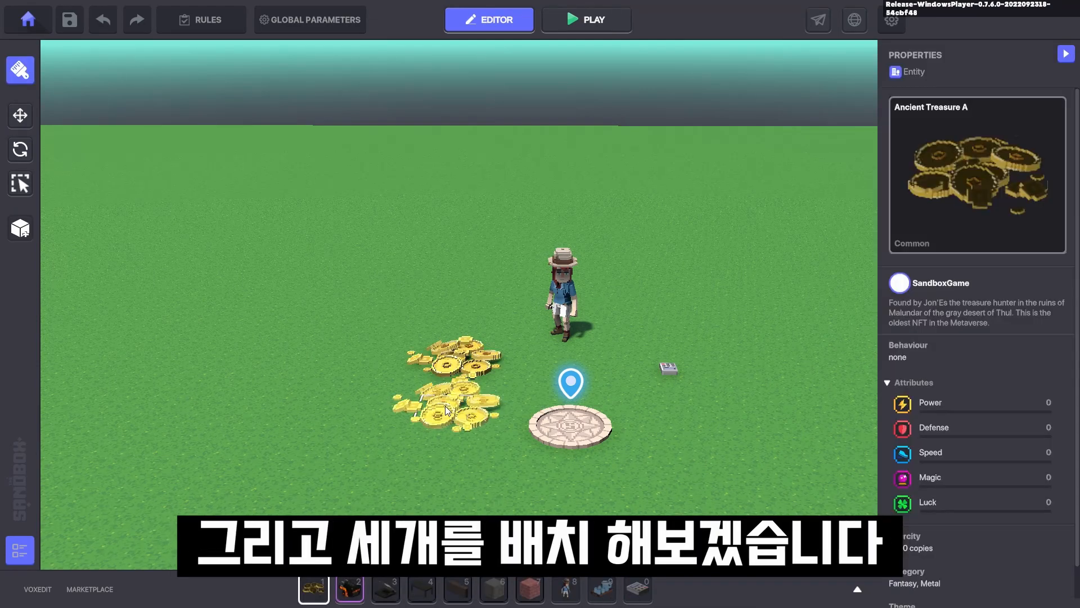
pyautogui.click(443, 407)
pyautogui.click(435, 468)
pyautogui.press('Escape')
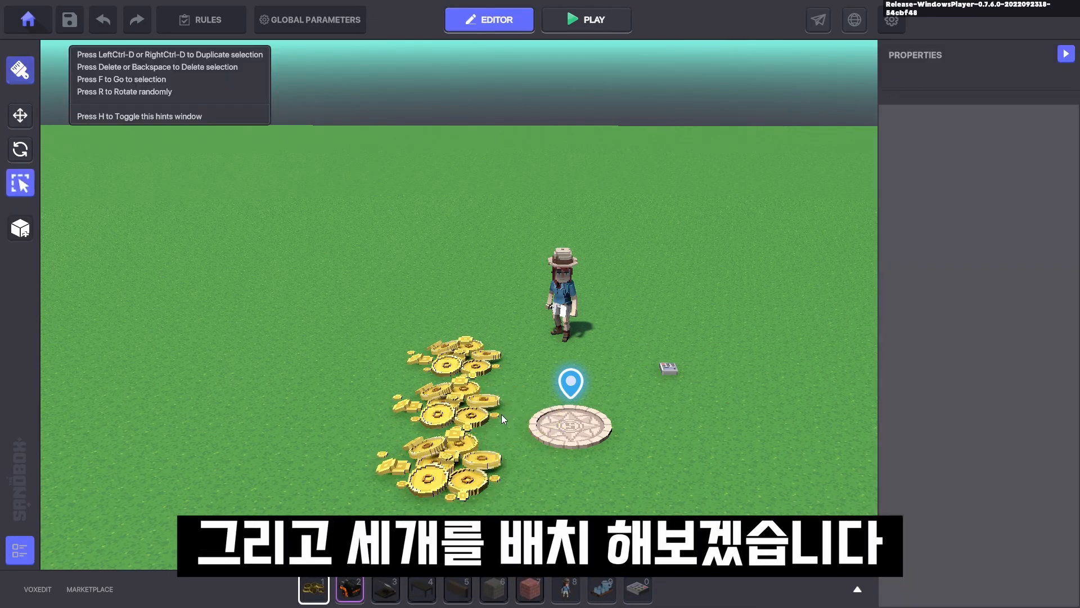
# Add the Collectible component to the coin pile nearest Archeologist Mary.
pyautogui.click(465, 357)
pyautogui.scroll(-3, 903, 352)
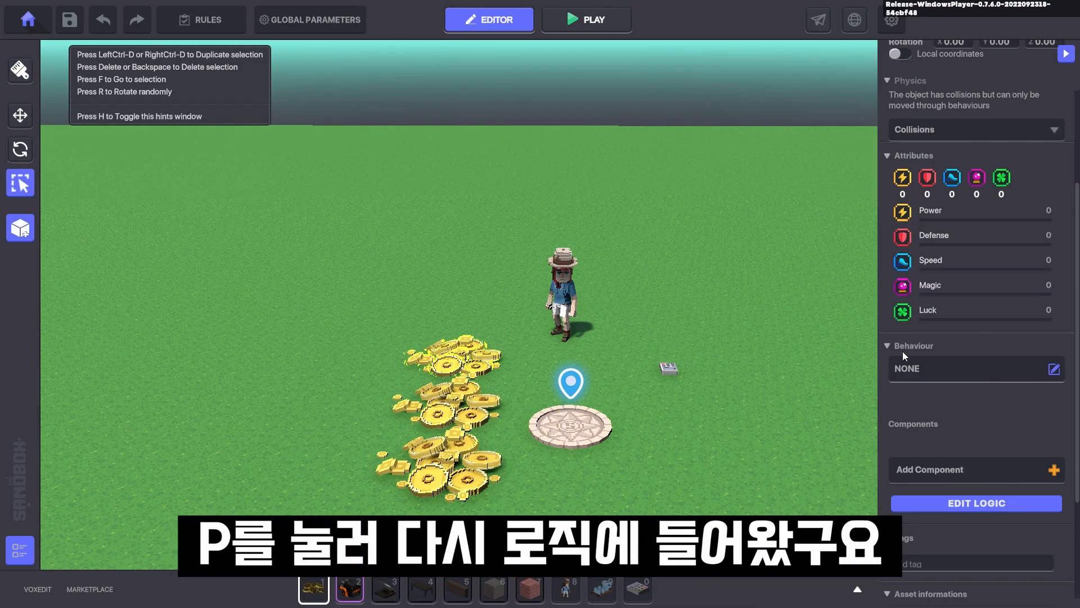
pyautogui.press('p')
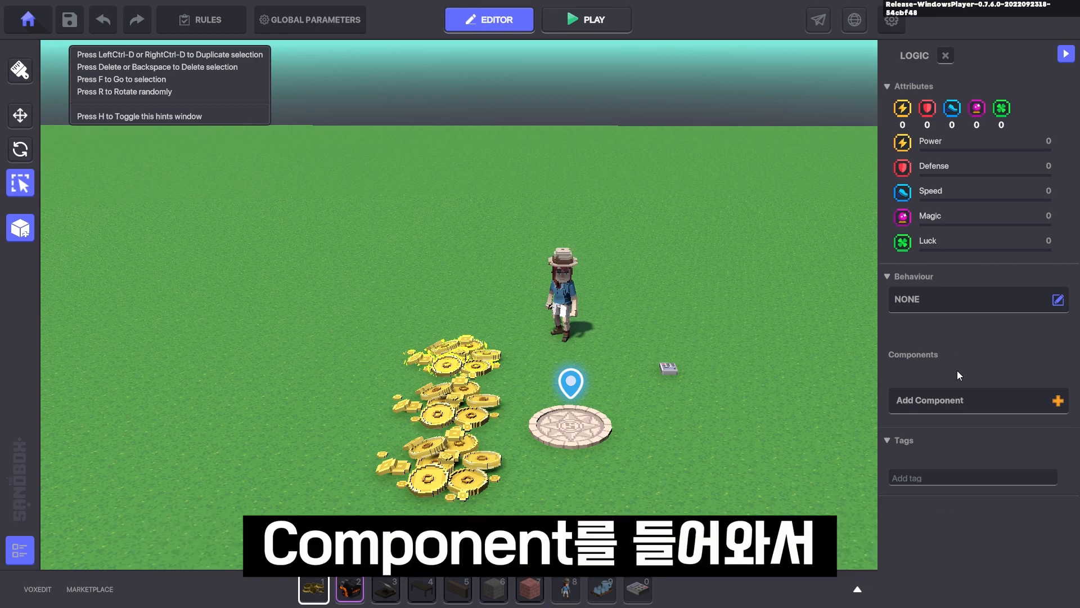
pyautogui.click(971, 406)
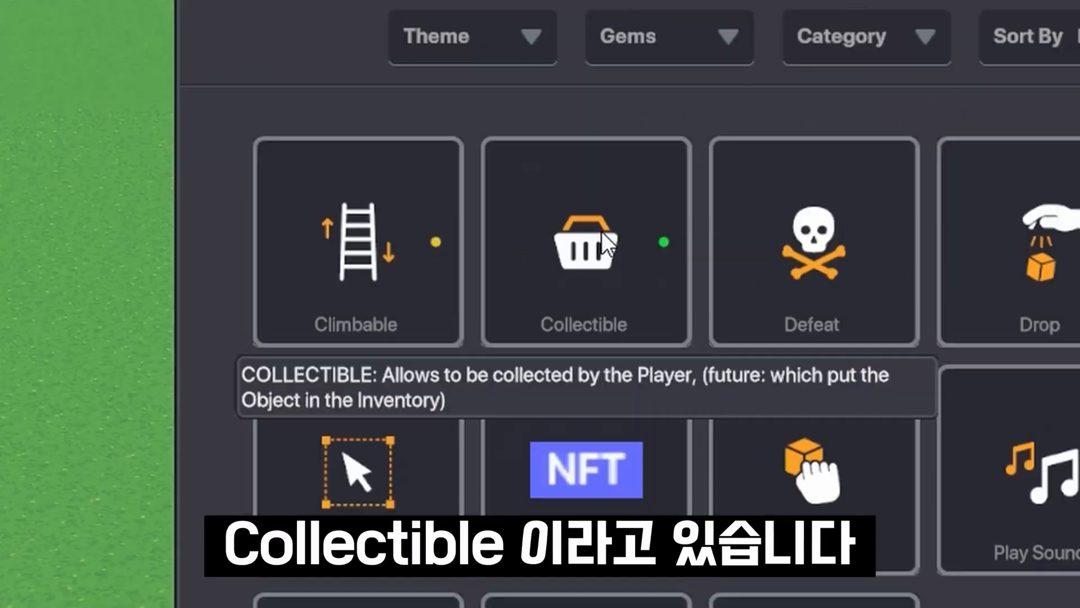
pyautogui.click(583, 240)
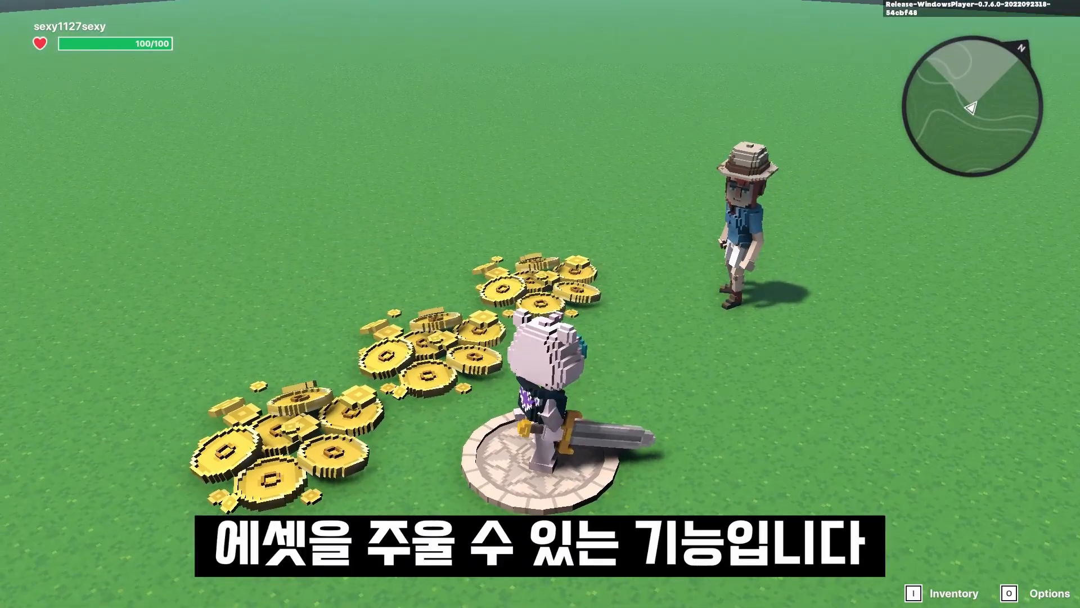
# Play-test QUEST 1 by talking to Archeologist Mary and collecting a coin pile, and check the quest counter.
pyautogui.press('w')
pyautogui.press('w')
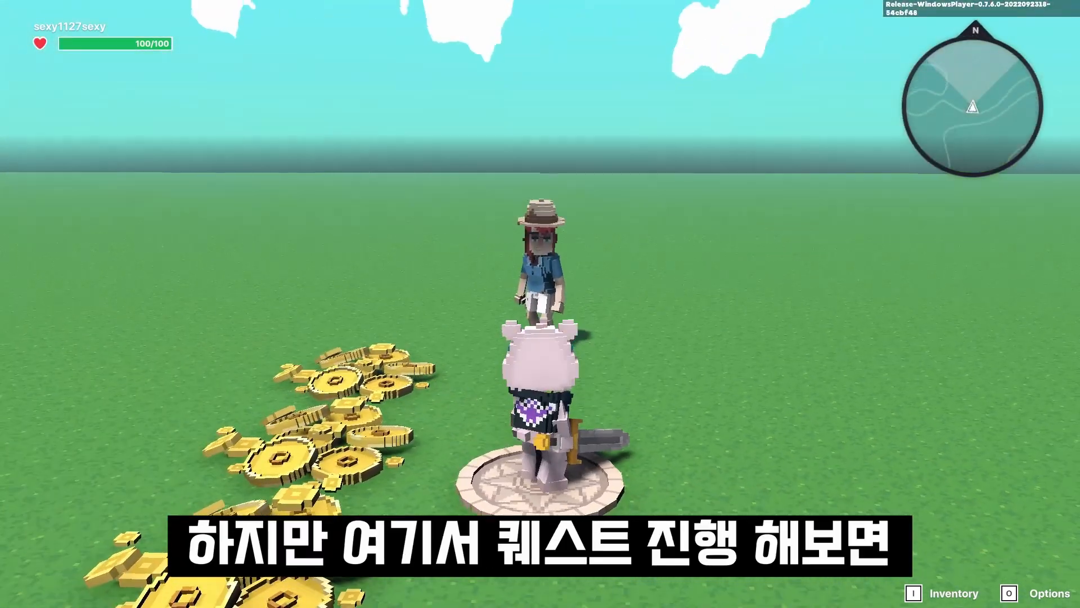
pyautogui.press('w')
pyautogui.press('s')
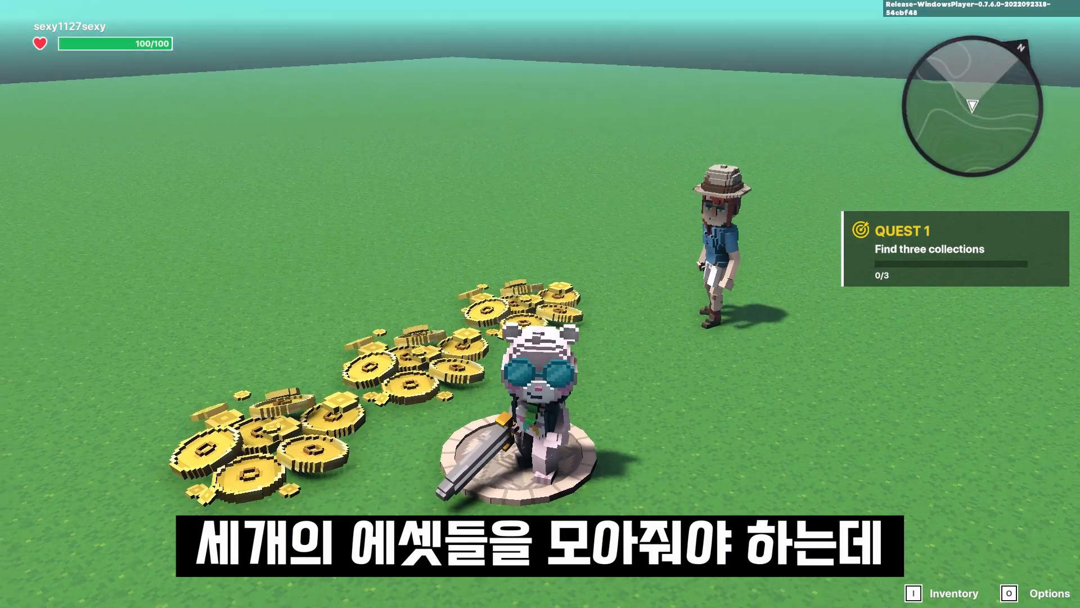
pyautogui.press('w')
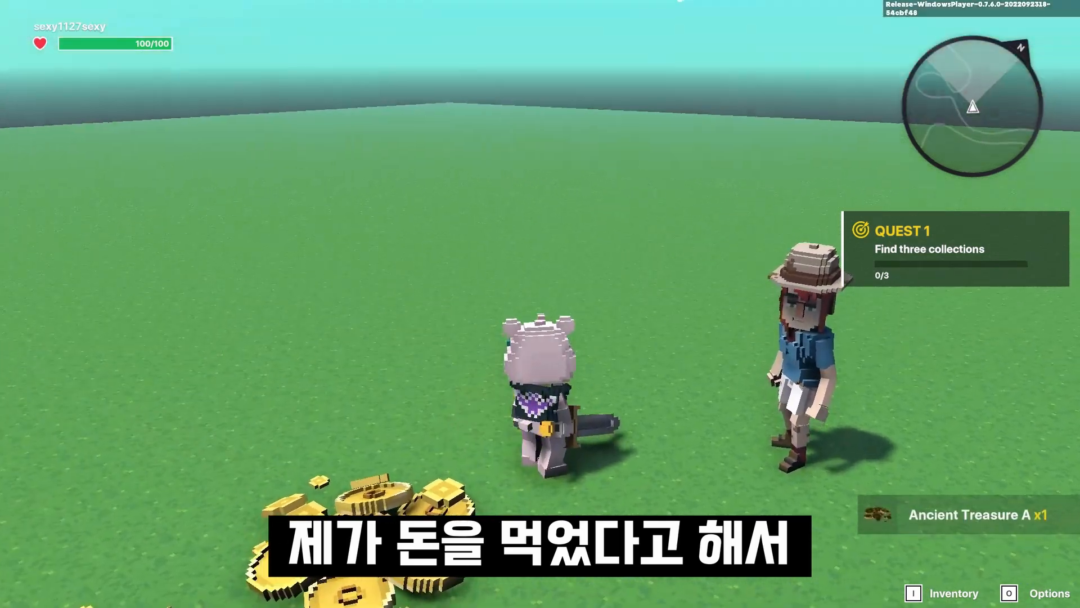
pyautogui.press('s')
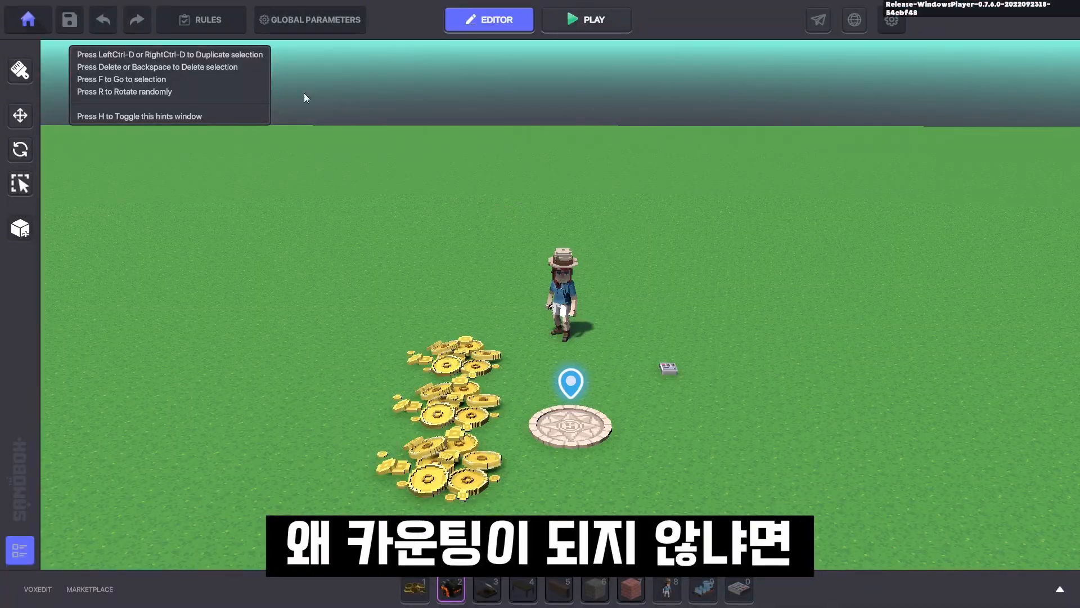
# Reopen the game rules and review QUEST 1's counter type, tag and amount settings.
pyautogui.click(208, 20)
pyautogui.click(458, 173)
pyautogui.scroll(5, 401, 340)
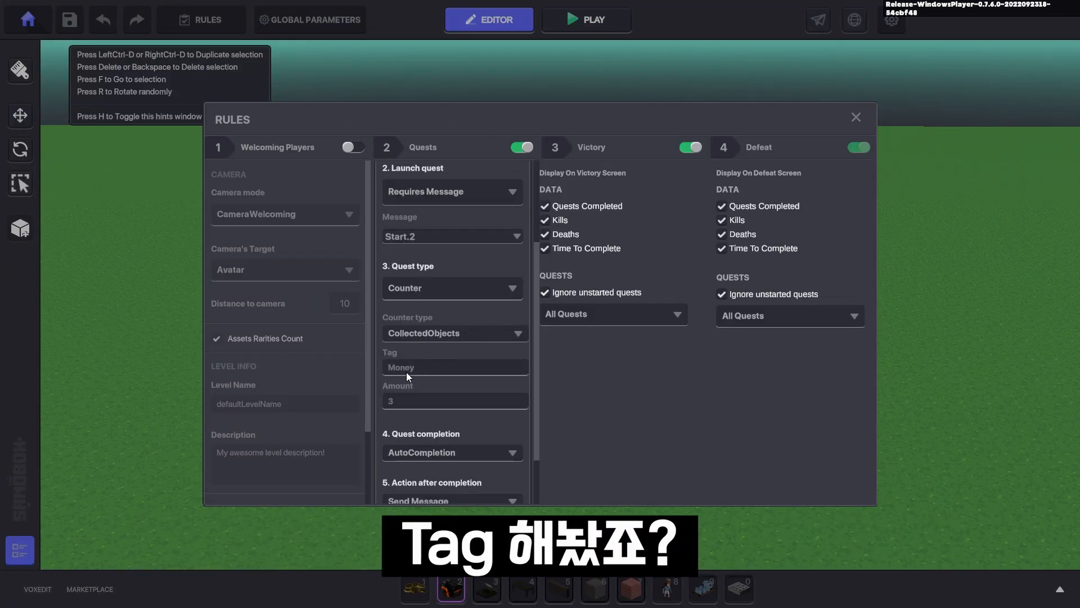
pyautogui.scroll(-2, 427, 308)
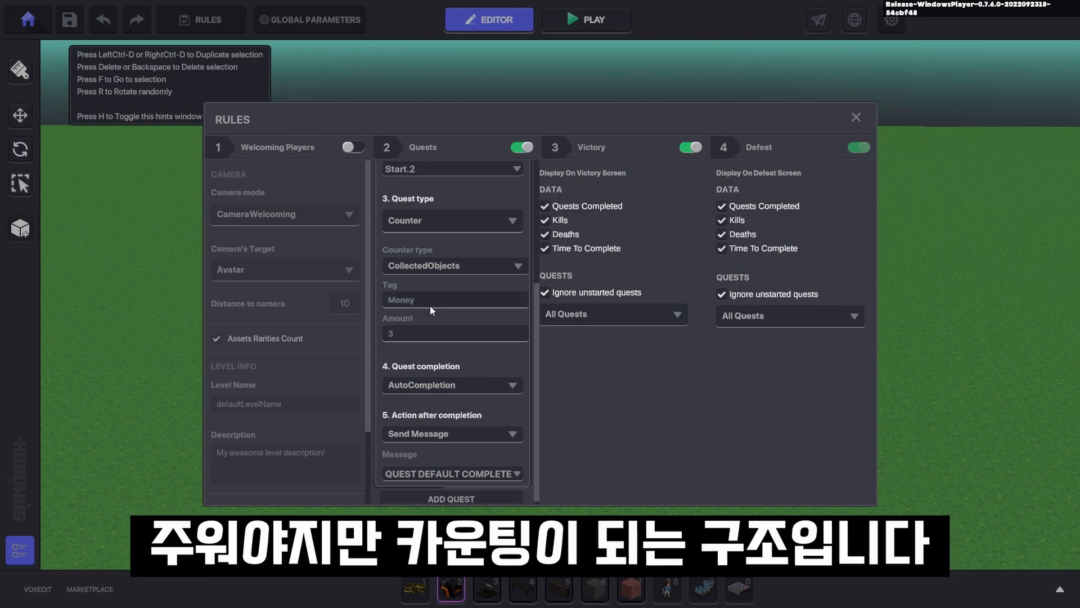
# Close the game rules and add the tag Money to the Collectible coin pile nearest Archeologist Mary.
pyautogui.press('Escape')
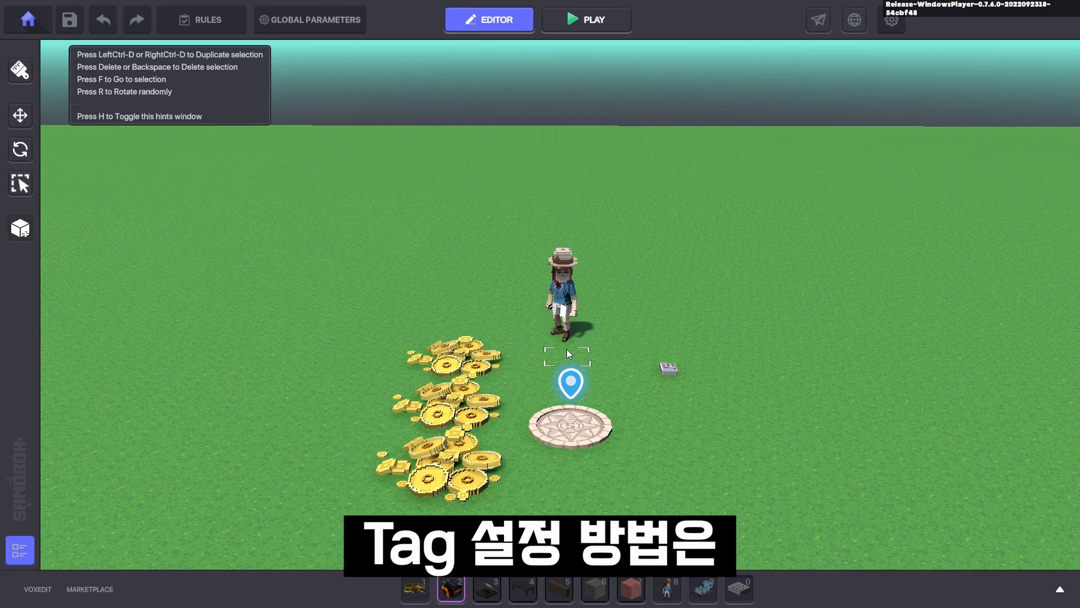
pyautogui.click(467, 359)
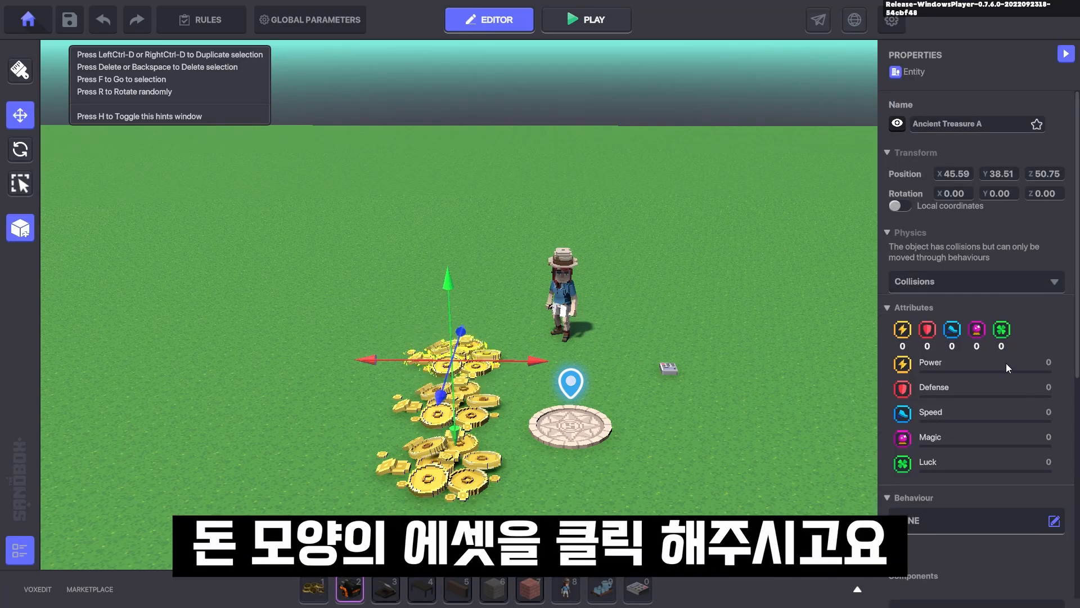
pyautogui.scroll(-3, 1006, 365)
pyautogui.scroll(-3, 1005, 365)
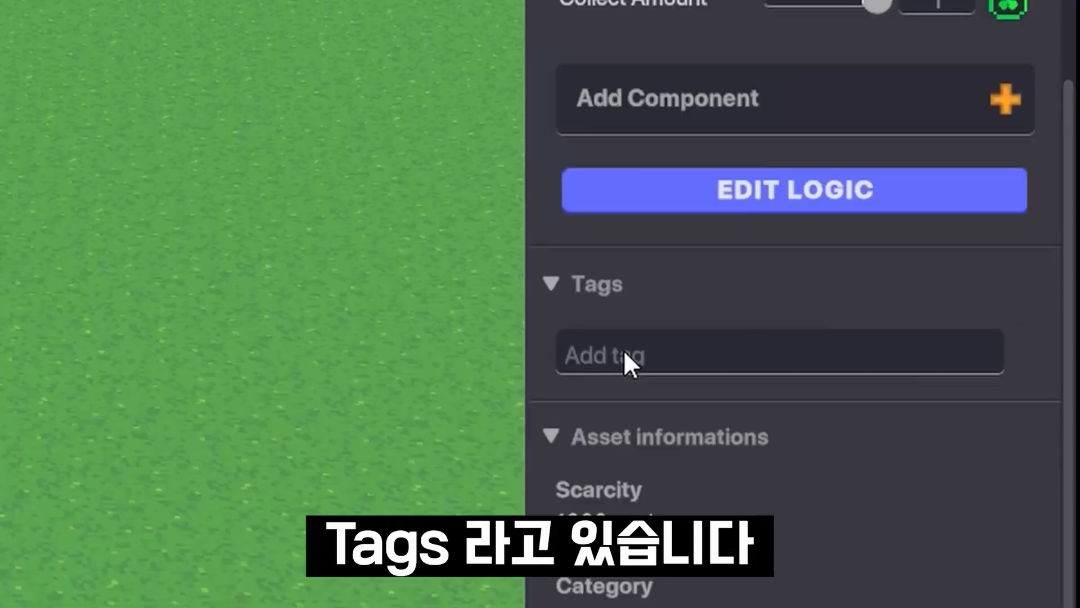
pyautogui.click(912, 409)
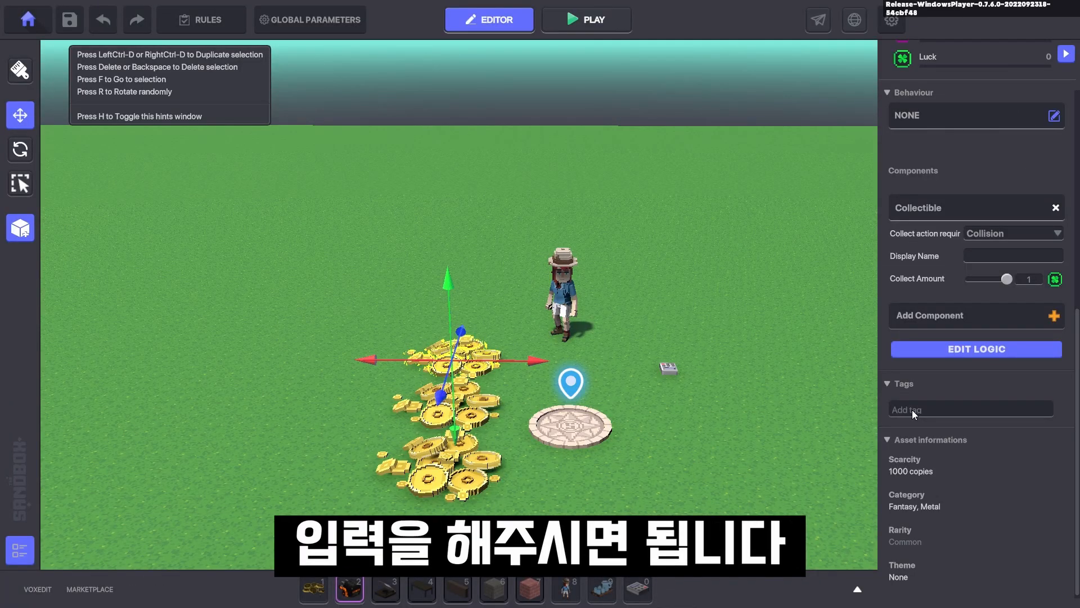
pyautogui.write('coin')
pyautogui.press('Return')
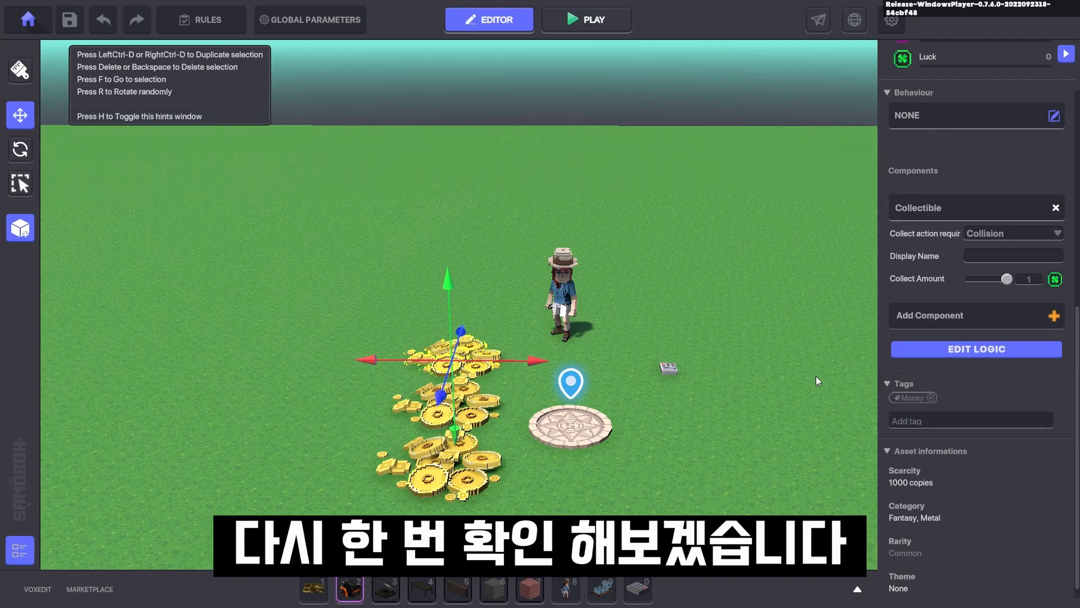
# Play-test QUEST 1 with the tagged coin pile, and review that pile's Name and Tags properties in the editor.
pyautogui.hotkey('ctrl', 'p')
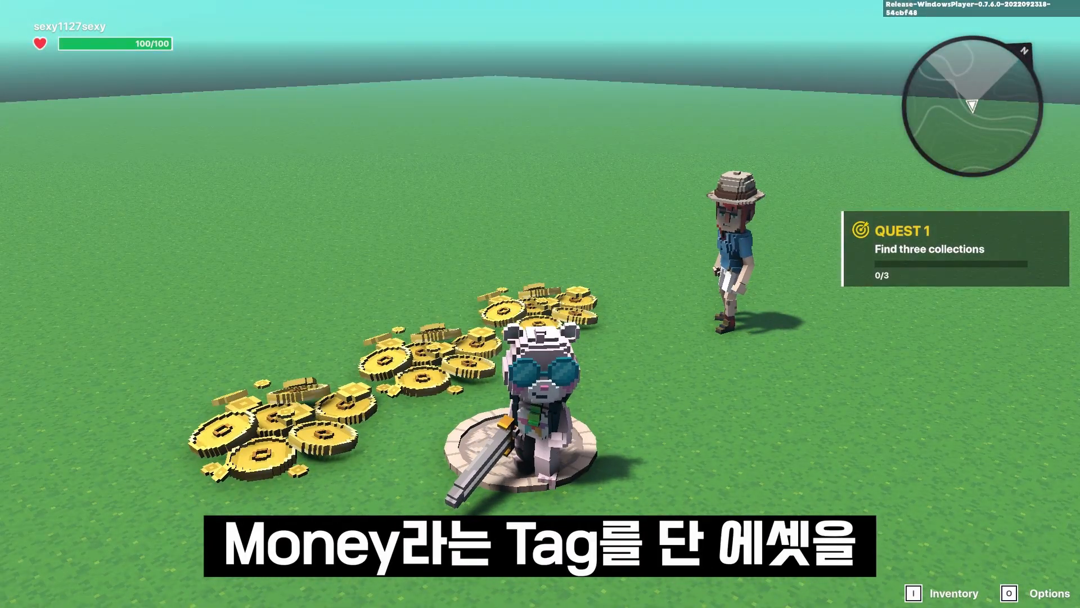
pyautogui.press('w')
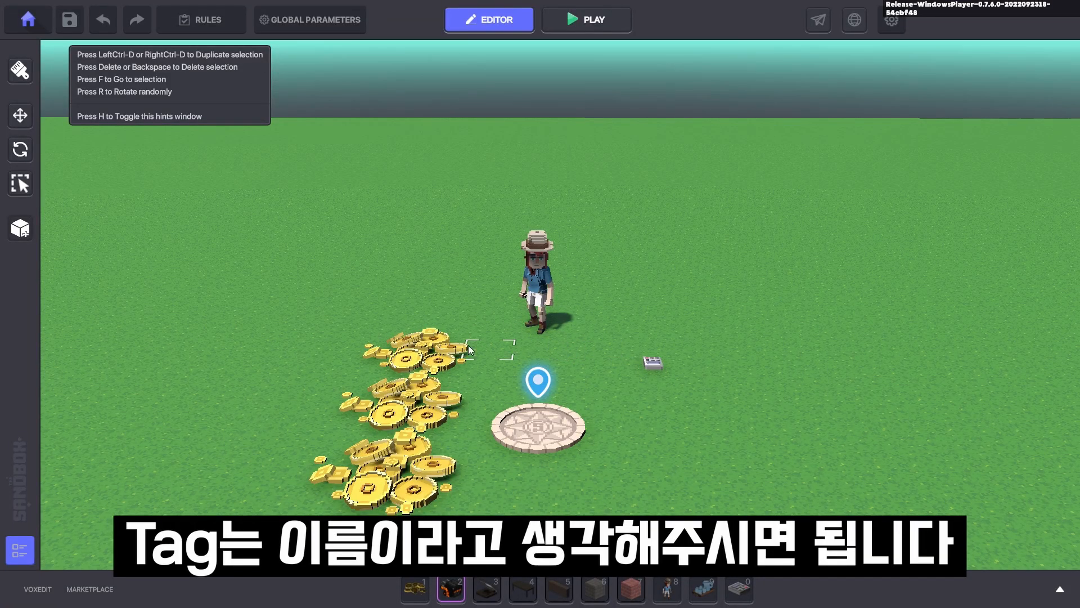
pyautogui.click(444, 351)
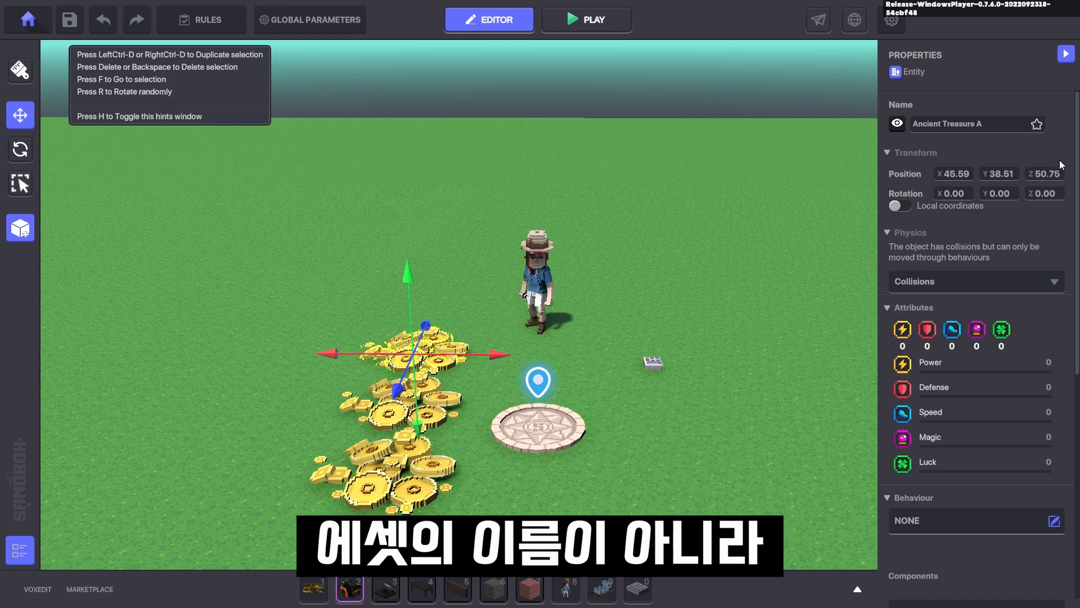
pyautogui.scroll(-5, 964, 549)
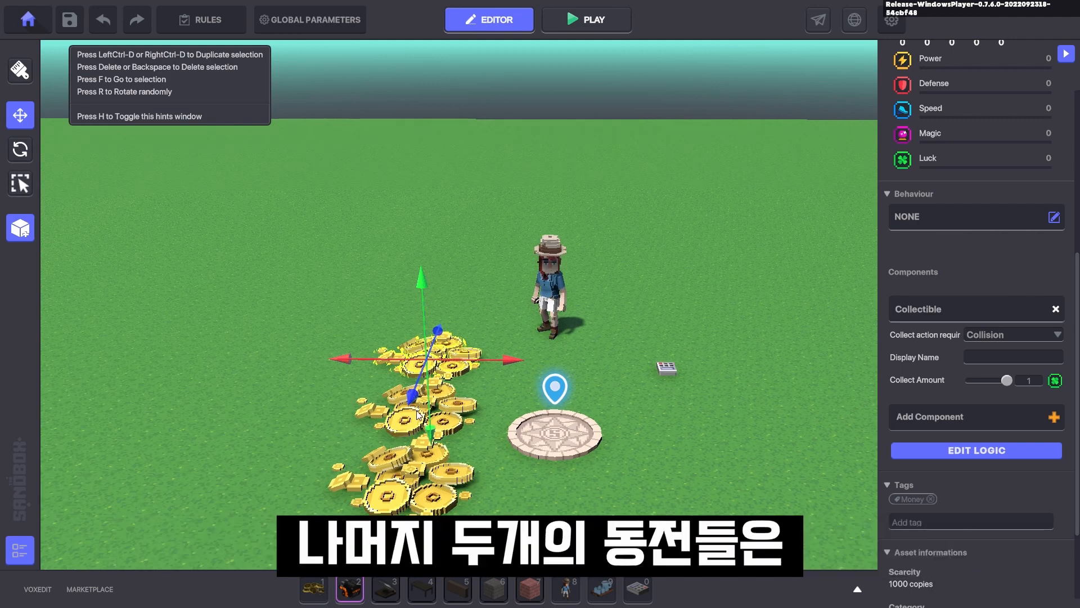
# Delete the two untagged Ancient Treasure A coin piles together.
pyautogui.click(418, 416)
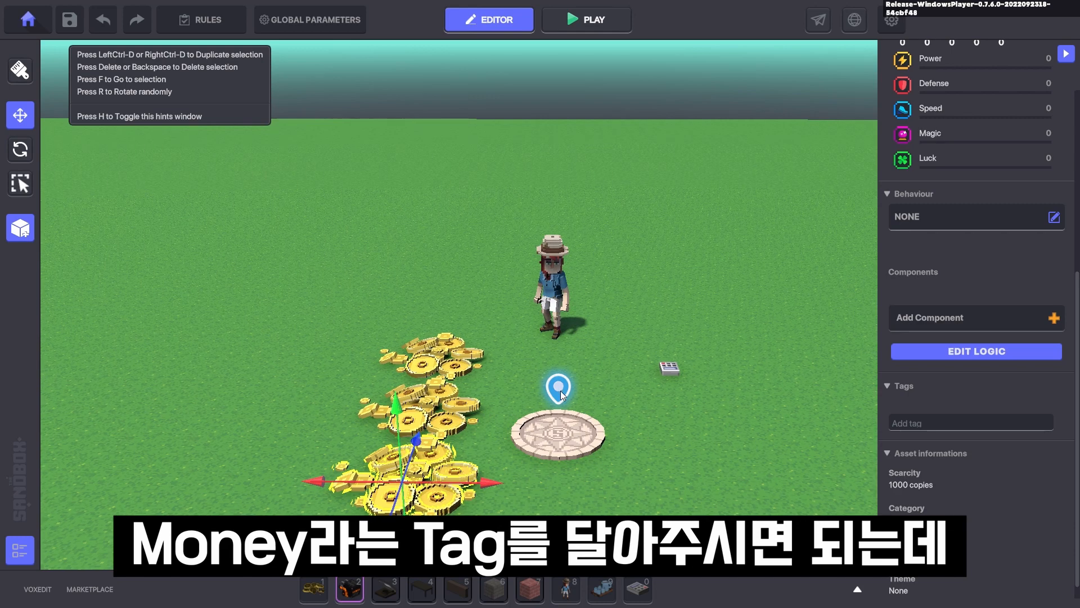
pyautogui.moveTo(511, 404); pyautogui.dragTo(515, 394, button='middle')
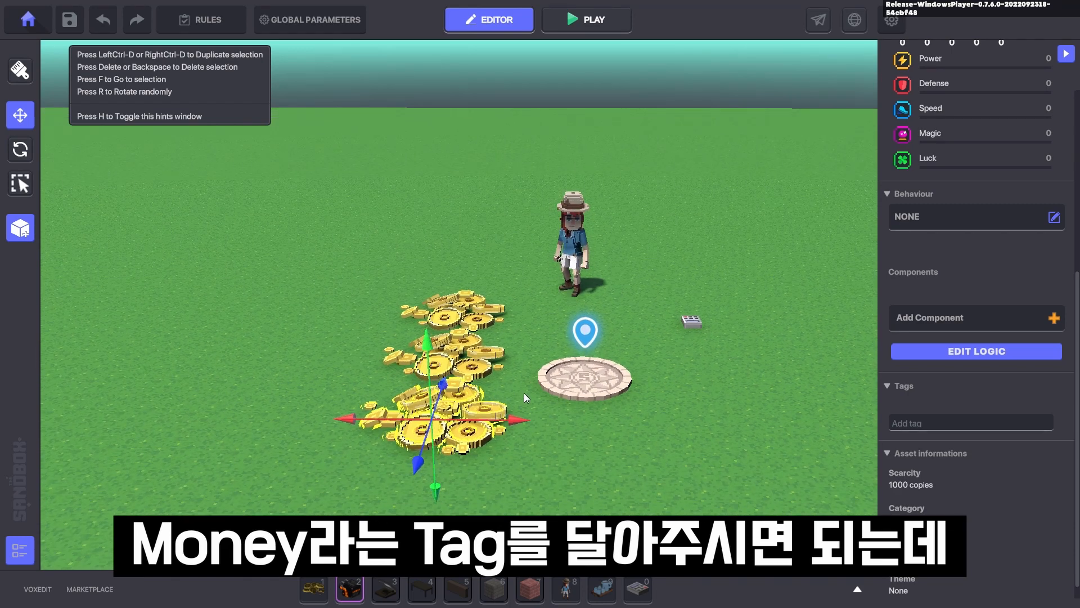
pyautogui.moveTo(345, 343); pyautogui.dragTo(482, 463)
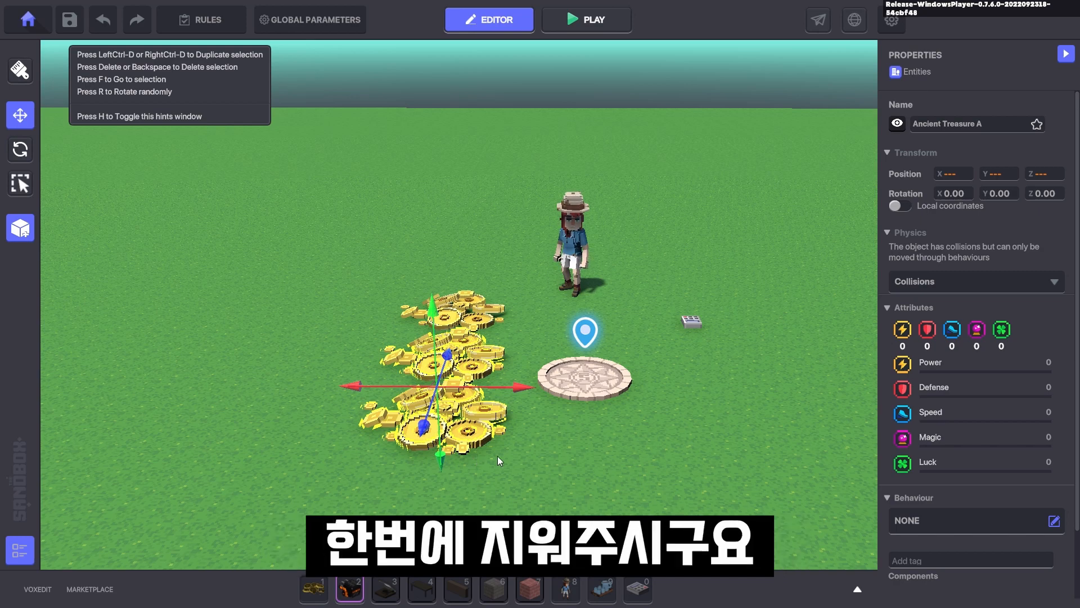
pyautogui.press('Delete')
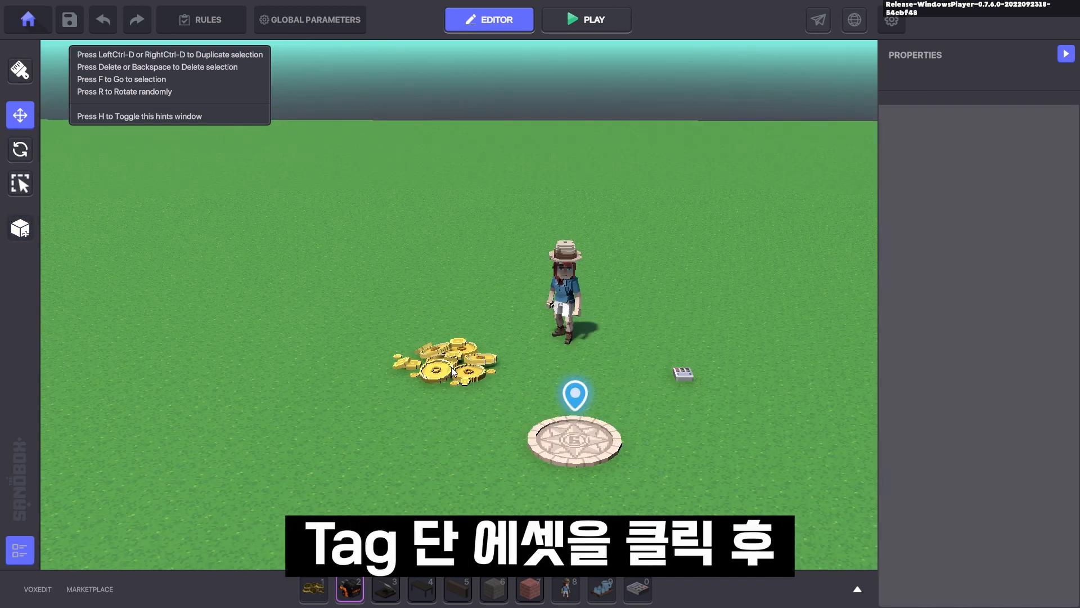
# Duplicate the remaining Money-tagged coin pile twice to form a row of three, with the last copy at Z 48.75.
pyautogui.click(453, 372)
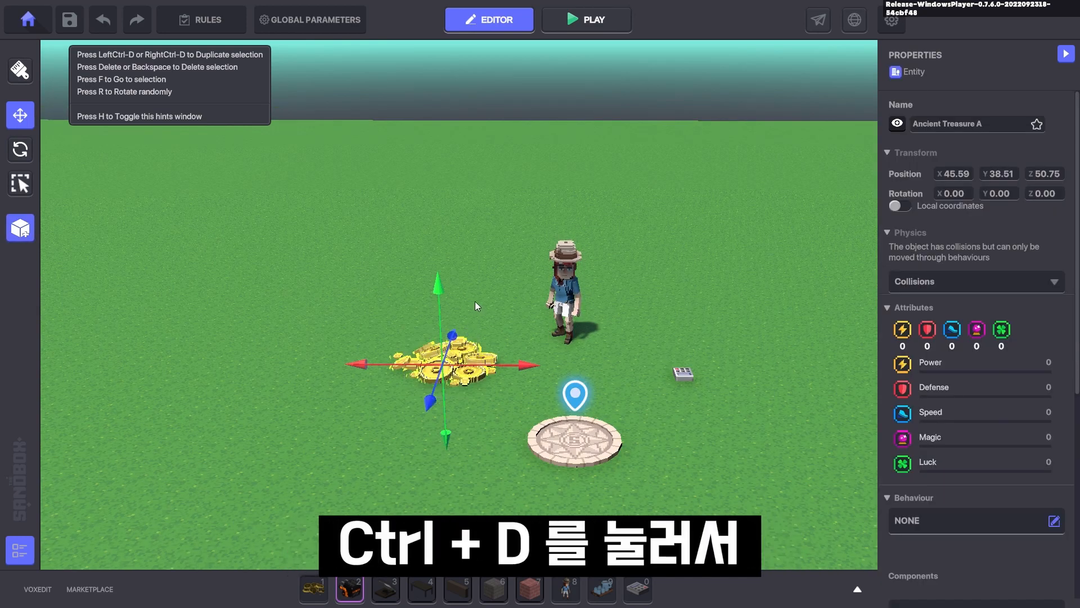
pyautogui.hotkey('ctrl', 'd')
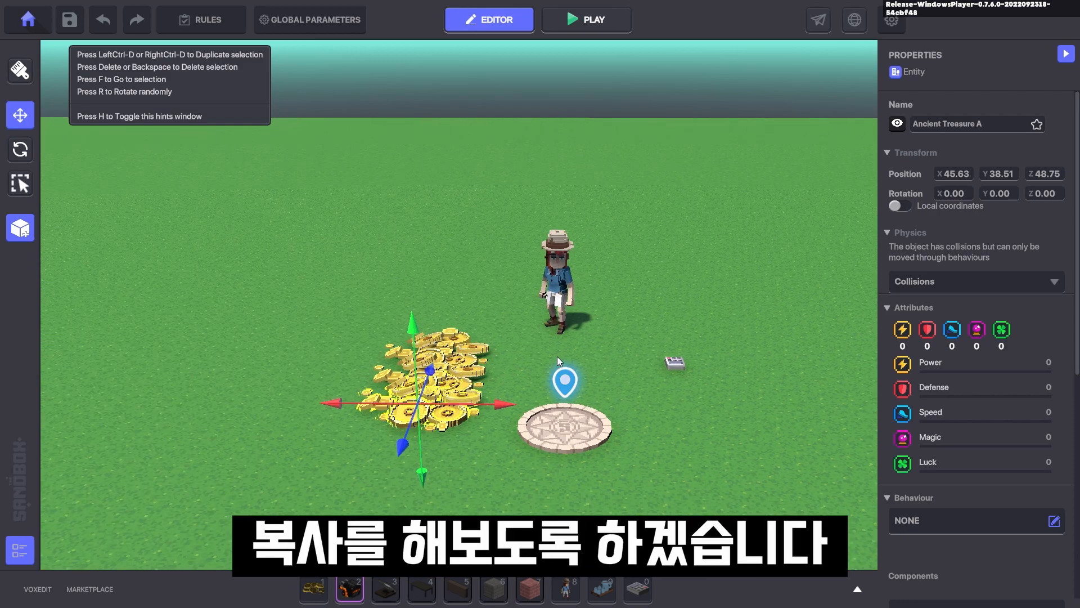
pyautogui.click(553, 340)
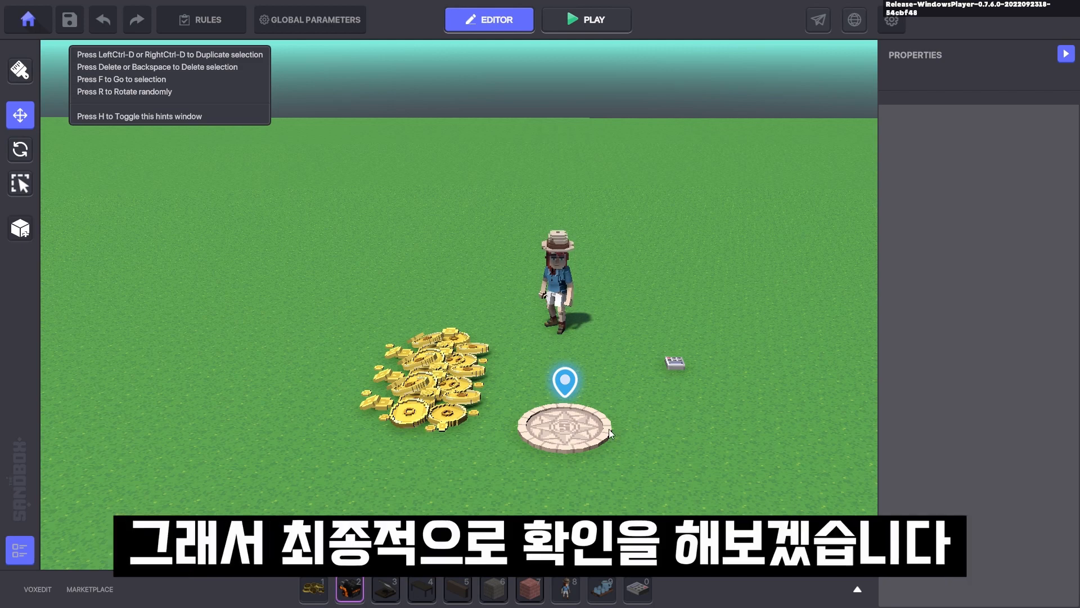
# Play-test QUEST 1 by collecting all three coin piles, and return to the editor.
pyautogui.press('p')
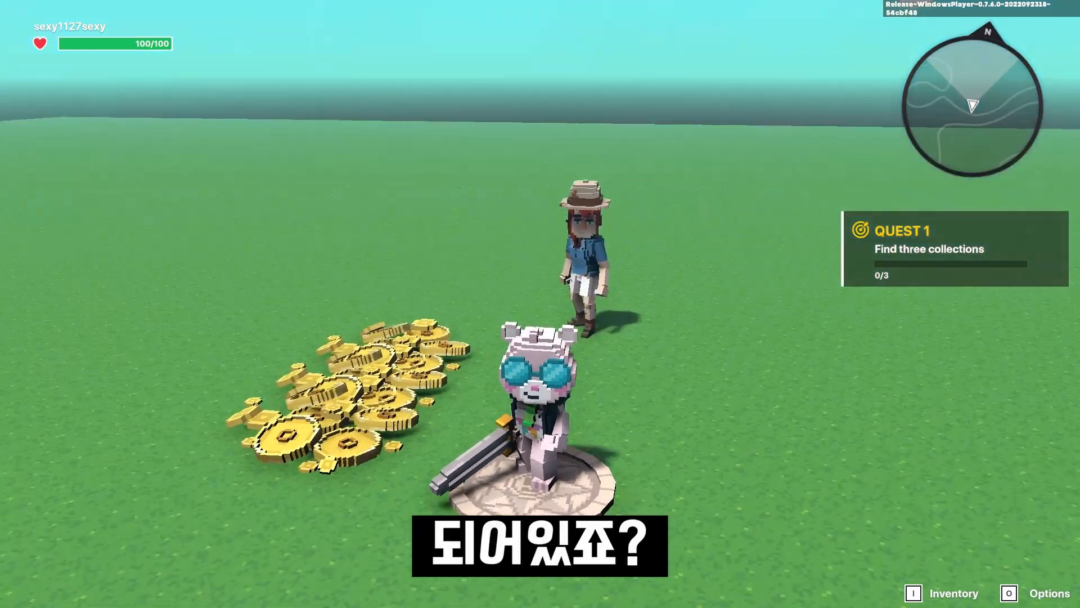
pyautogui.press('a')
pyautogui.press('w')
pyautogui.press('d')
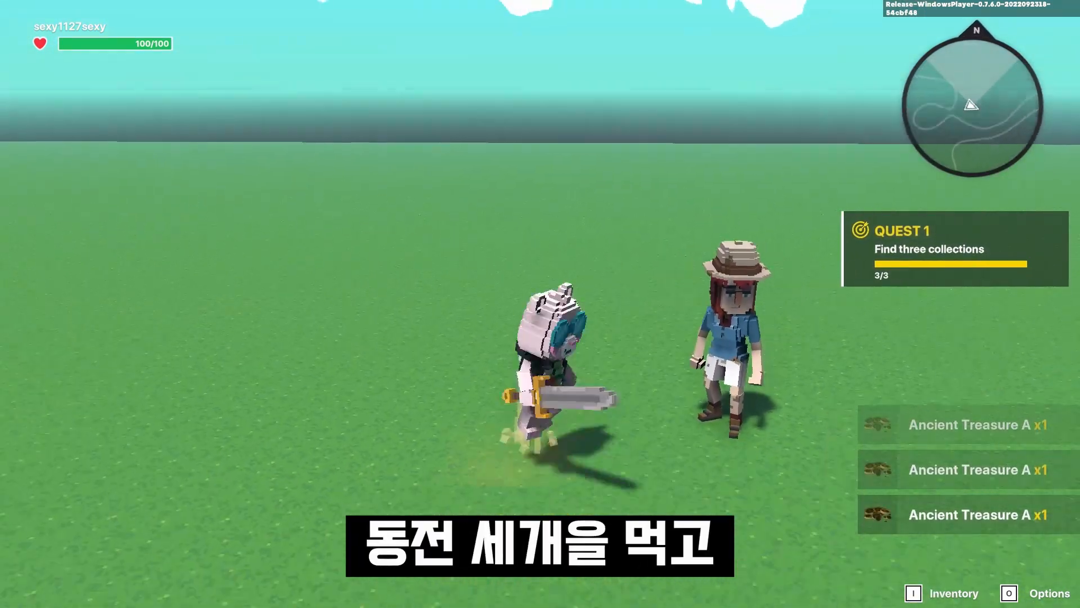
pyautogui.press('space')
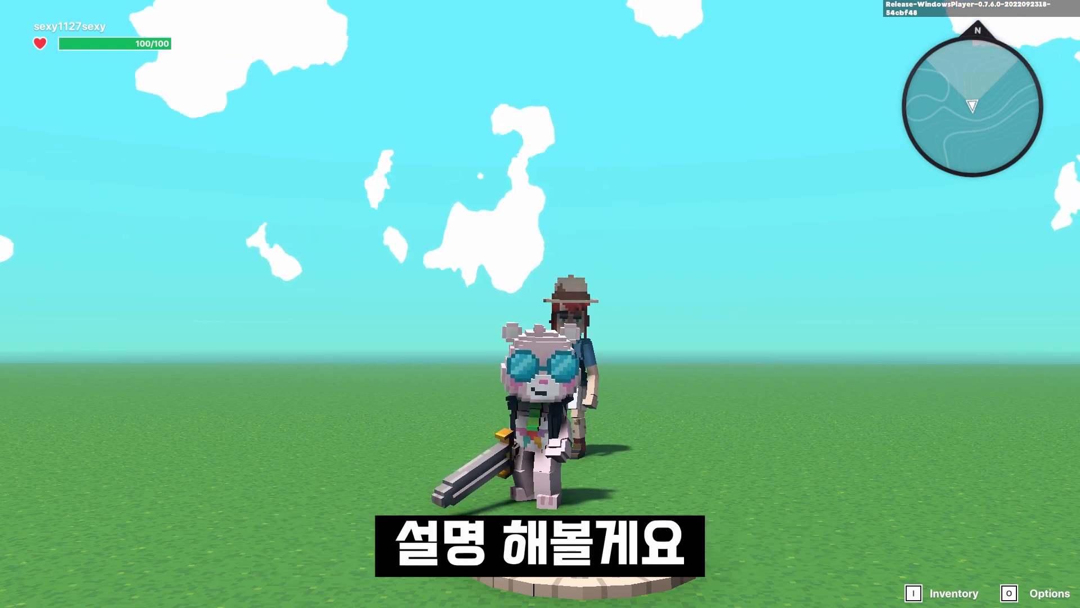
pyautogui.press('Tab')
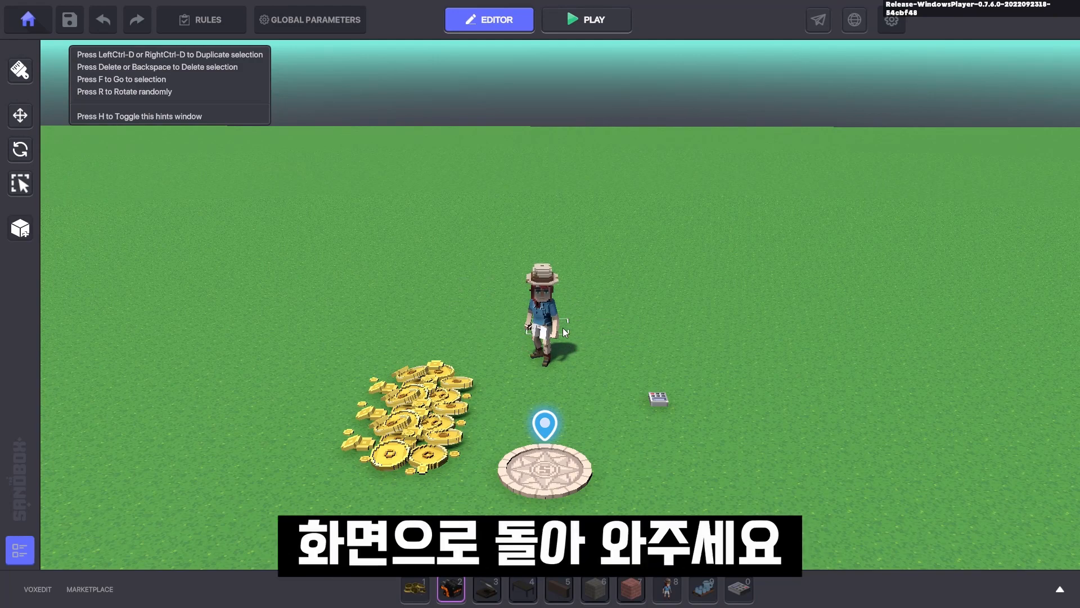
# Add the Indicator component to Archeologist Mary's logic.
pyautogui.click(551, 326)
pyautogui.scroll(-5, 988, 381)
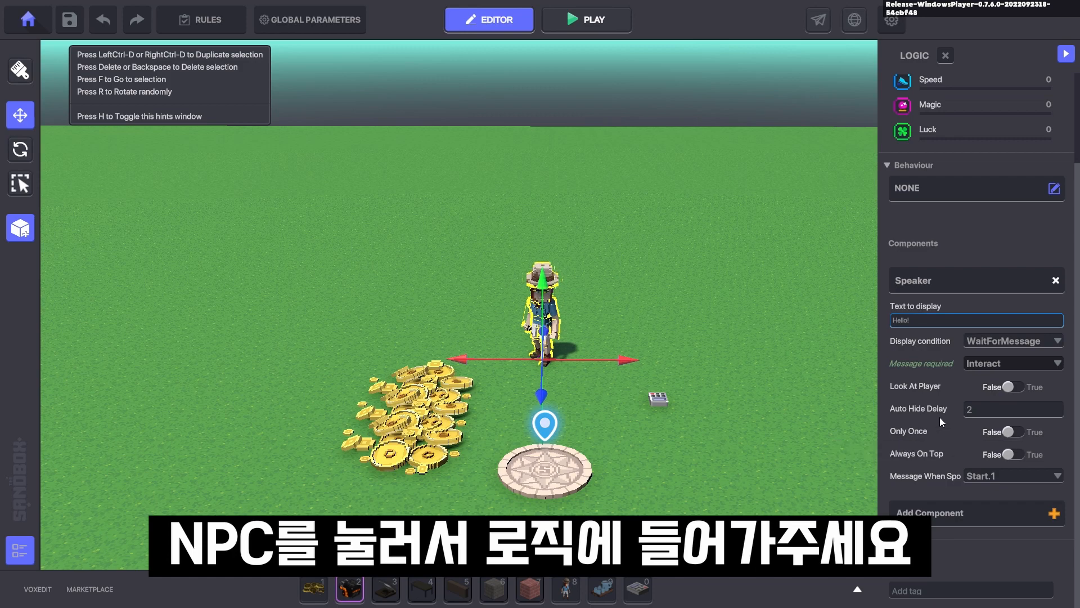
pyautogui.click(960, 515)
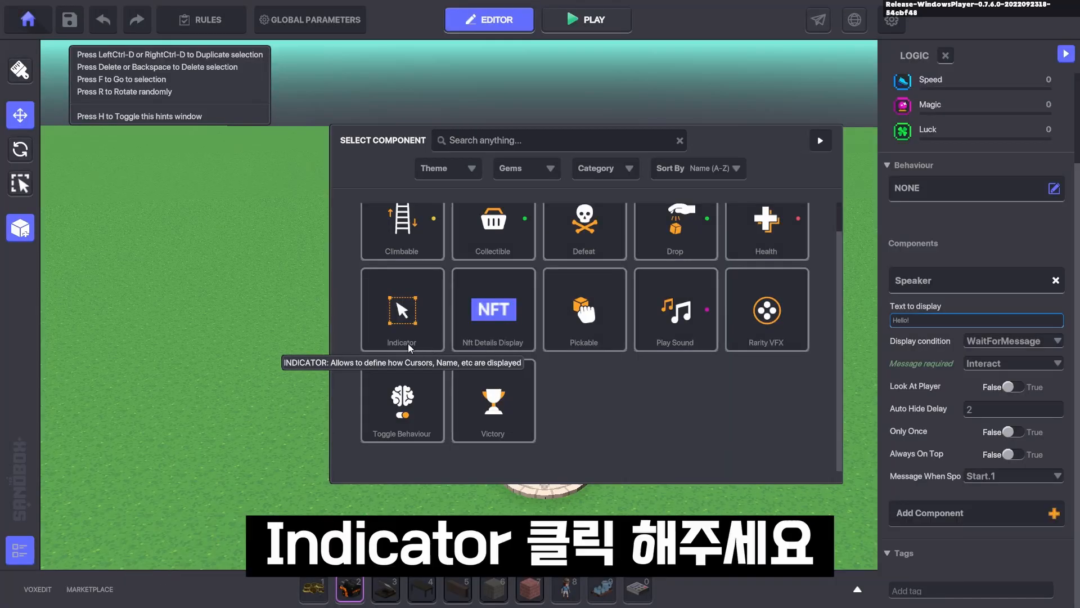
pyautogui.click(424, 291)
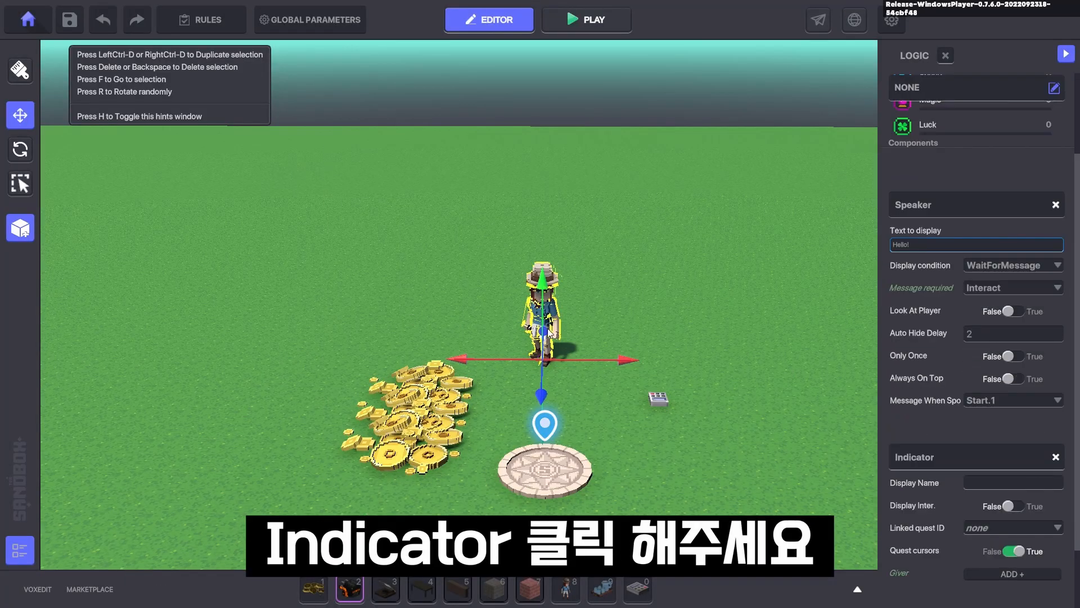
# Set the linked quest ID of Archeologist Mary's Indicator to QUEST 1 and add QUEST 1 as its Giver.
pyautogui.scroll(-4, 917, 326)
pyautogui.scroll(-1, 934, 317)
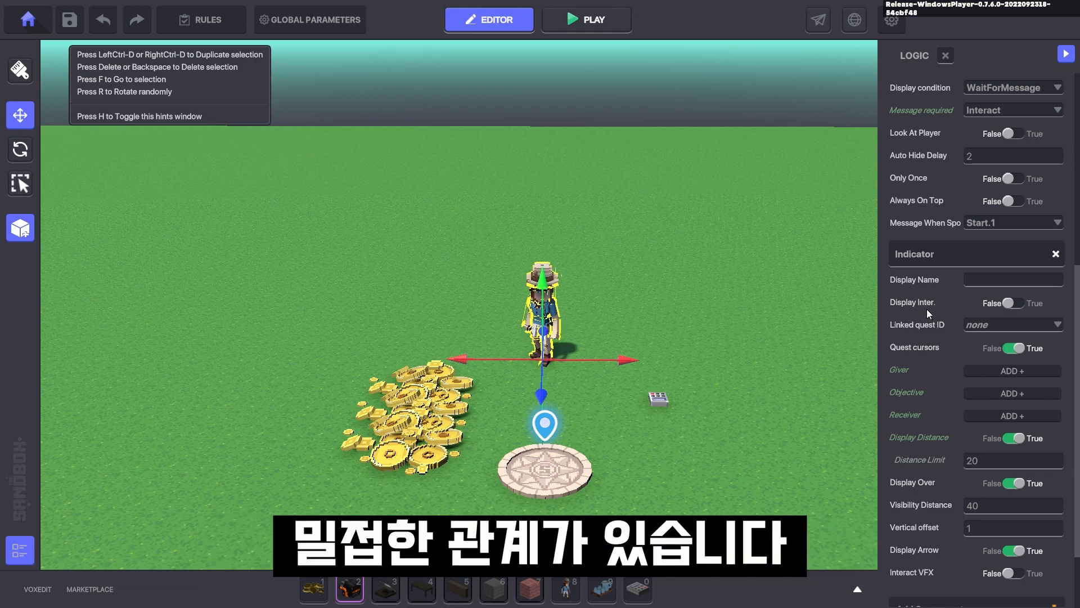
pyautogui.moveTo(925, 331)
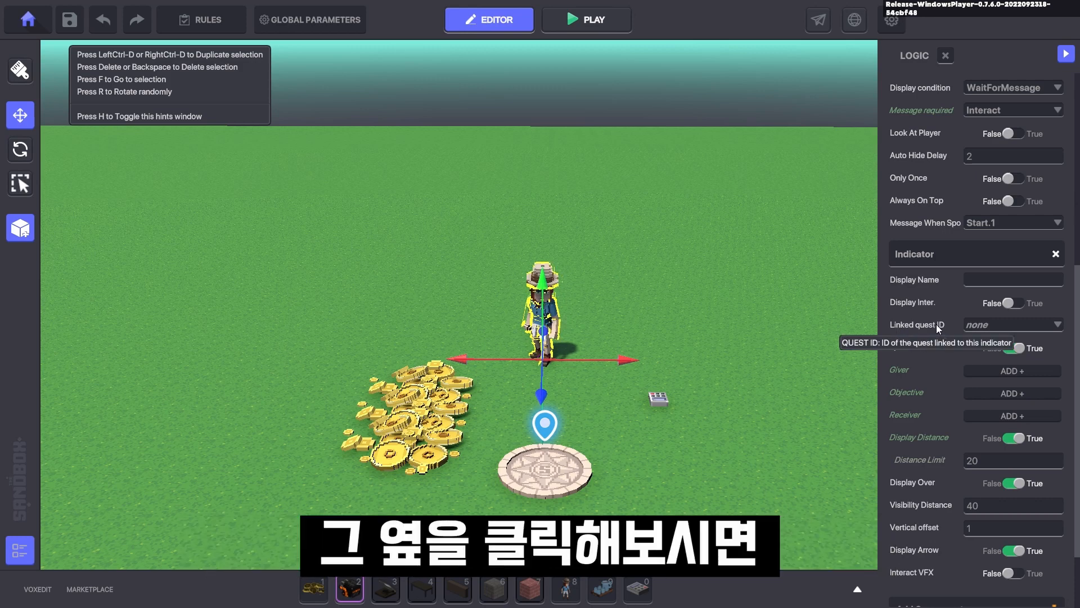
pyautogui.click(994, 323)
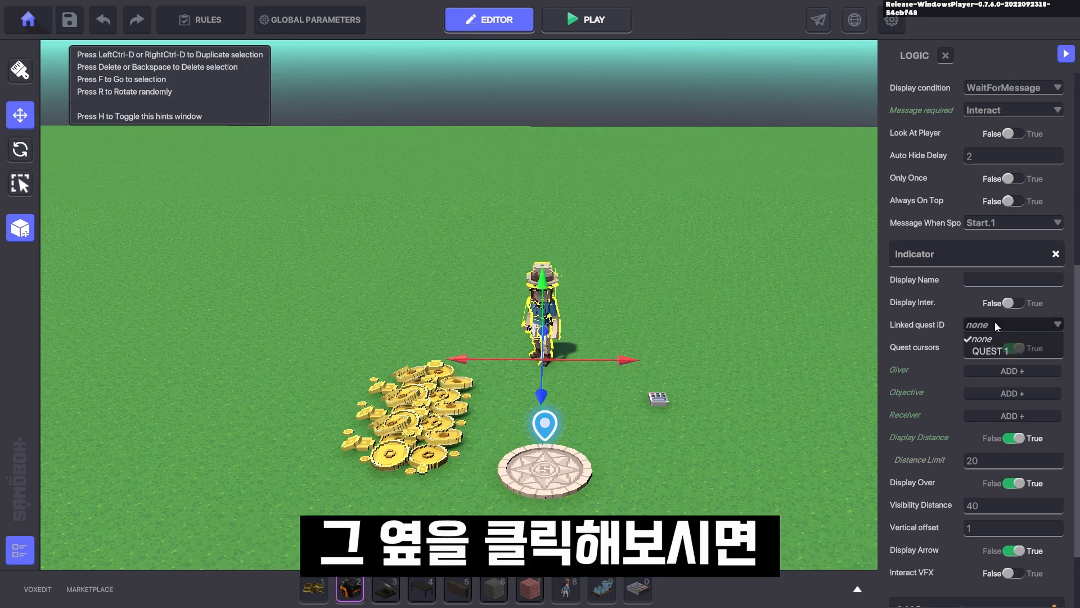
pyautogui.click(994, 351)
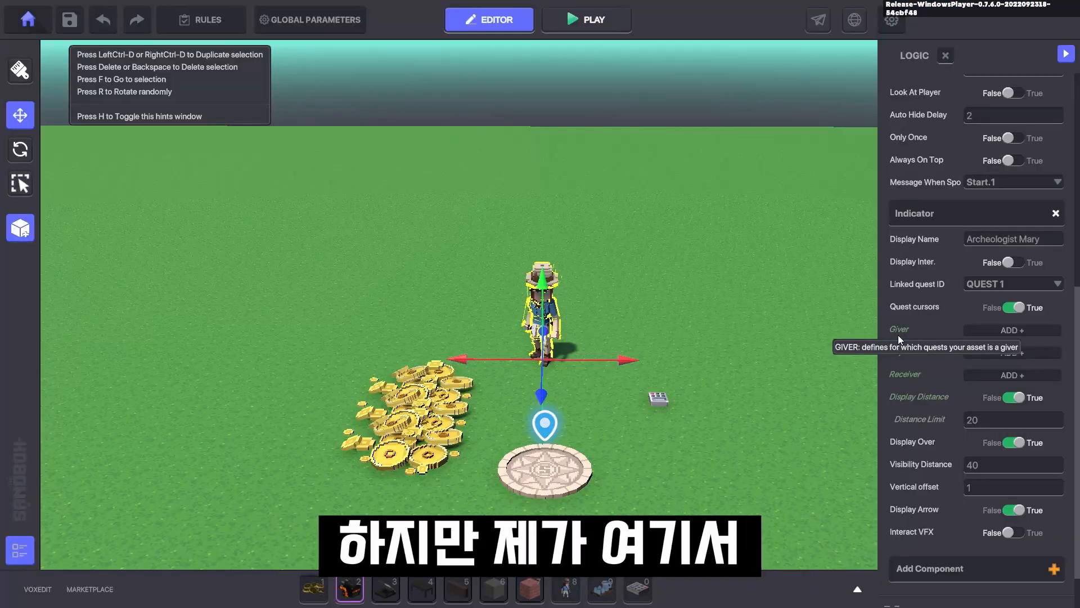
pyautogui.click(1005, 331)
pyautogui.click(997, 331)
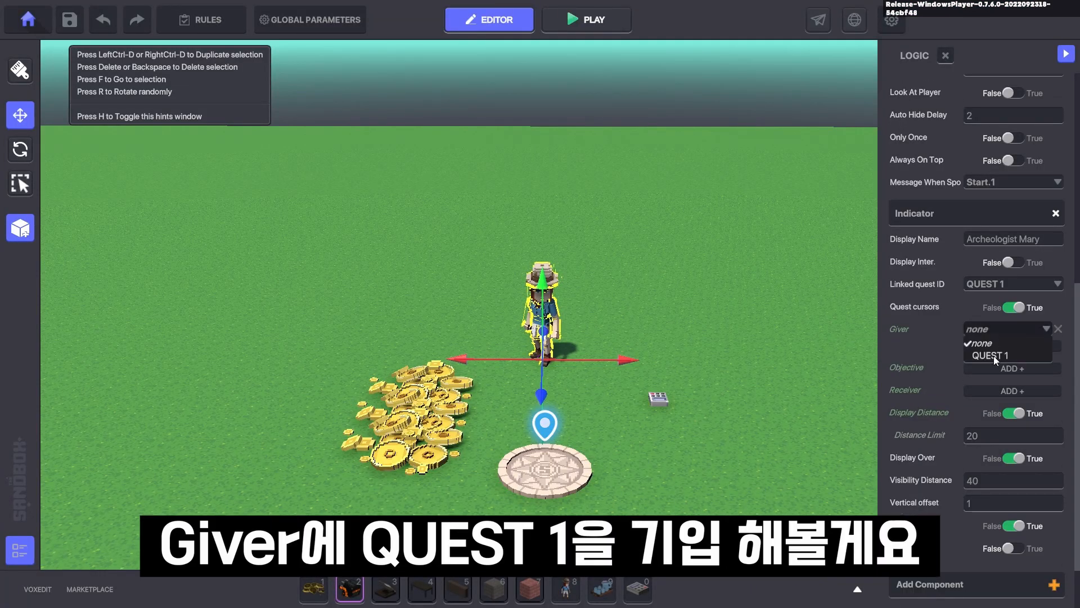
pyautogui.click(993, 355)
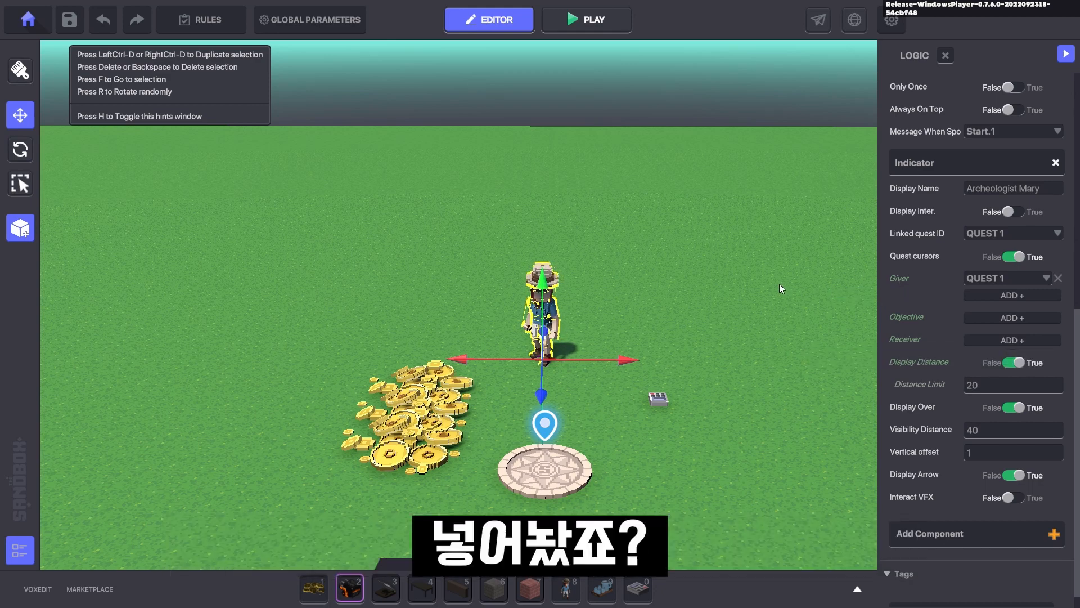
# Add the Indicator component to the logic of the coin pile nearest Archeologist Mary.
pyautogui.moveTo(703, 319); pyautogui.dragTo(668, 329, button='middle')
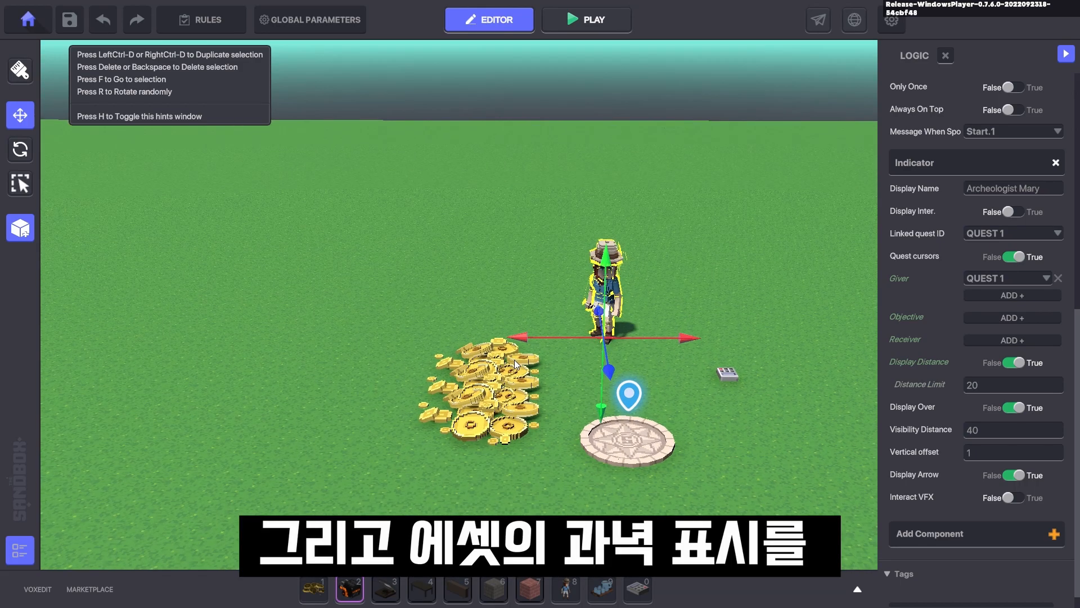
pyautogui.click(497, 357)
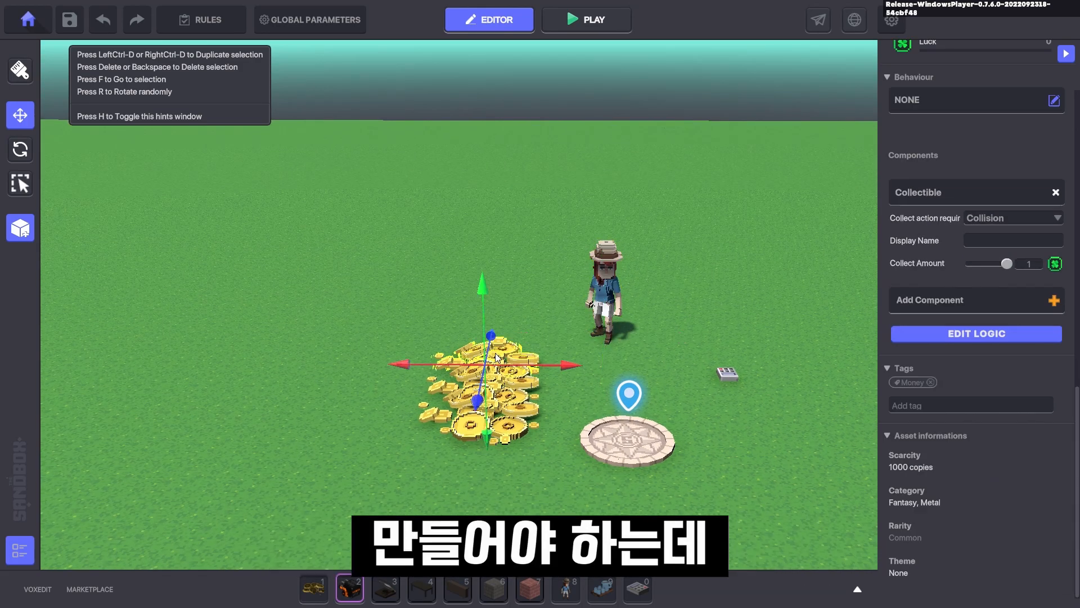
pyautogui.click(939, 334)
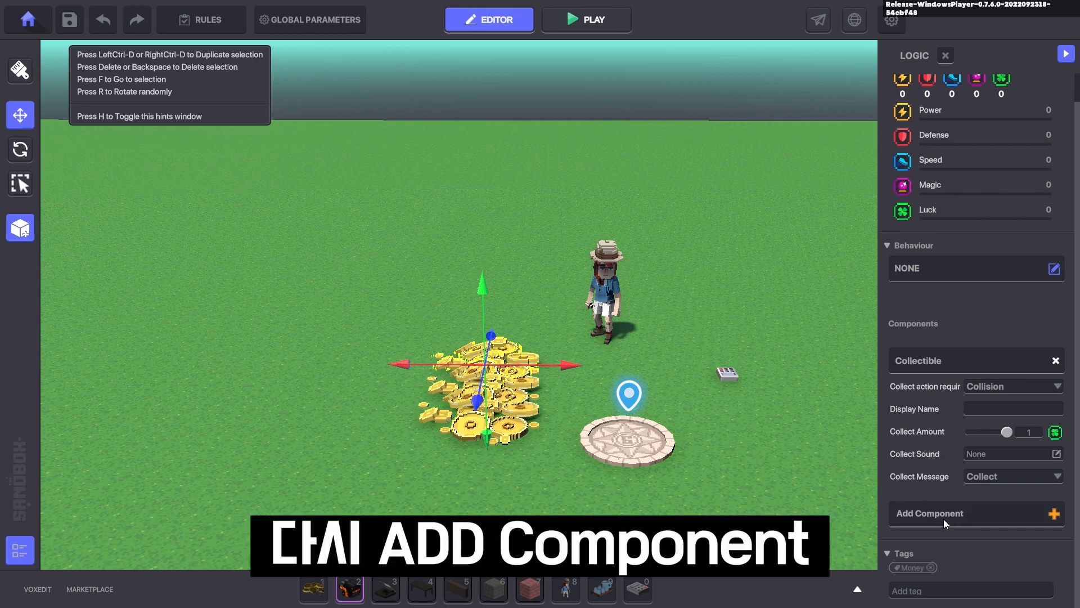
pyautogui.click(942, 514)
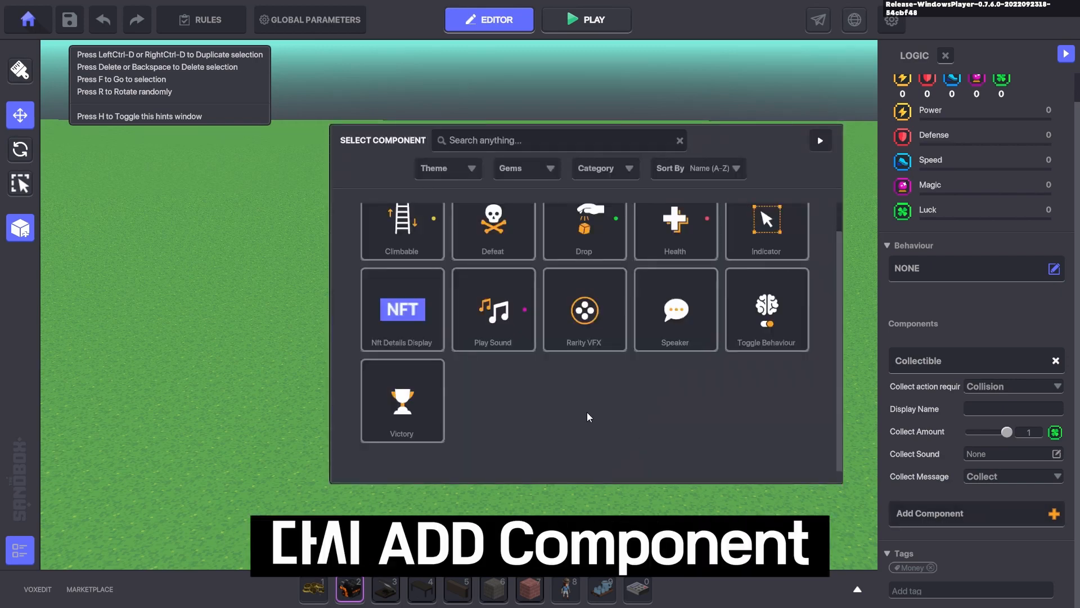
pyautogui.scroll(1, 501, 410)
pyautogui.click(762, 256)
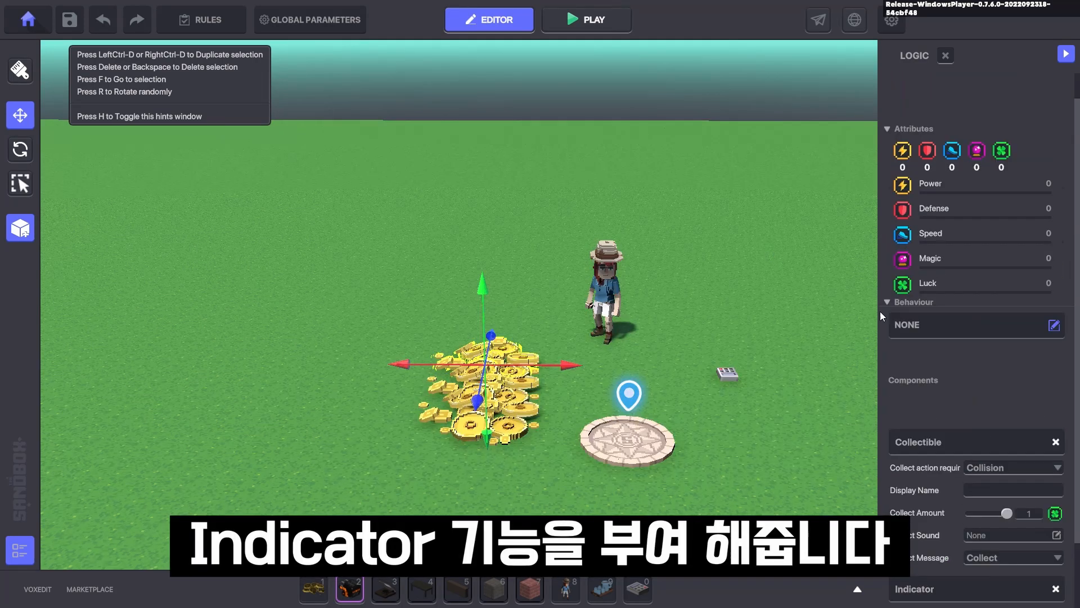
pyautogui.scroll(-2, 938, 428)
pyautogui.scroll(-3, 940, 428)
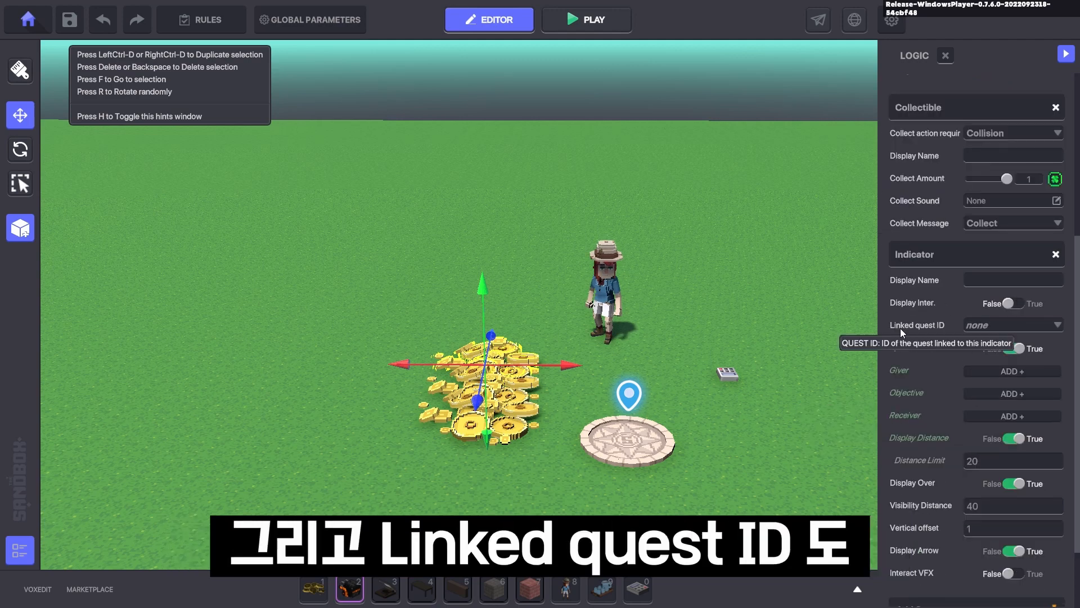
# Set the linked quest ID of the coin pile's Indicator to QUEST 1 and add QUEST 1 as its Objective.
pyautogui.click(982, 326)
pyautogui.click(988, 353)
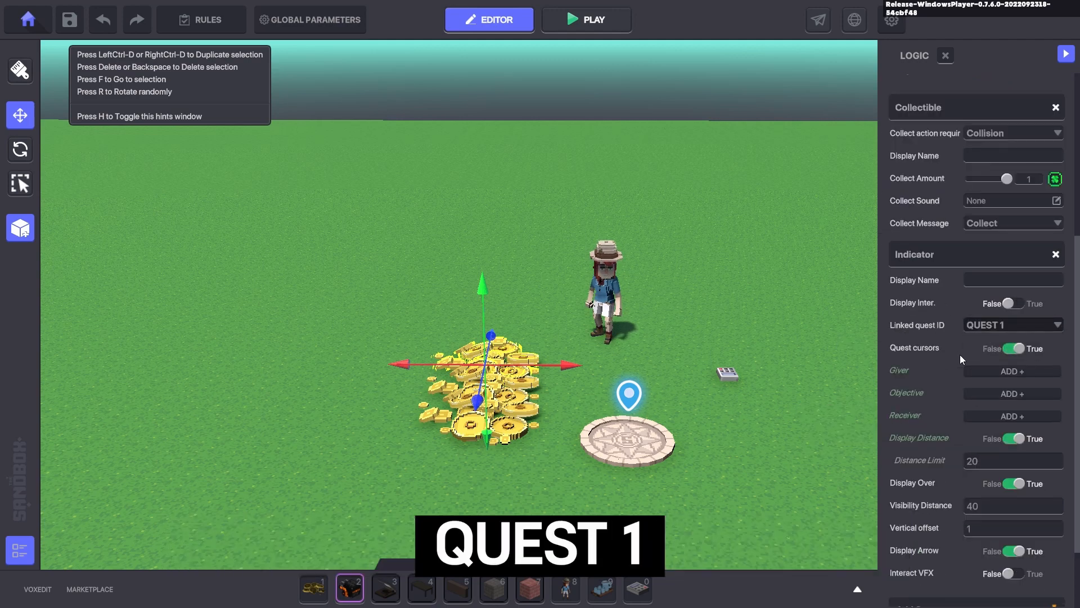
pyautogui.scroll(-1, 951, 346)
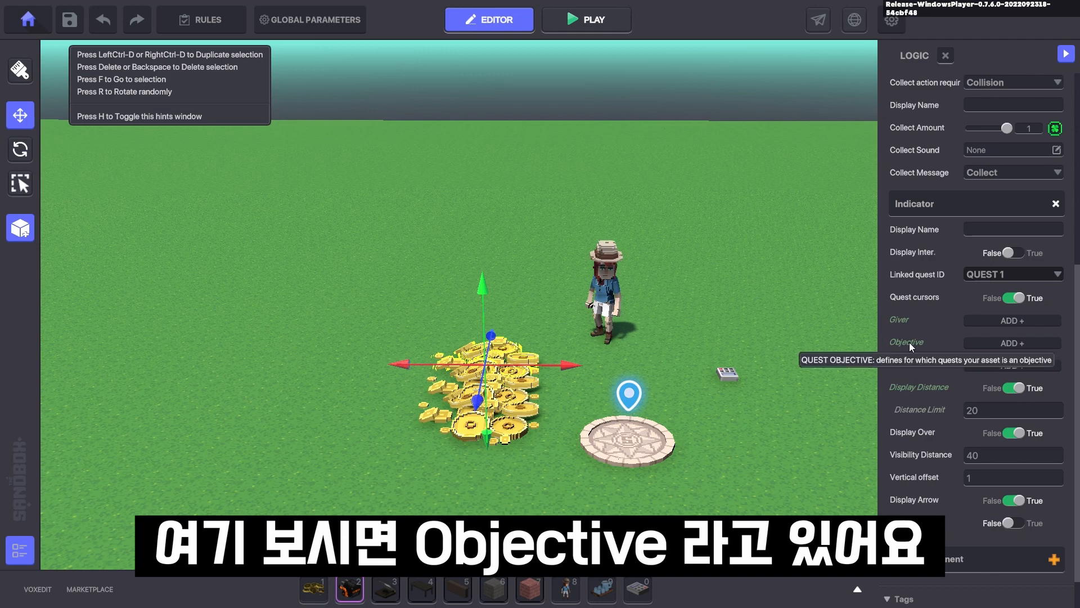
pyautogui.click(981, 346)
pyautogui.click(981, 343)
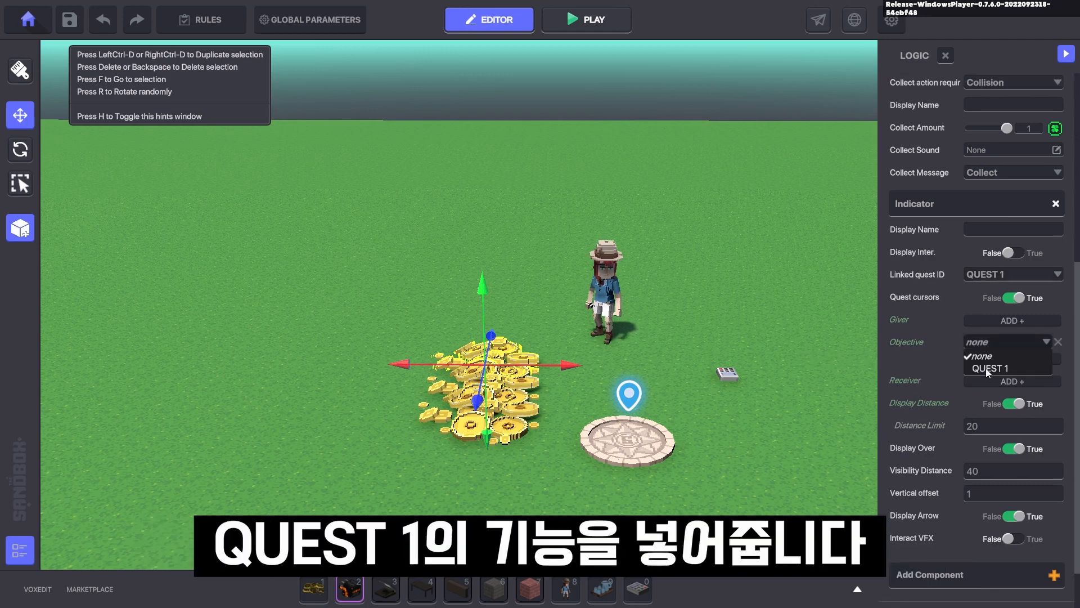
pyautogui.click(986, 368)
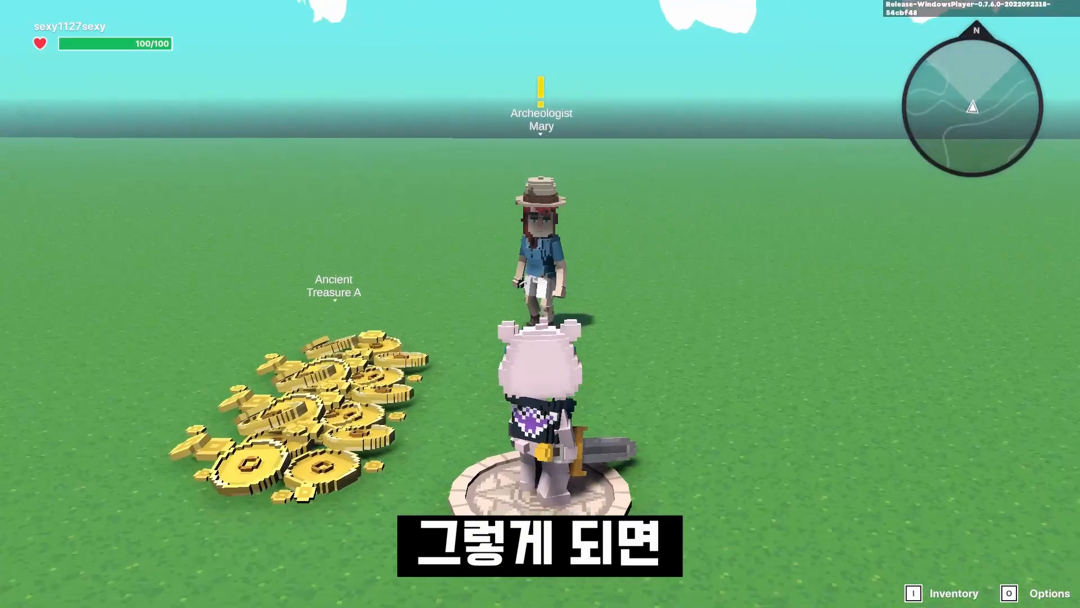
# Play-test accepting the quest from Archeologist Mary to check the quest markers, and return to the editor.
pyautogui.press('w')
pyautogui.press('f')
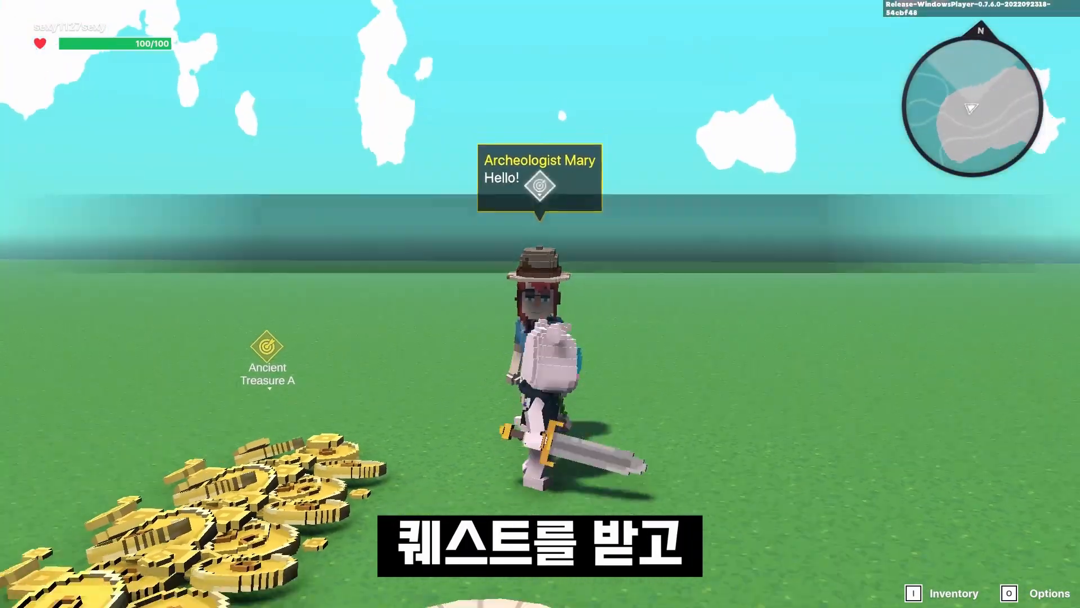
pyautogui.press('s')
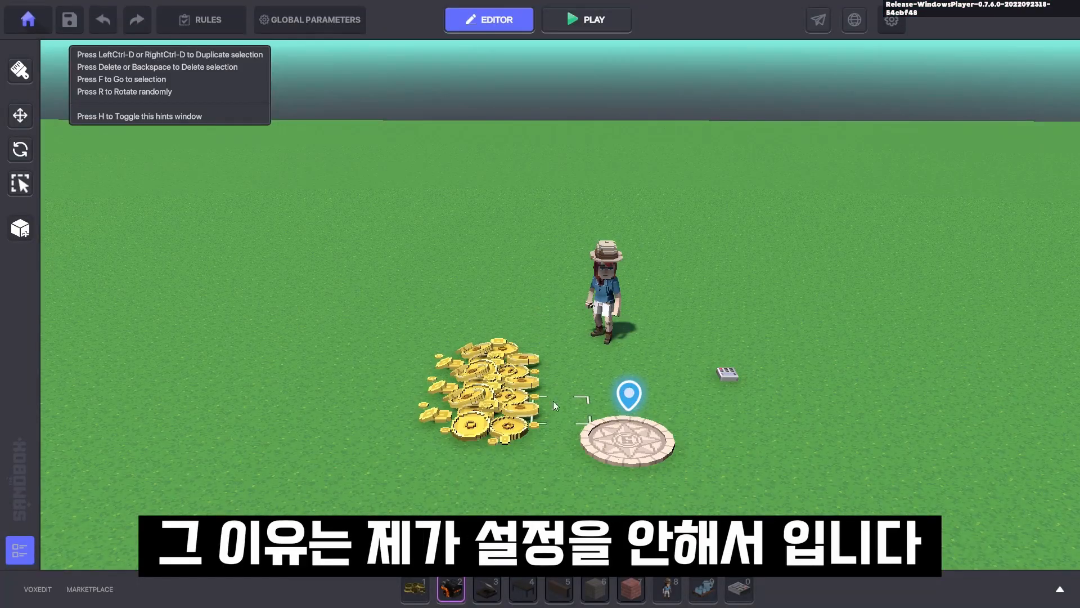
# Replace the two coin piles that lack an Indicator with duplicates of the coin pile nearest Archeologist Mary.
pyautogui.click(516, 395)
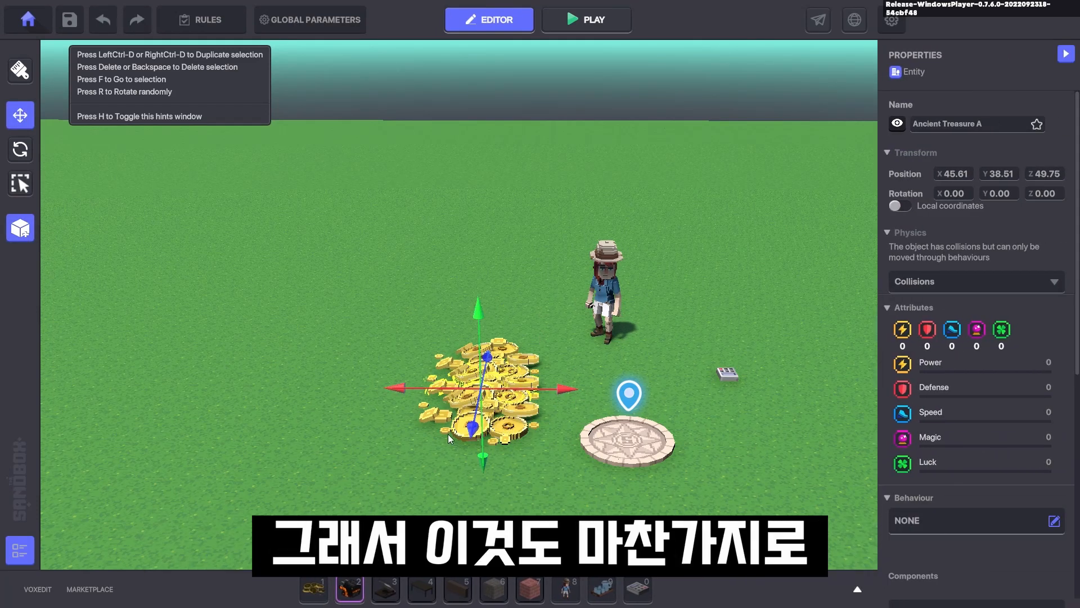
pyautogui.keyDown('shift'); pyautogui.click(487, 416); pyautogui.keyUp('shift')
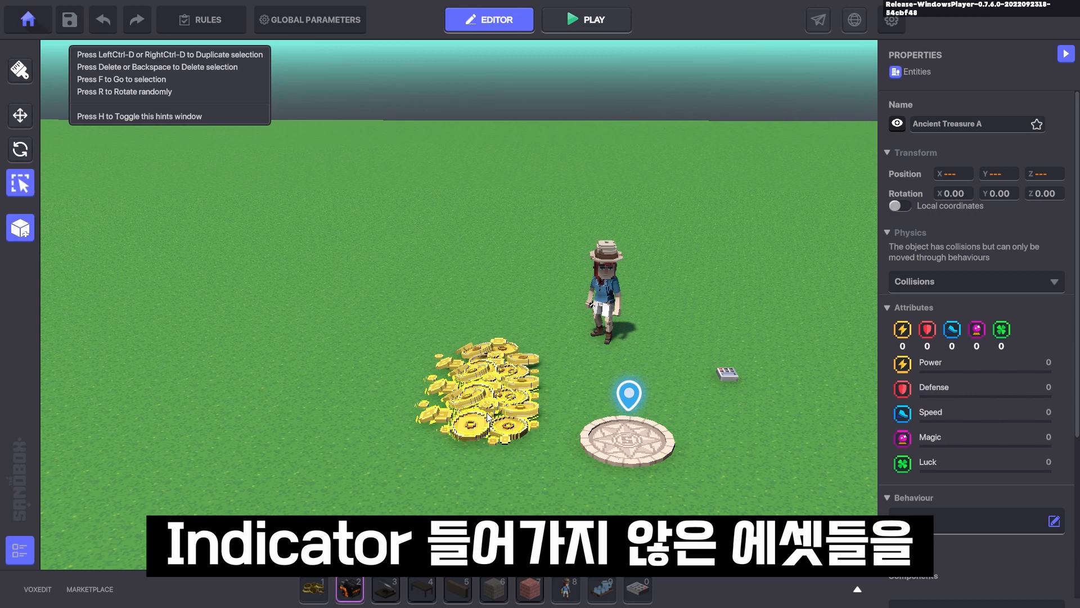
pyautogui.press('Delete')
pyautogui.click(507, 368)
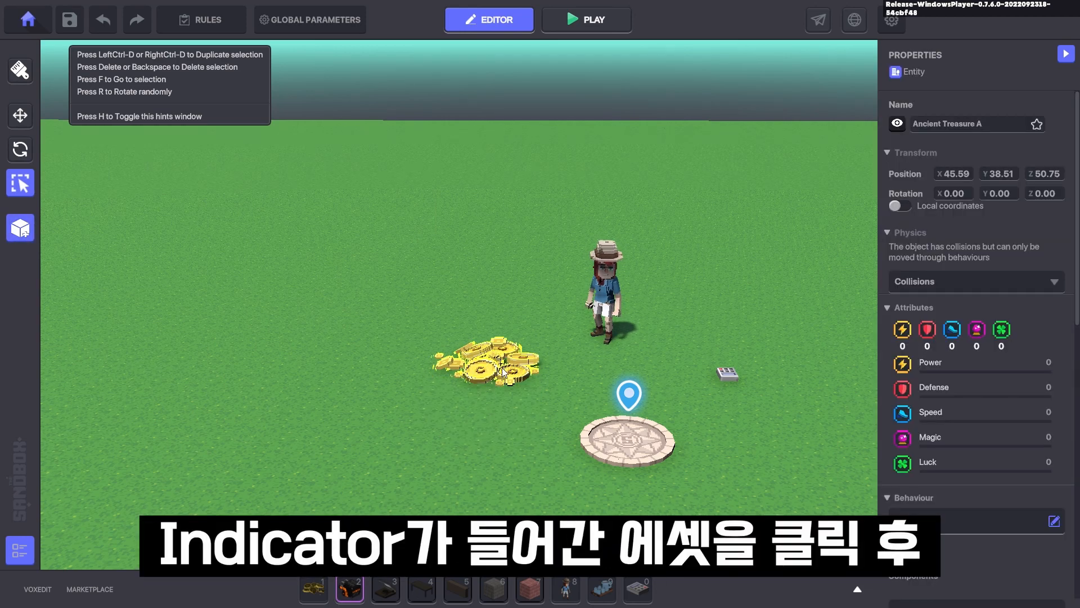
pyautogui.hotkey('ctrl', 'd')
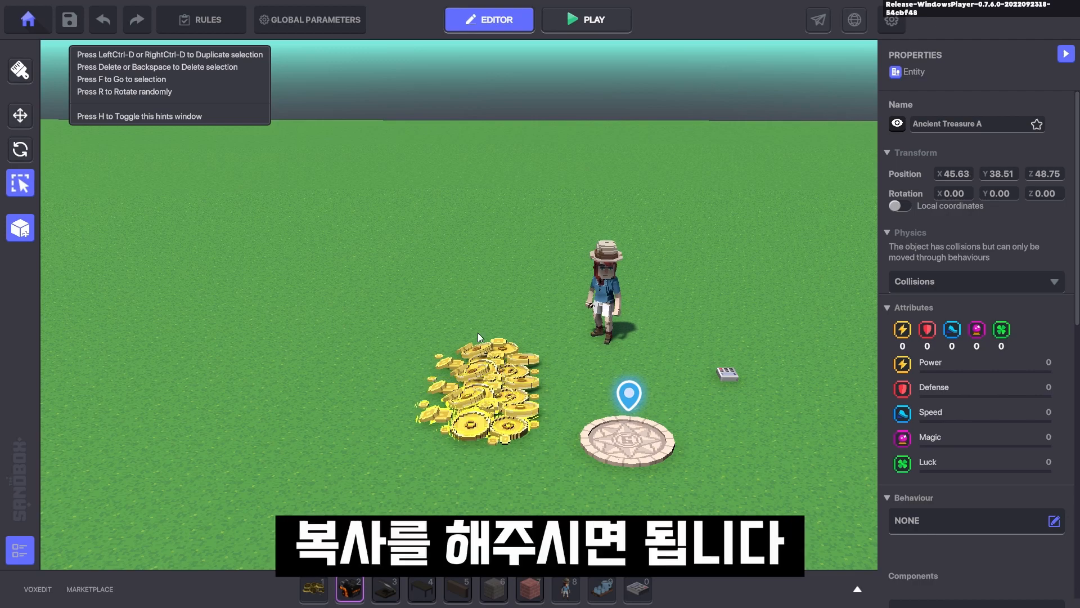
pyautogui.click(575, 374)
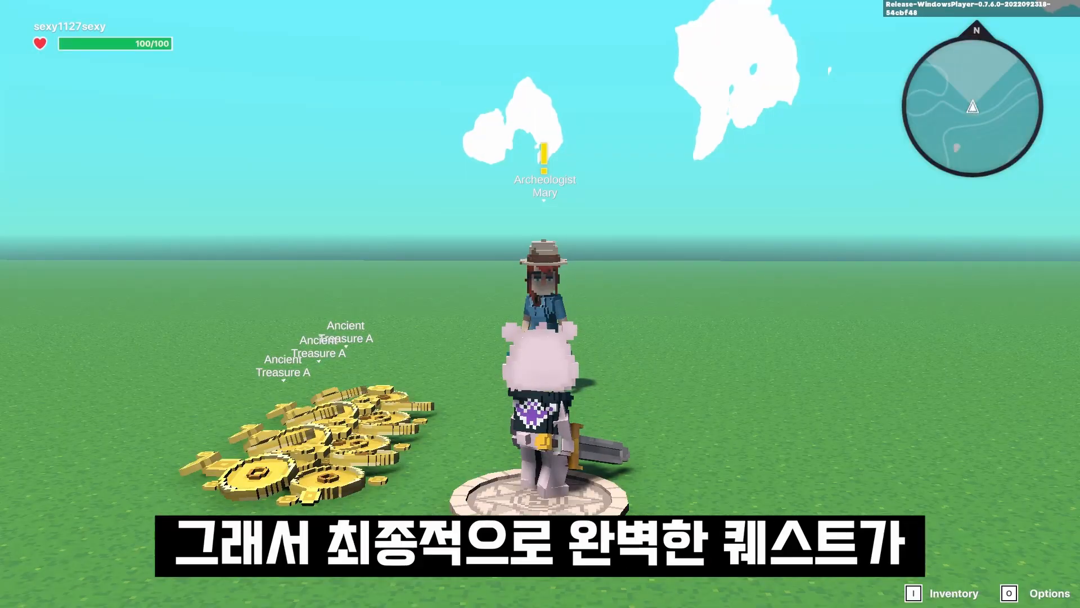
# Play-test QUEST 1 by accepting it from Archeologist Mary and collecting all three Ancient Treasure A coin piles.
pyautogui.press('w')
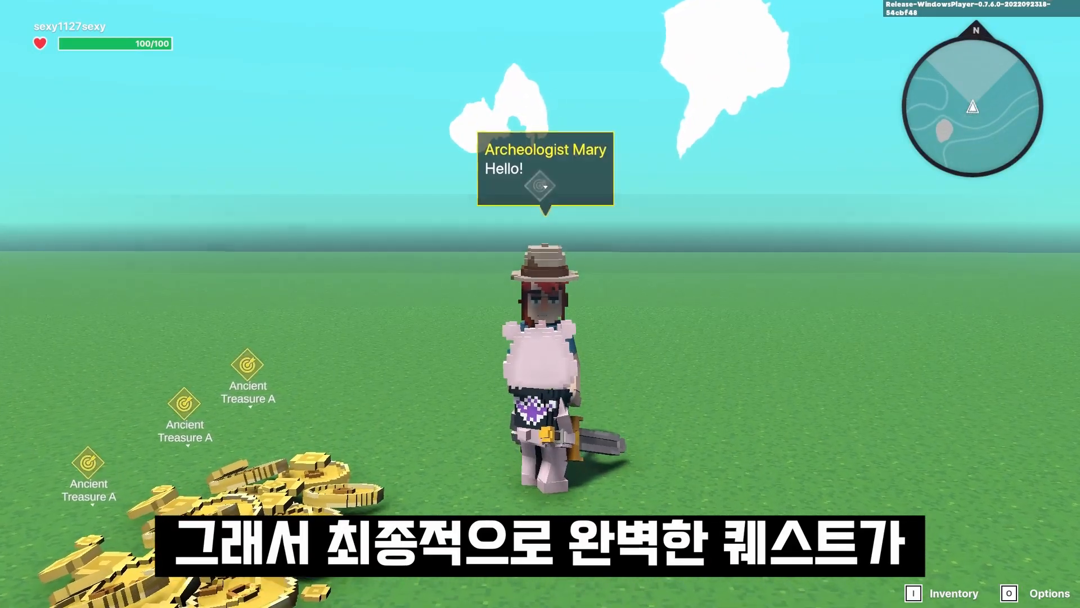
pyautogui.press('s')
pyautogui.press('space')
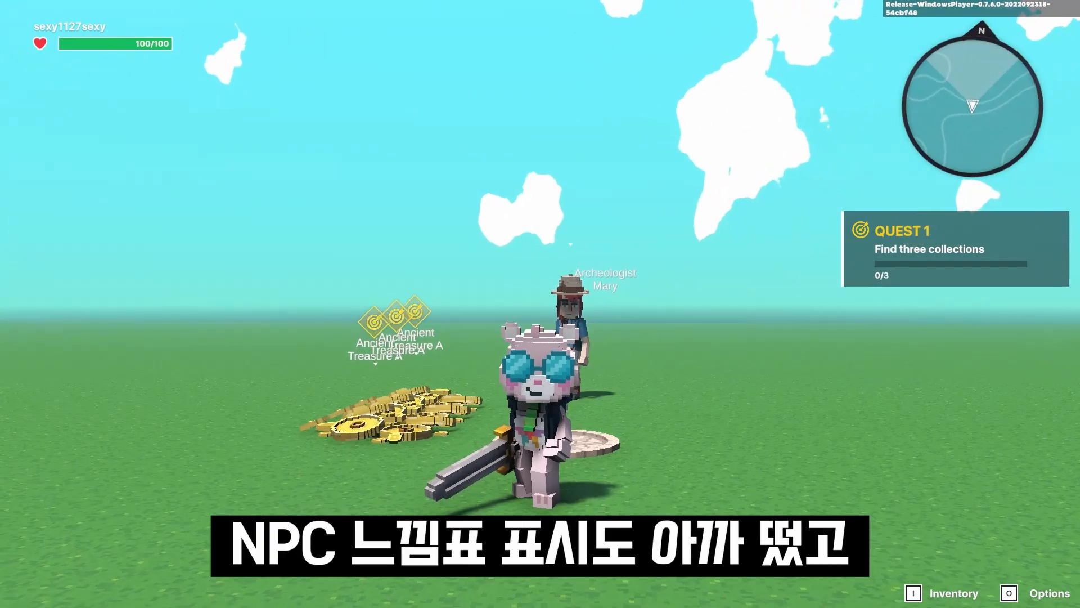
pyautogui.press('w')
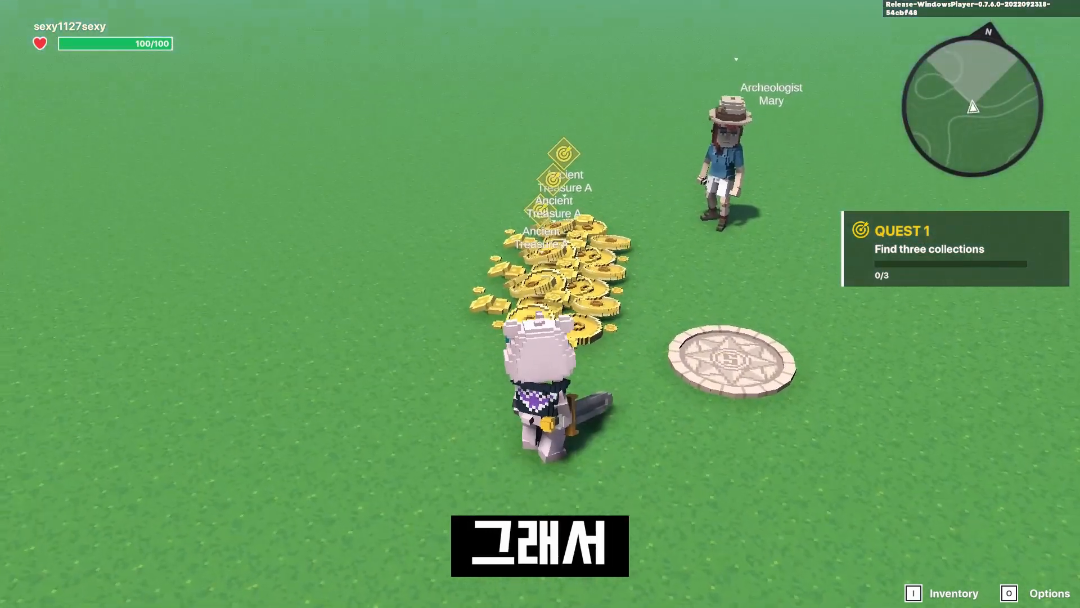
pyautogui.press('w')
pyautogui.press('s')
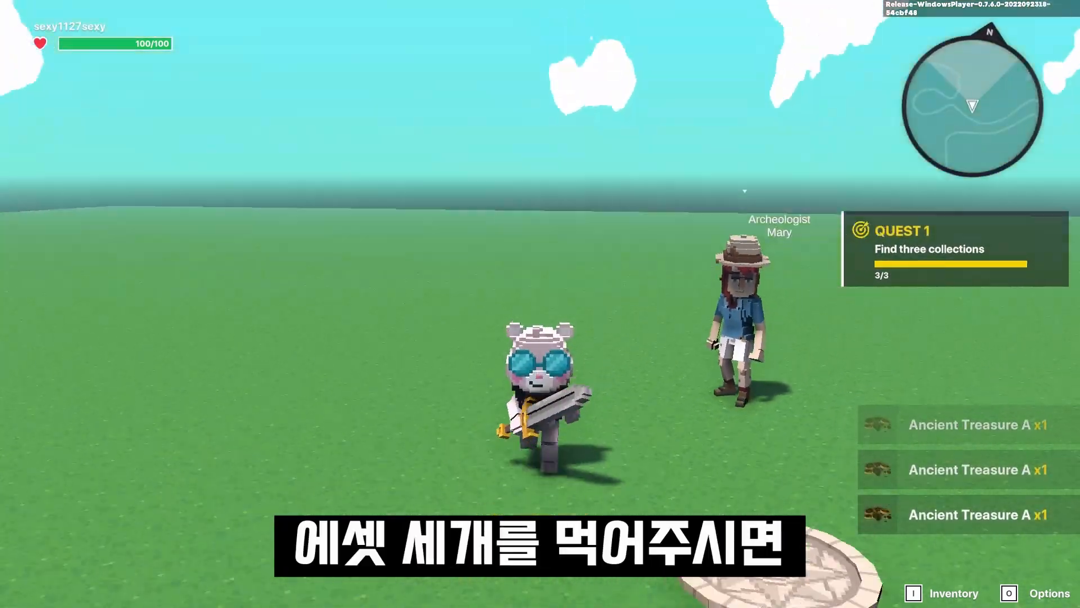